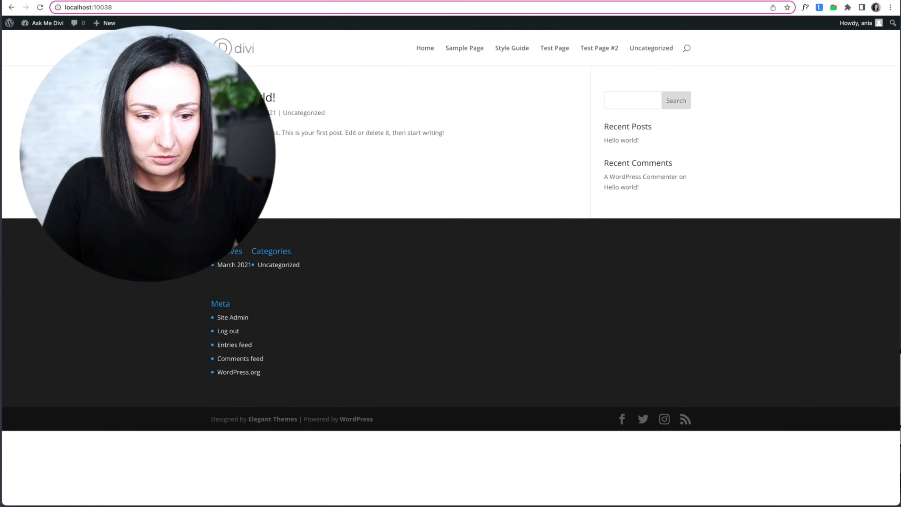
Open the WordPress dashboard's menu management screen and compare it with the live site's header navigation
key(super+Tab)
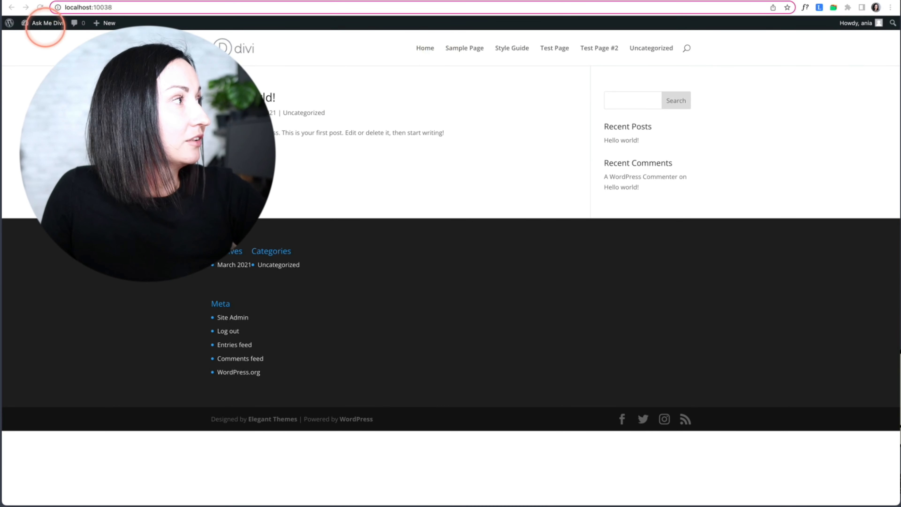
click(42, 26)
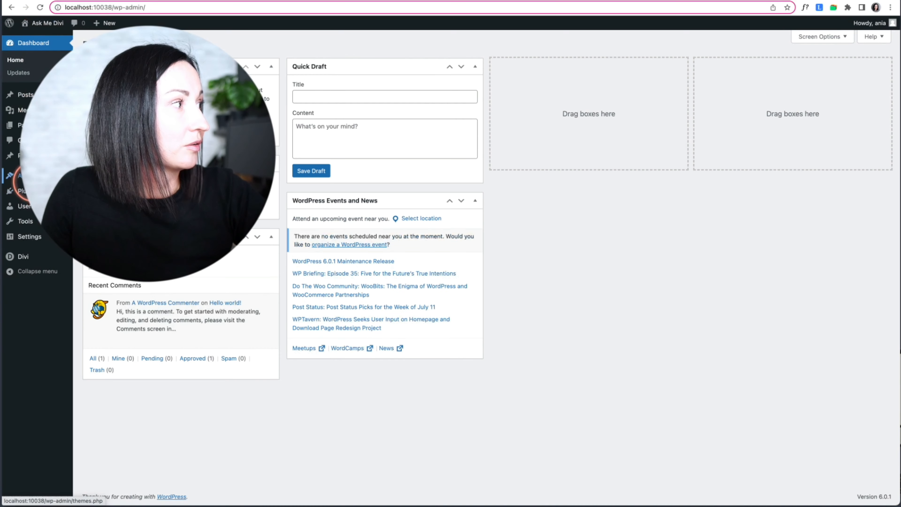
click(88, 214)
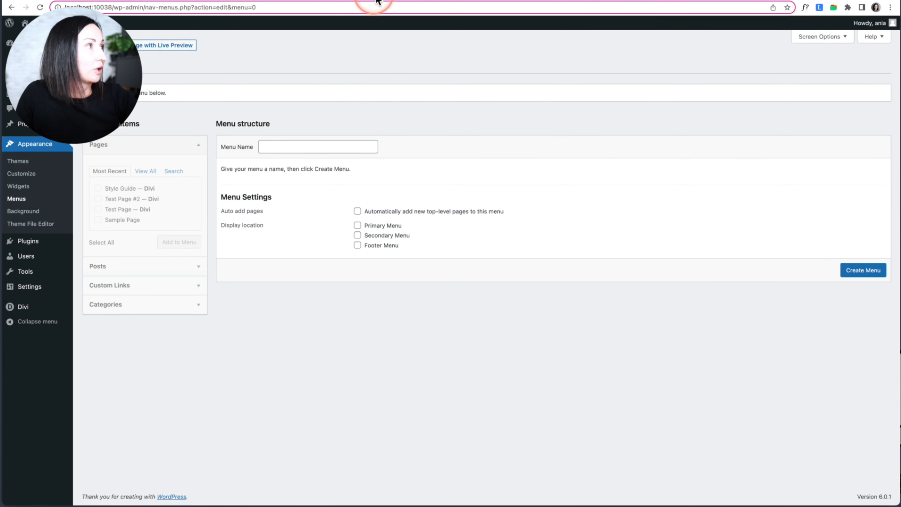
click(404, 0)
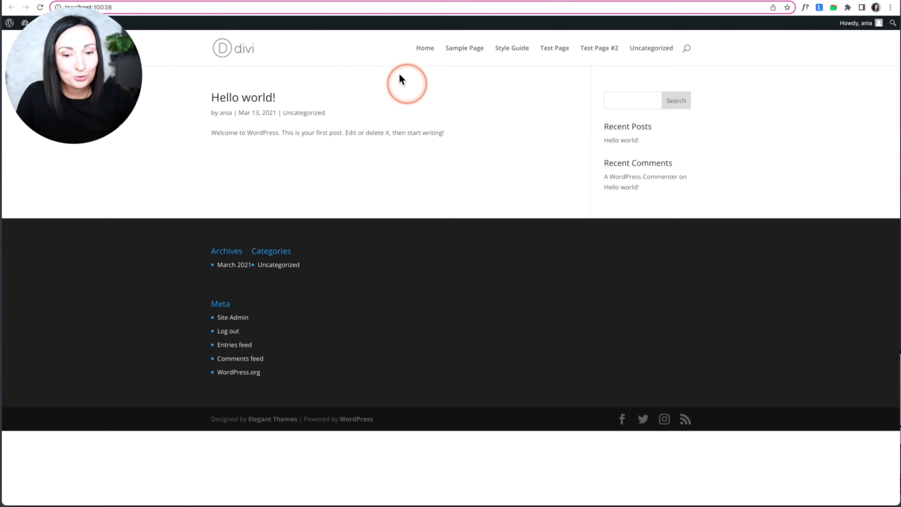
click(298, 1)
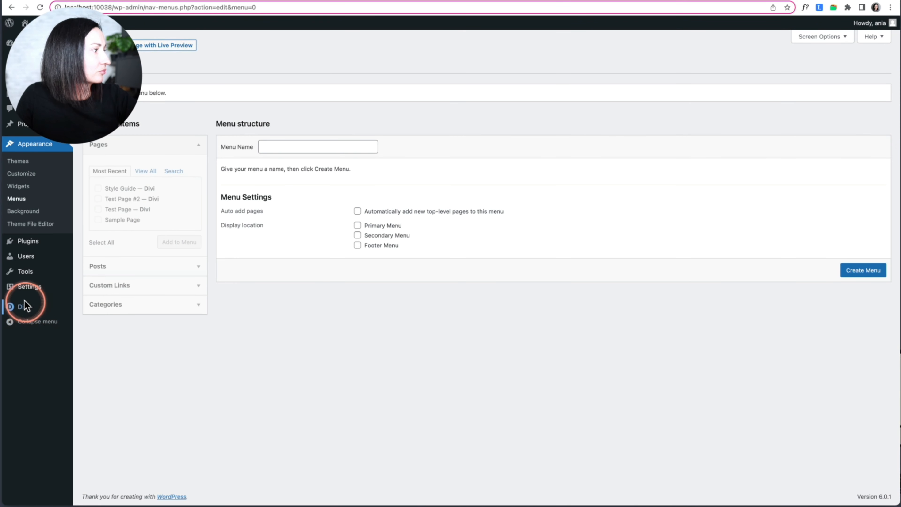
Open the navigation settings in Divi Theme Options and review the category and page exclusions against the live header
mouse_move(26, 314)
click(105, 309)
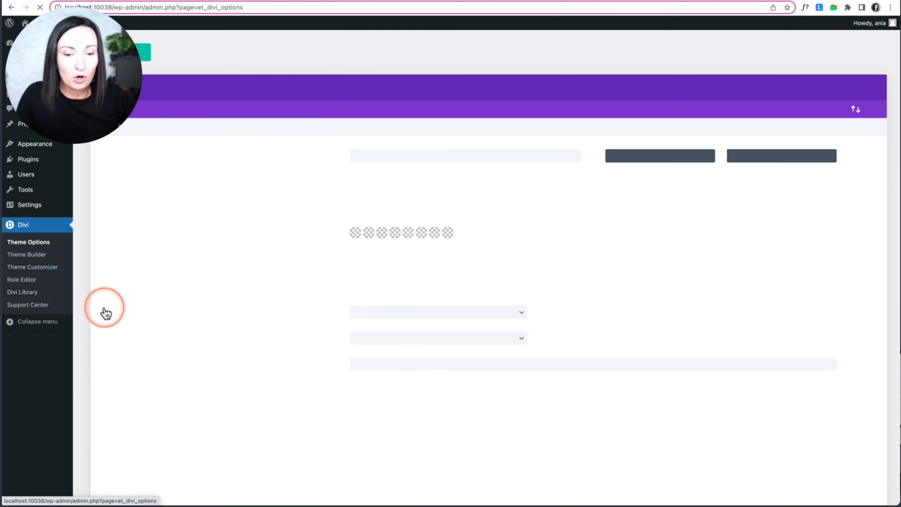
click(166, 110)
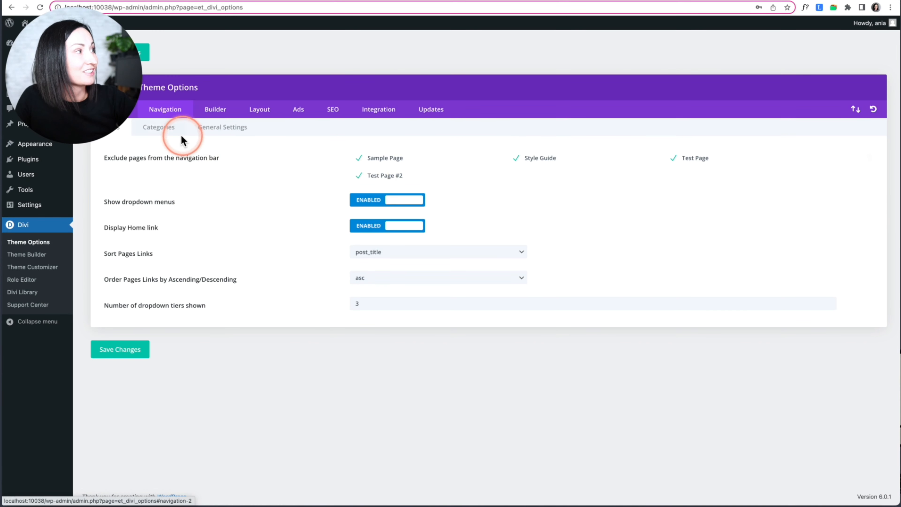
click(166, 128)
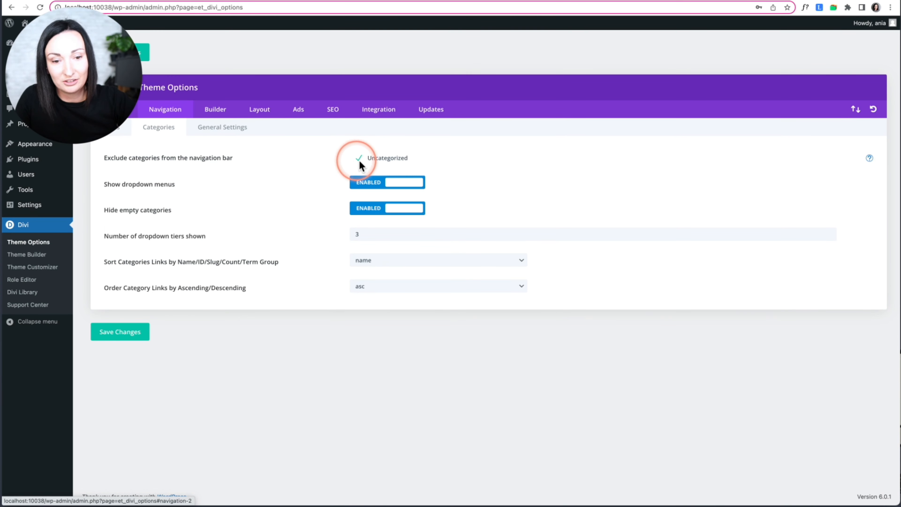
click(125, 130)
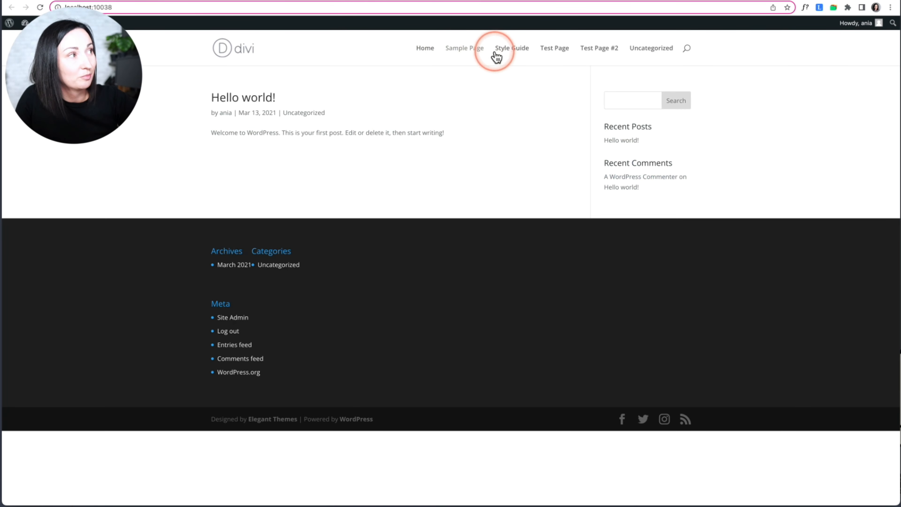
click(308, 0)
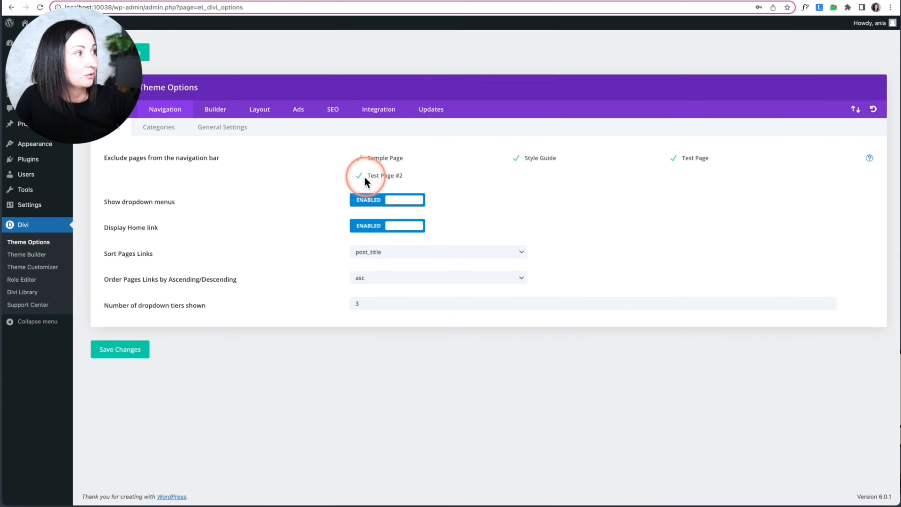
Exclude the Style Guide page from the navigation bar, save the theme options, and reload the live site
click(517, 159)
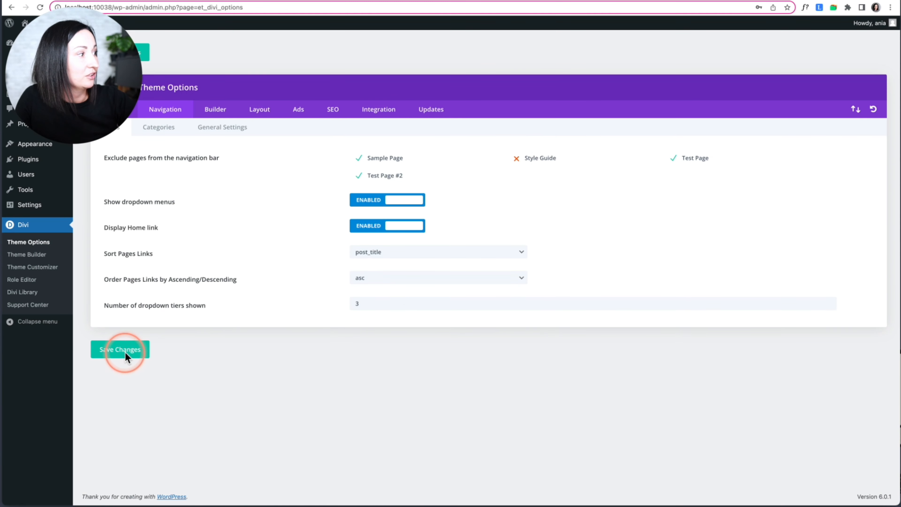
click(358, 1)
click(40, 8)
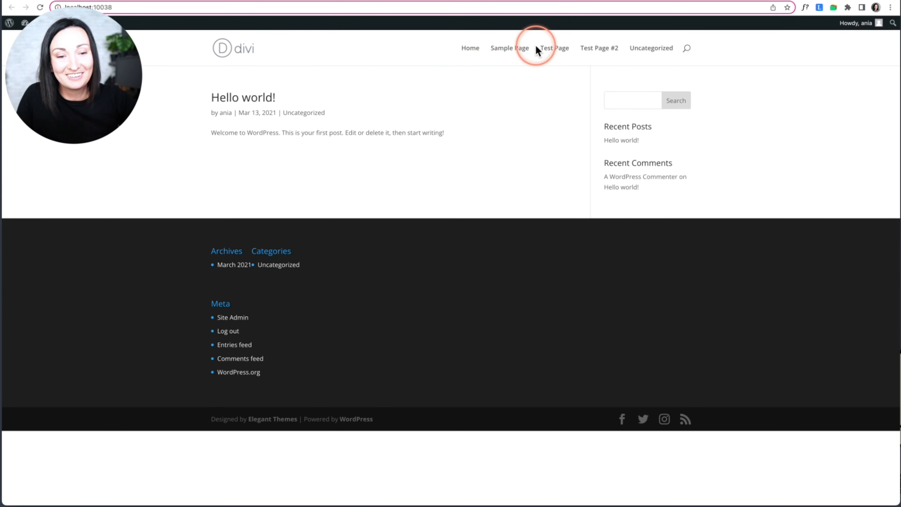
Create a new WordPress menu named "My menu" in the site's appearance settings
click(293, 2)
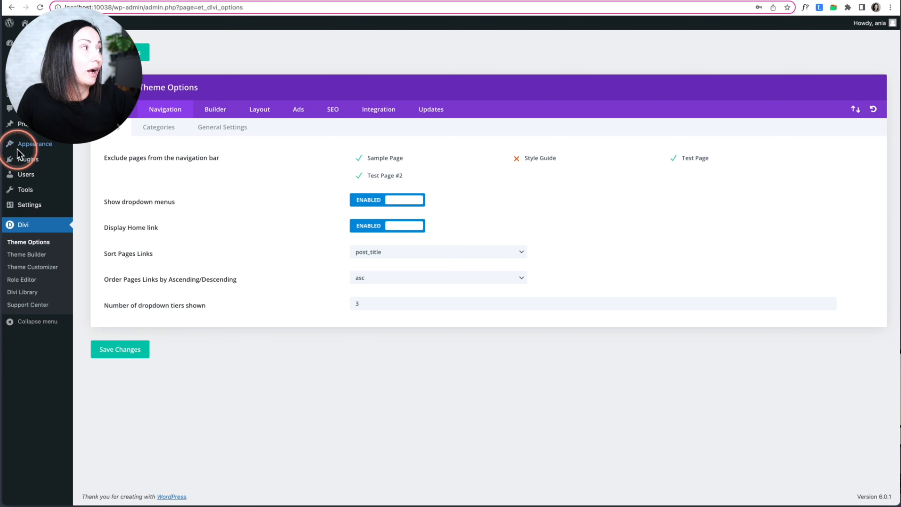
mouse_move(30, 150)
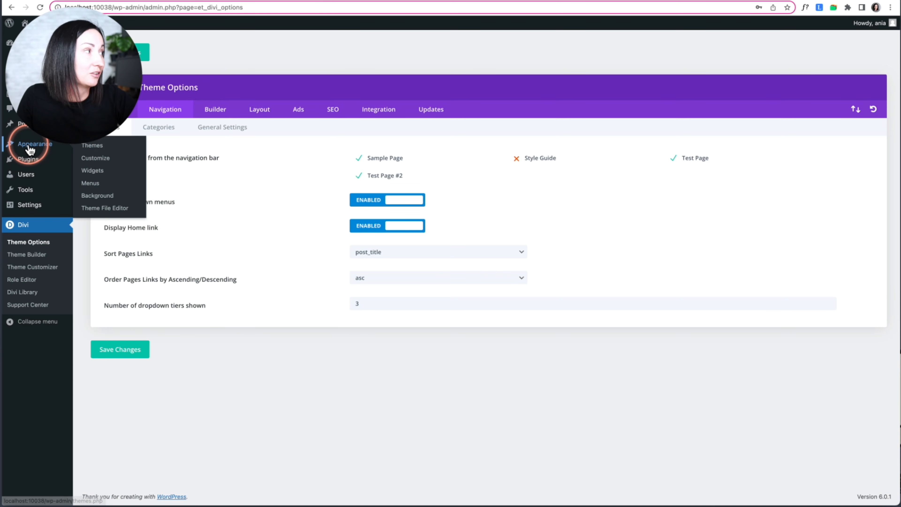
click(91, 184)
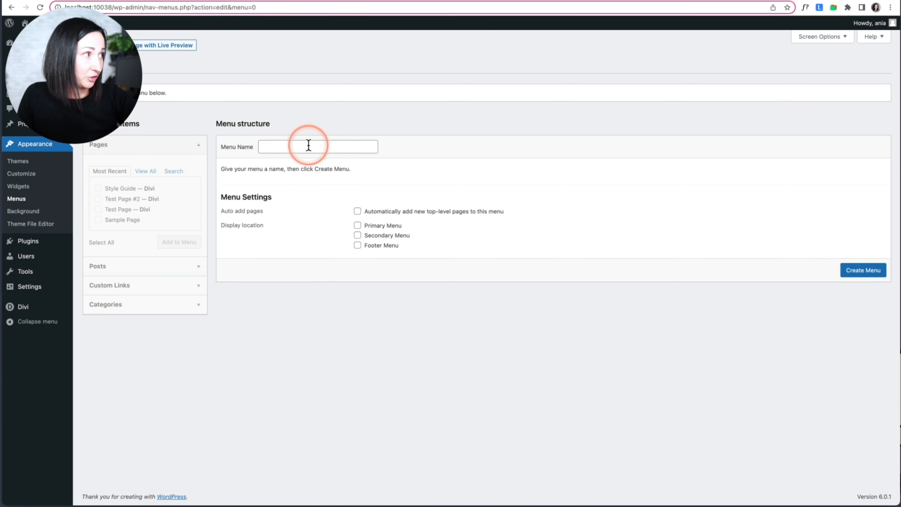
click(302, 147)
text(My menu)
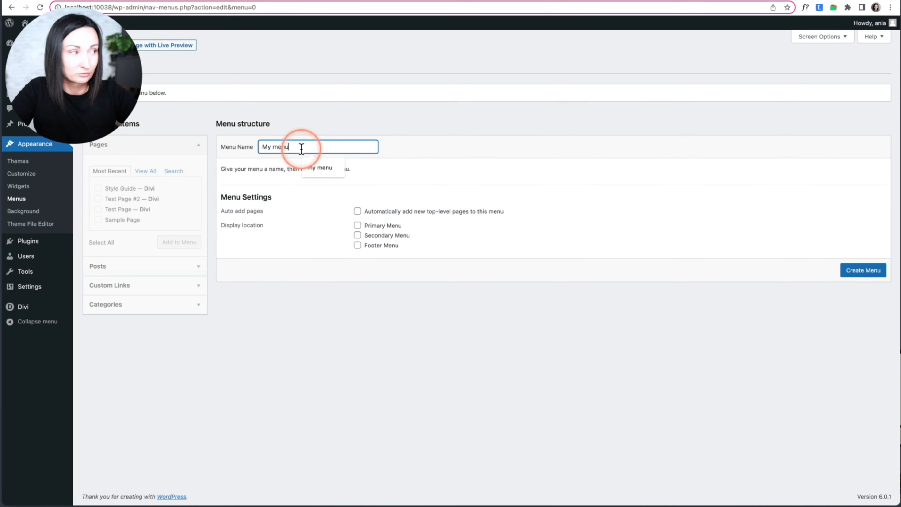
click(852, 234)
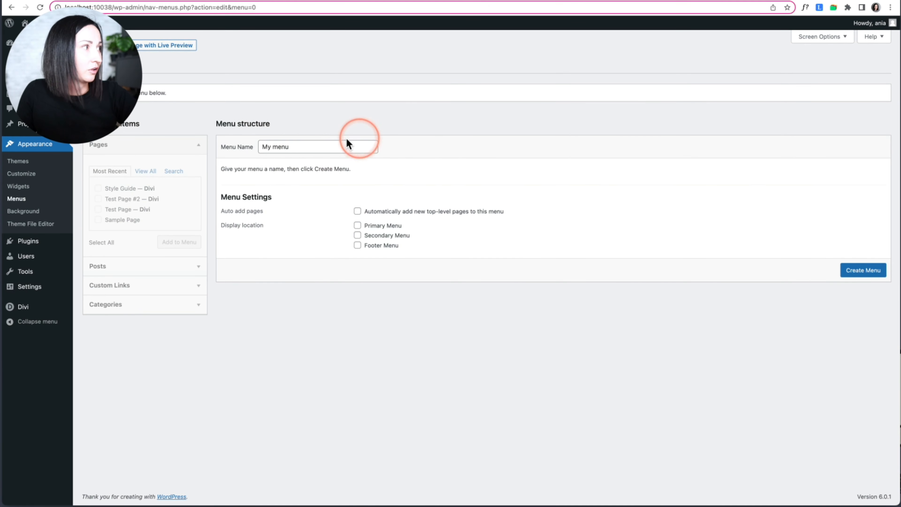
click(873, 277)
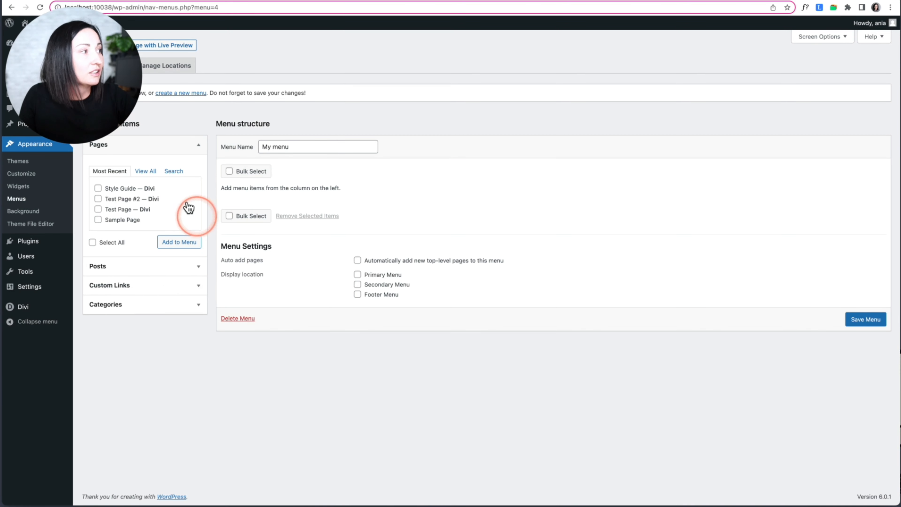
Add Style Guide, Sample Page, Test Page and Test Page #2 to the menu, nest both test pages under Sample Page, and save
click(98, 189)
click(98, 199)
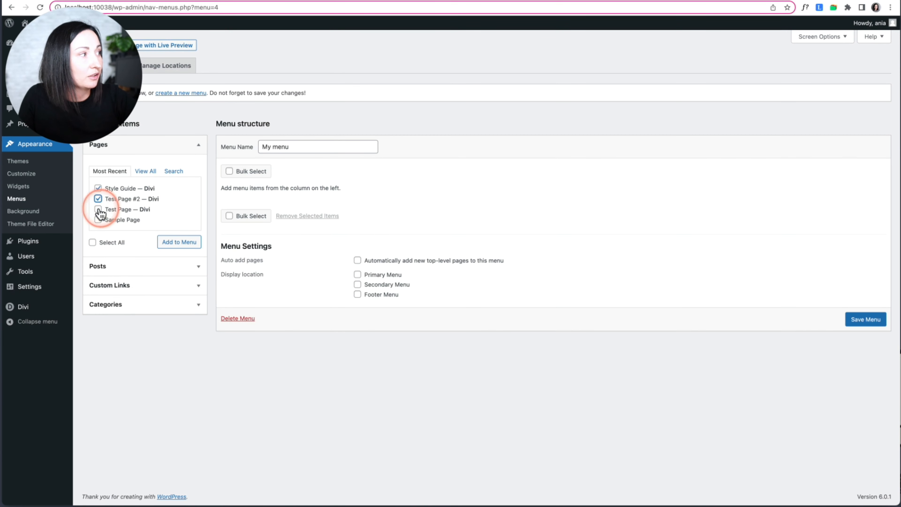
click(98, 209)
click(98, 219)
click(181, 245)
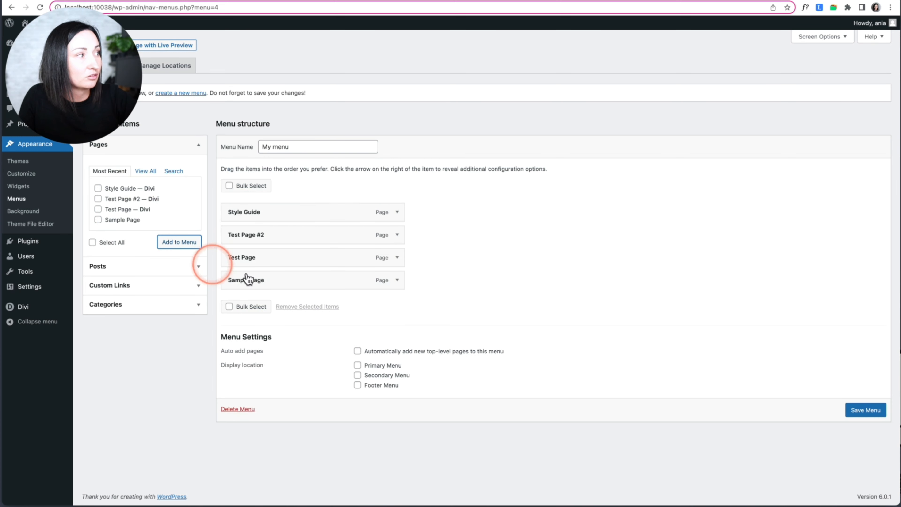
drag(289, 242, 356, 312)
click(866, 411)
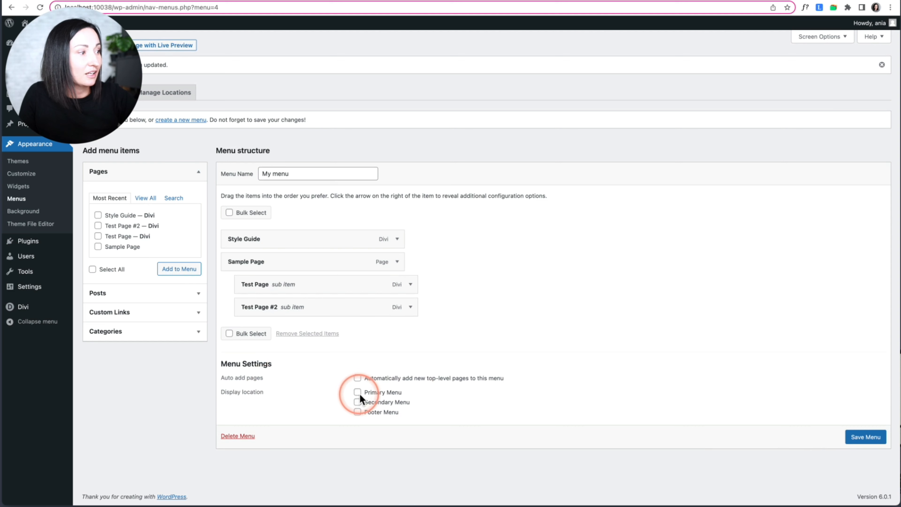
Assign the menu to the Primary Menu display location, save it, and check the header on the live site
click(358, 392)
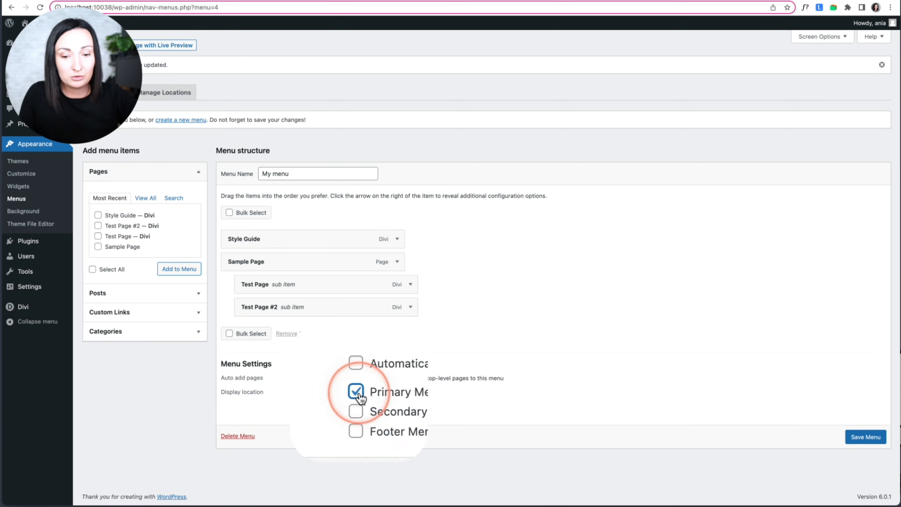
click(865, 438)
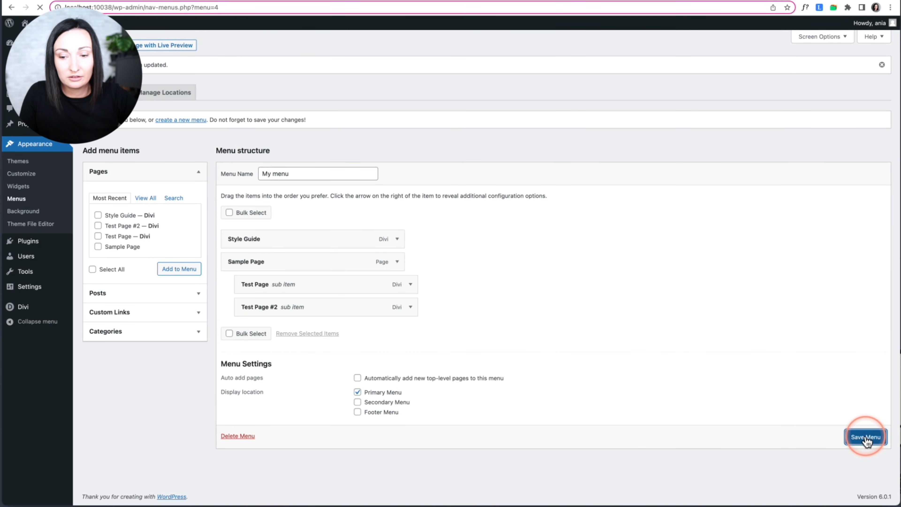
click(371, 1)
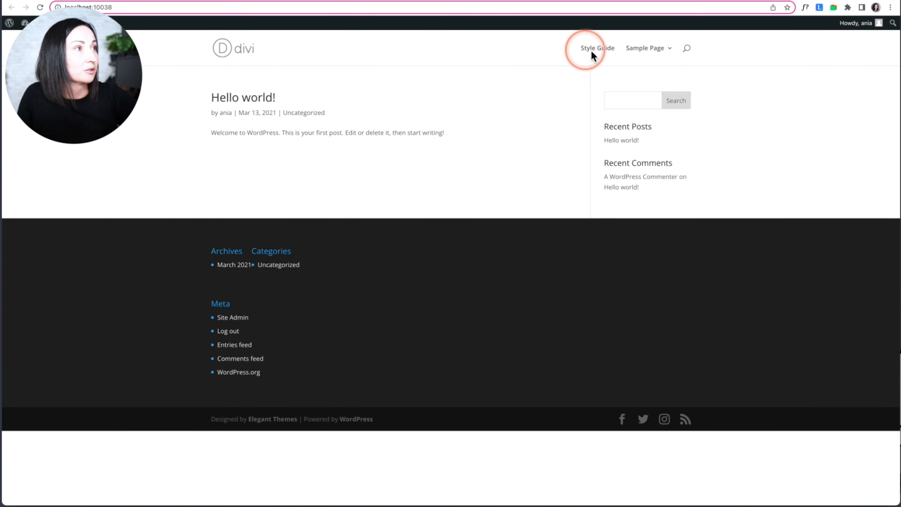
mouse_move(657, 50)
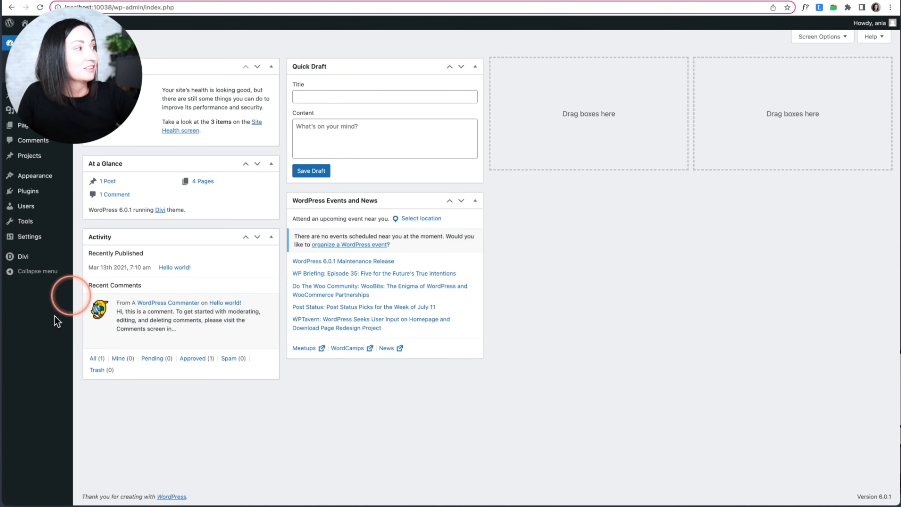
Reopen the Divi Theme Options navigation settings and examine the general option for disabling top tier dropdown menu links
mouse_move(24, 256)
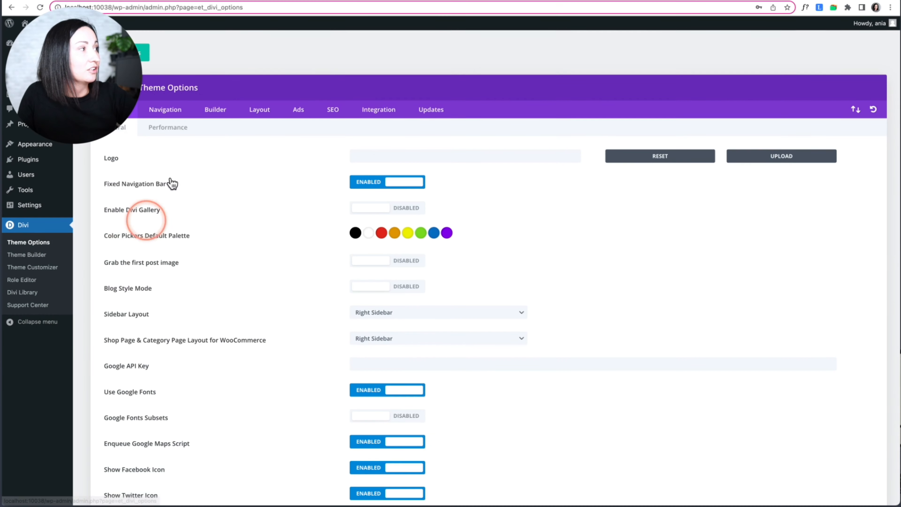
click(166, 106)
click(363, 174)
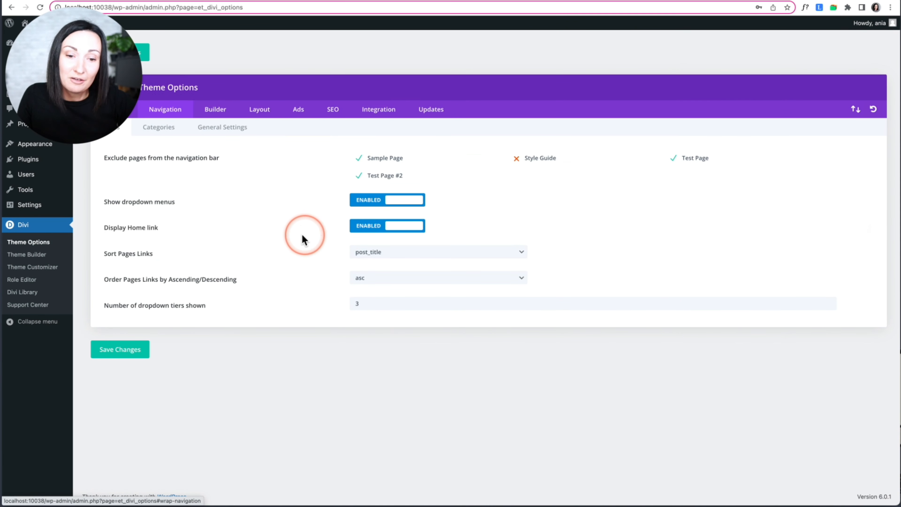
click(211, 132)
mouse_move(137, 167)
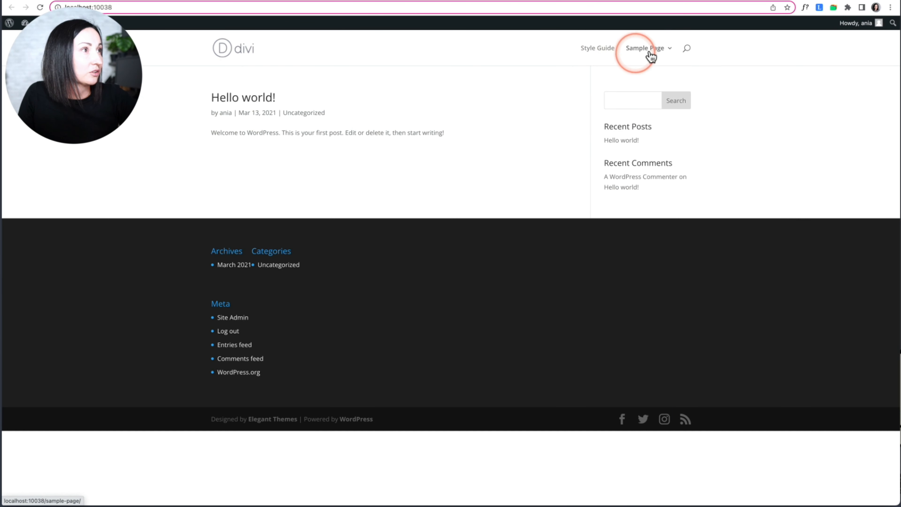
Test the Sample Page parent item and its dropdown in the live site's header
mouse_move(649, 54)
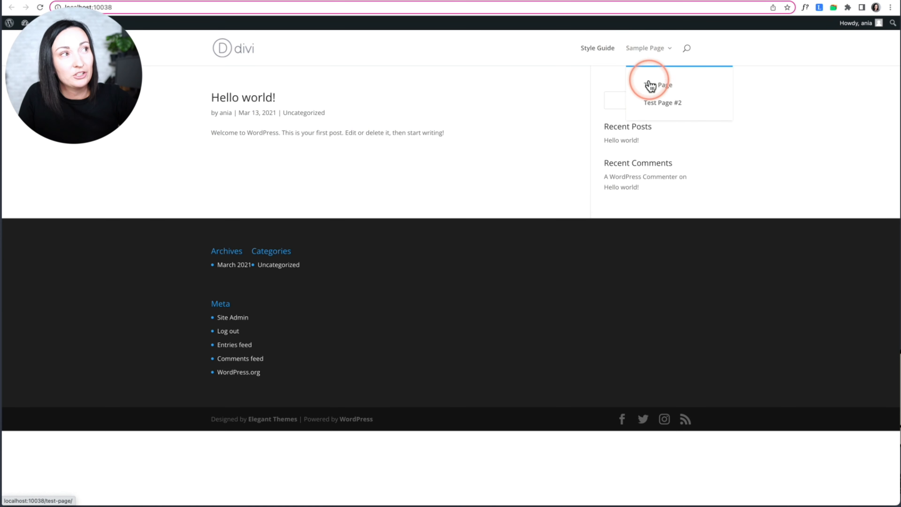
click(644, 53)
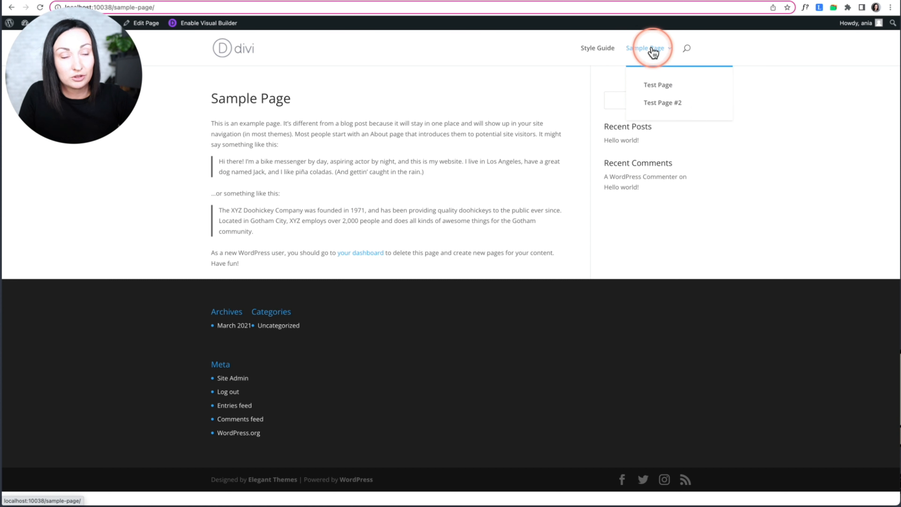
click(639, 54)
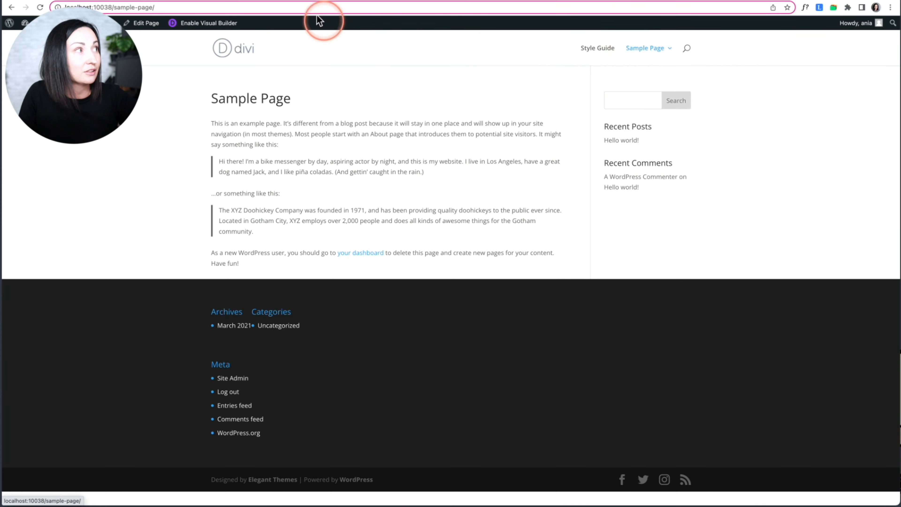
Enable "Disable top tier dropdown menu links" in Divi's general navigation settings and save the changes
click(294, 2)
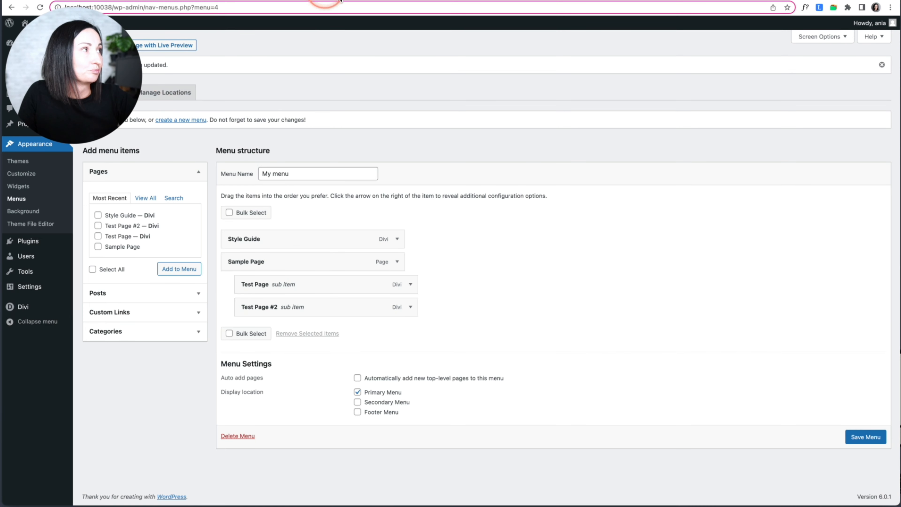
click(408, 1)
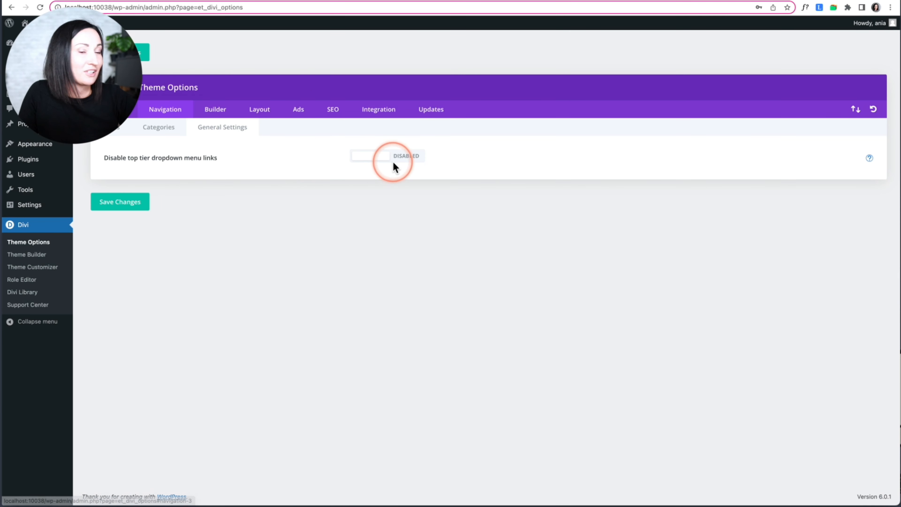
click(377, 160)
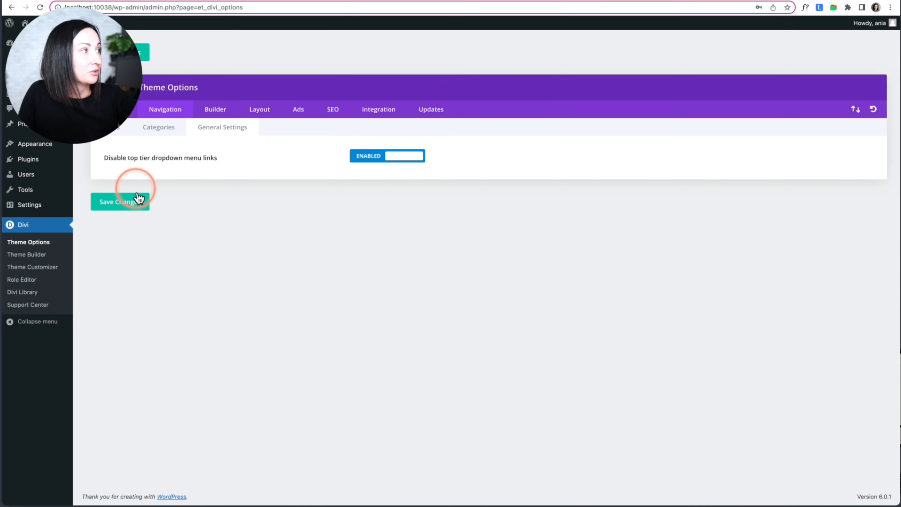
click(132, 202)
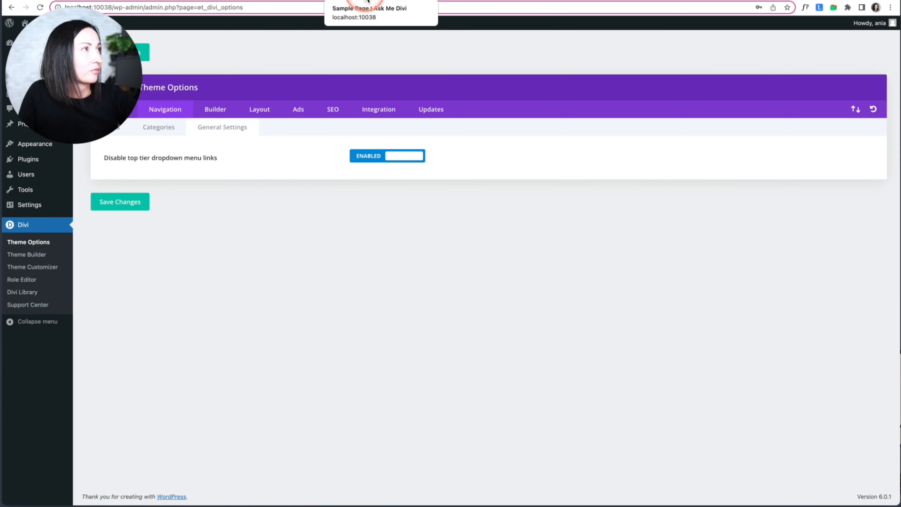
Test the Sample Page parent item and its dropdown on the live site's Sample Page and home page
click(351, 2)
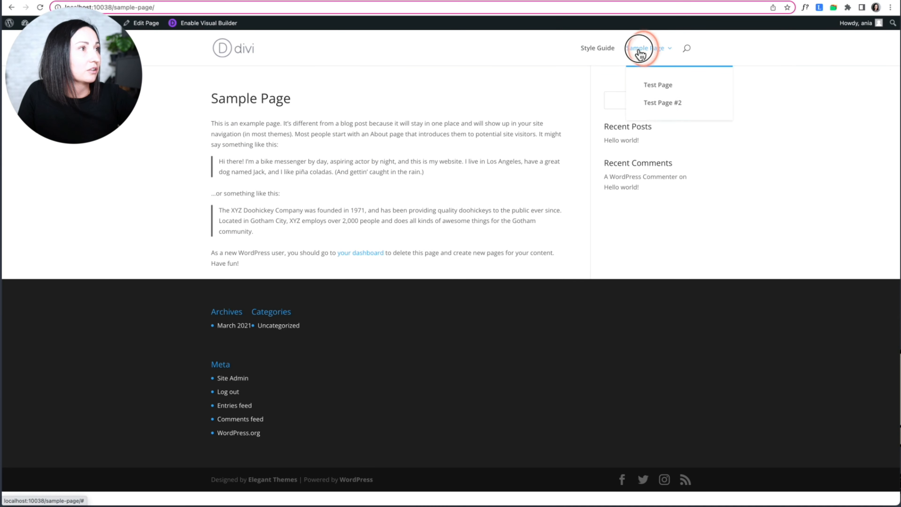
click(221, 49)
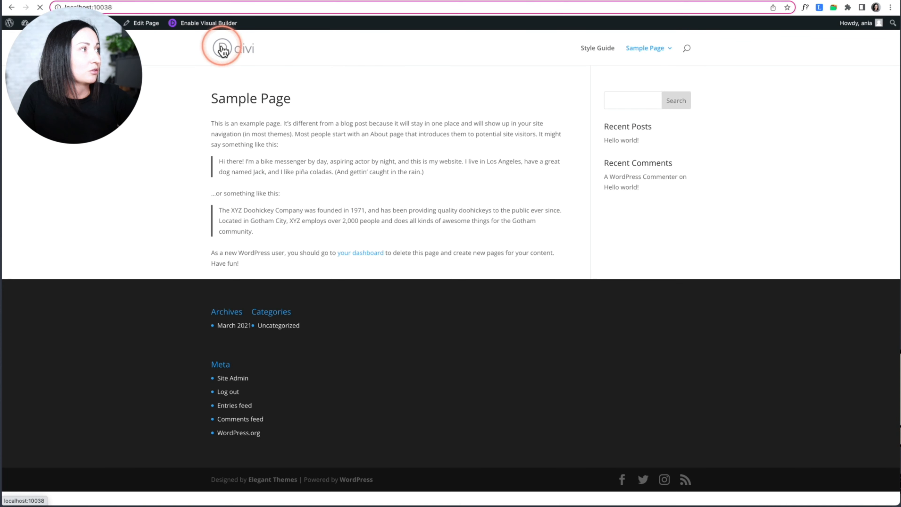
mouse_move(644, 57)
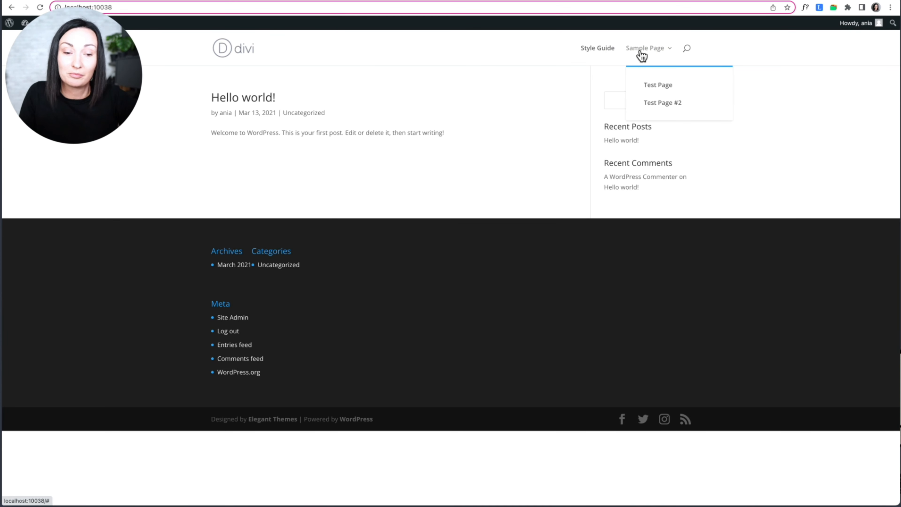
Add a custom link with URL "#" and link text "Parent" to the My menu structure in WordPress
click(307, 1)
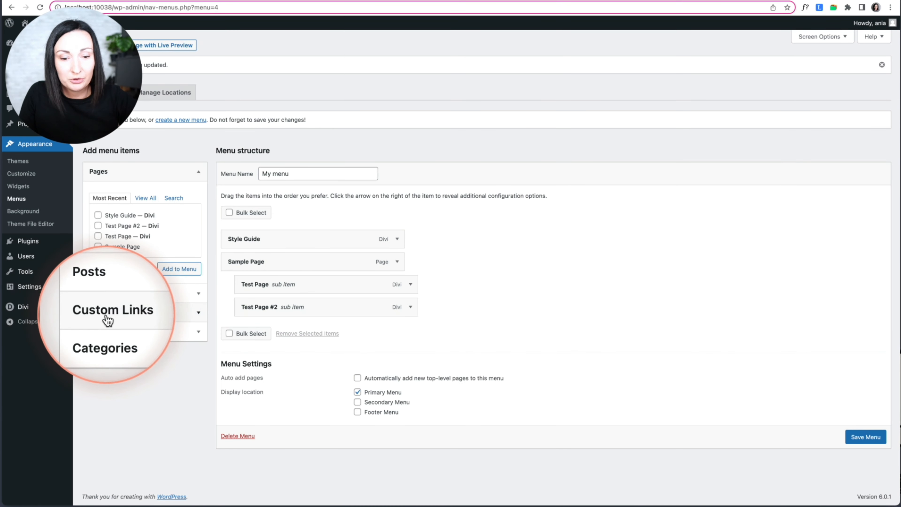
click(160, 314)
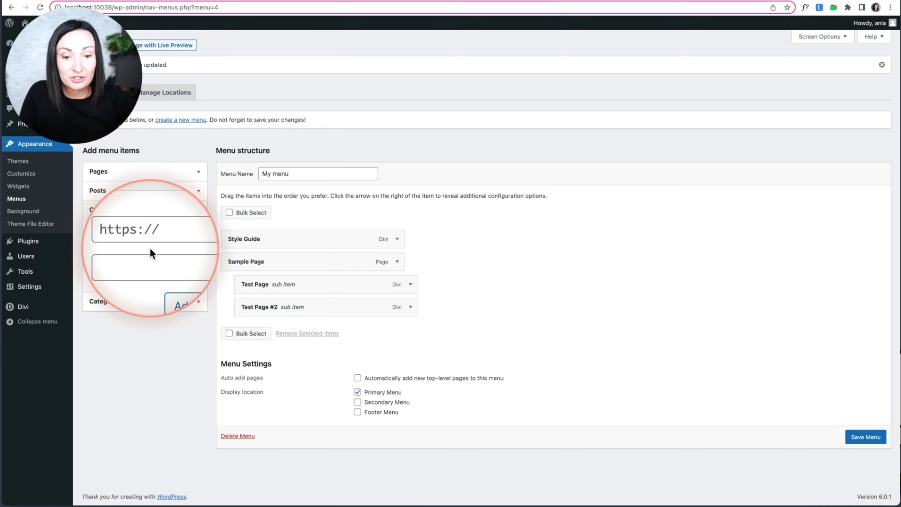
click(138, 239)
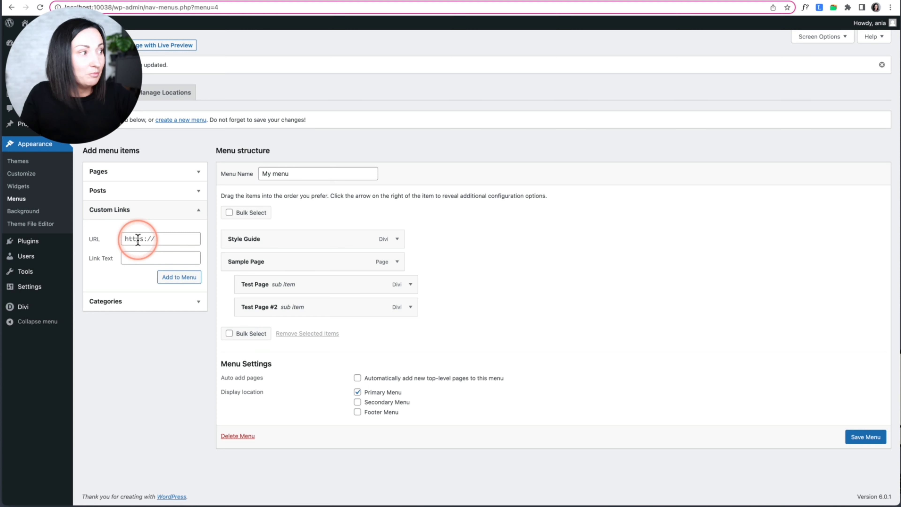
click(156, 239)
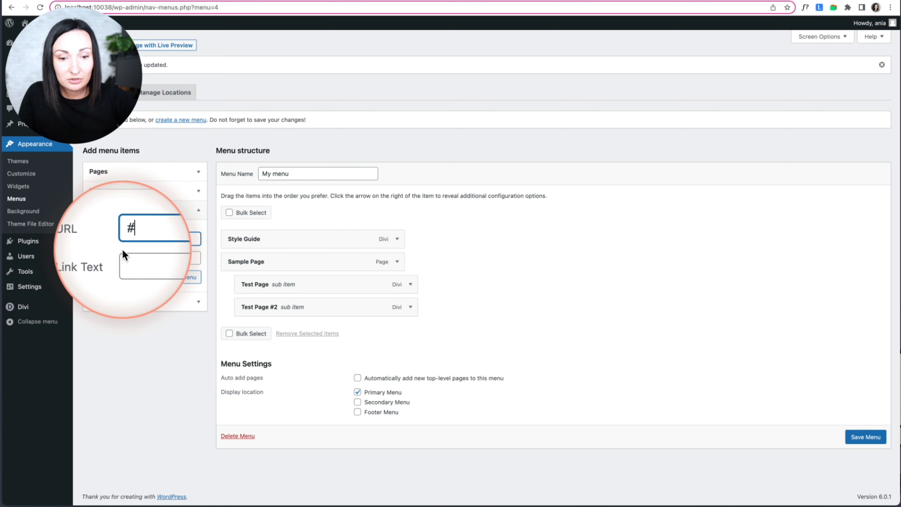
click(144, 259)
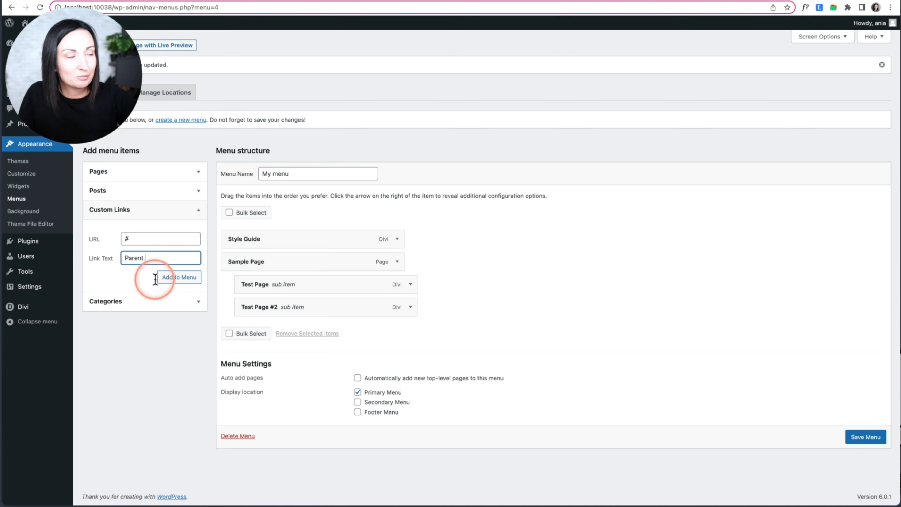
click(168, 277)
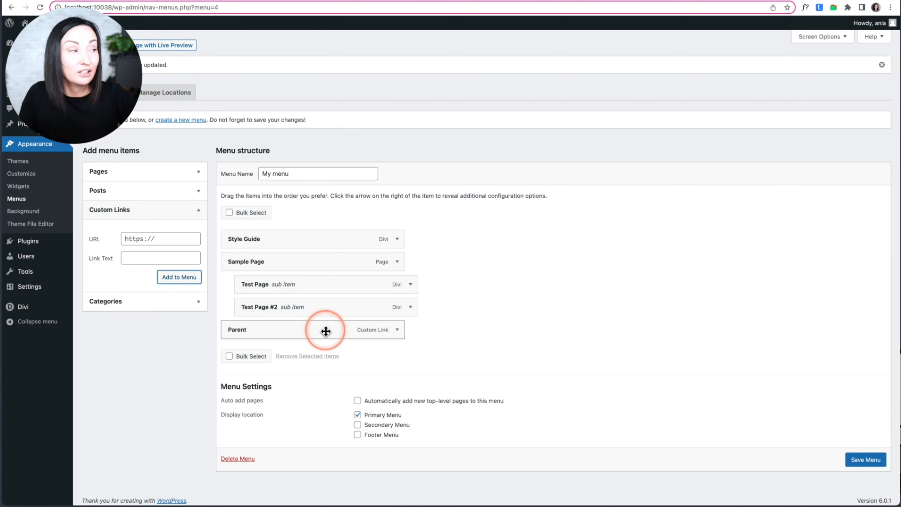
Rearrange the menu so Test Page and Test Page #2 are sub items of Parent, and save the menu
drag(288, 284, 298, 334)
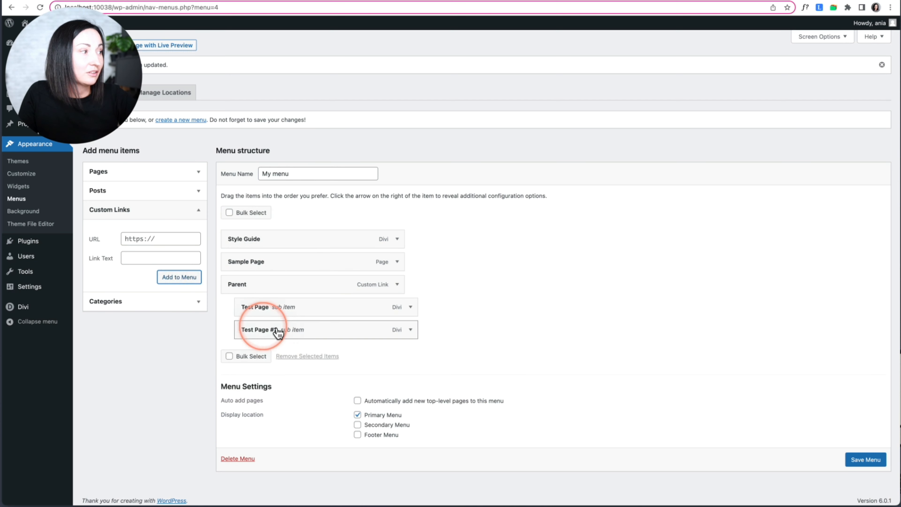
click(862, 462)
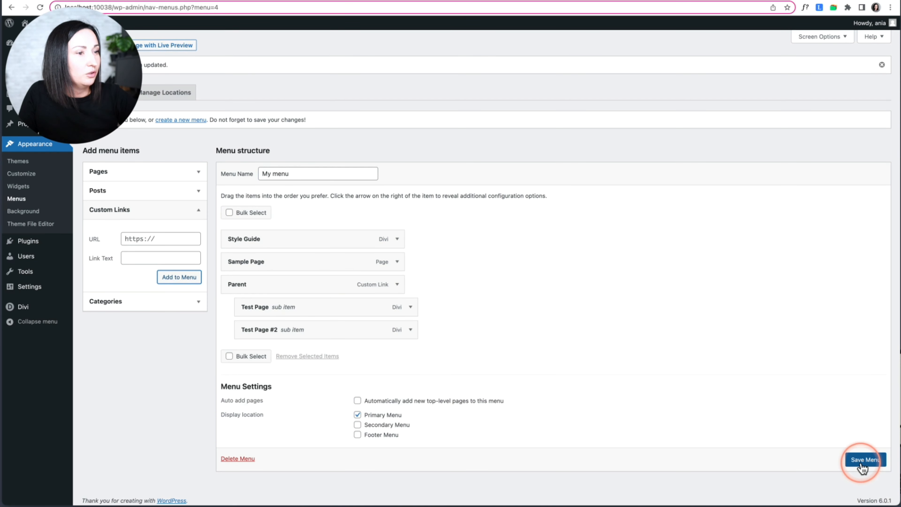
click(330, 311)
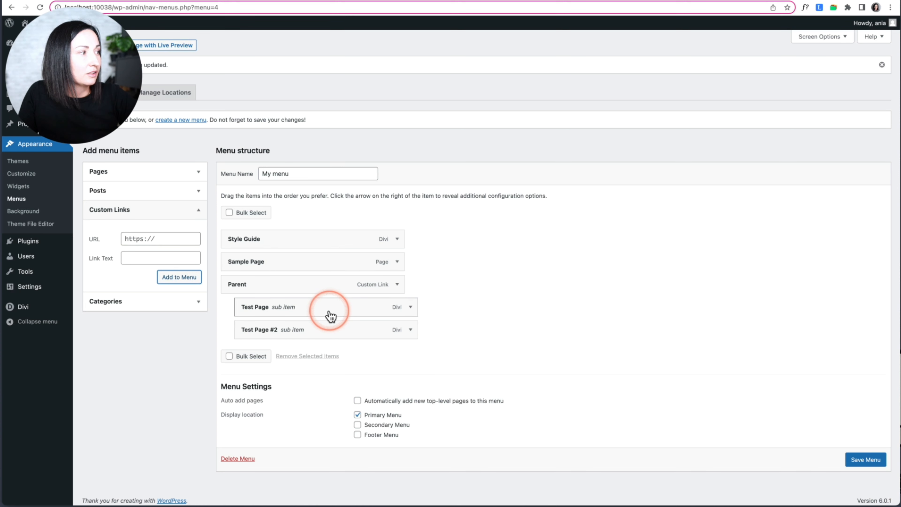
click(866, 467)
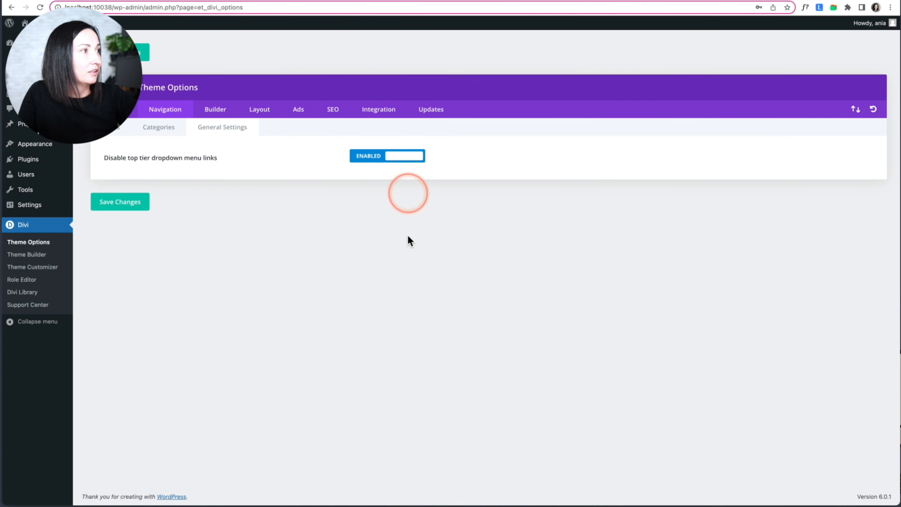
Disable "Disable top tier dropdown menu links" in Divi's general navigation settings, save, and open the live site in a new tab
click(380, 155)
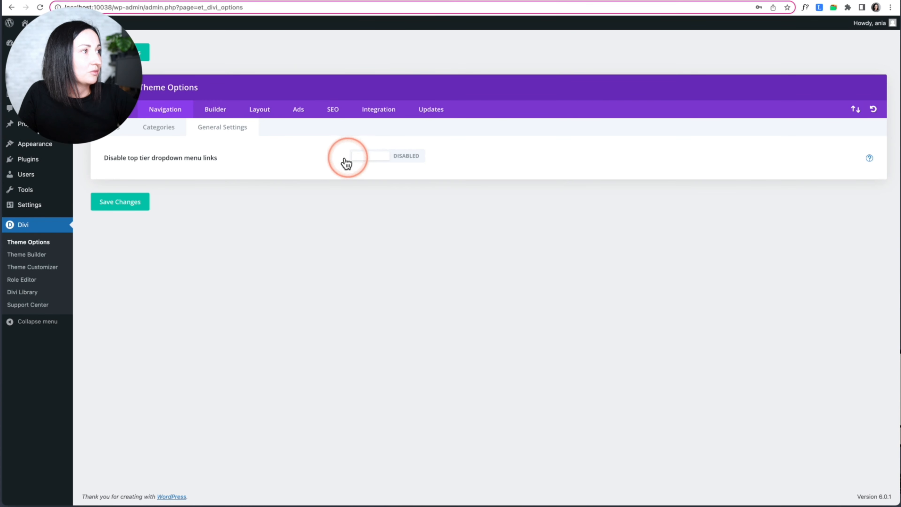
click(121, 202)
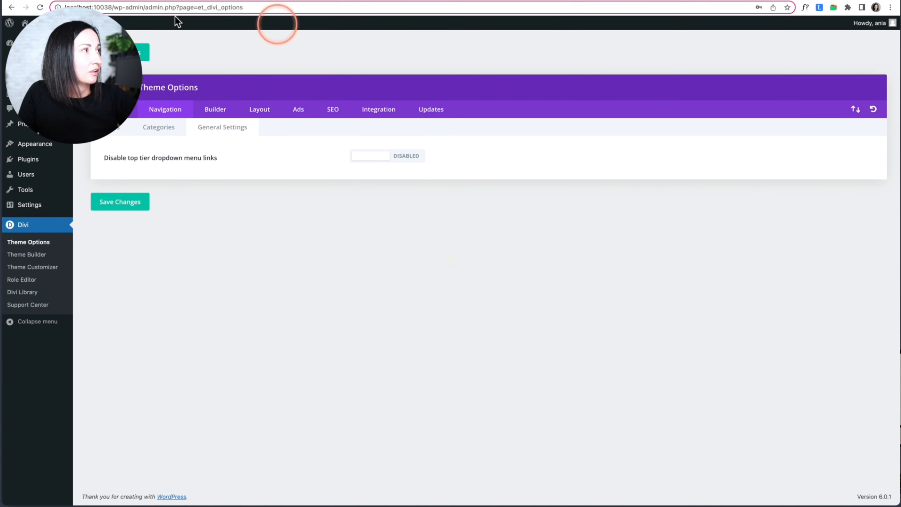
right_click(32, 35)
click(49, 41)
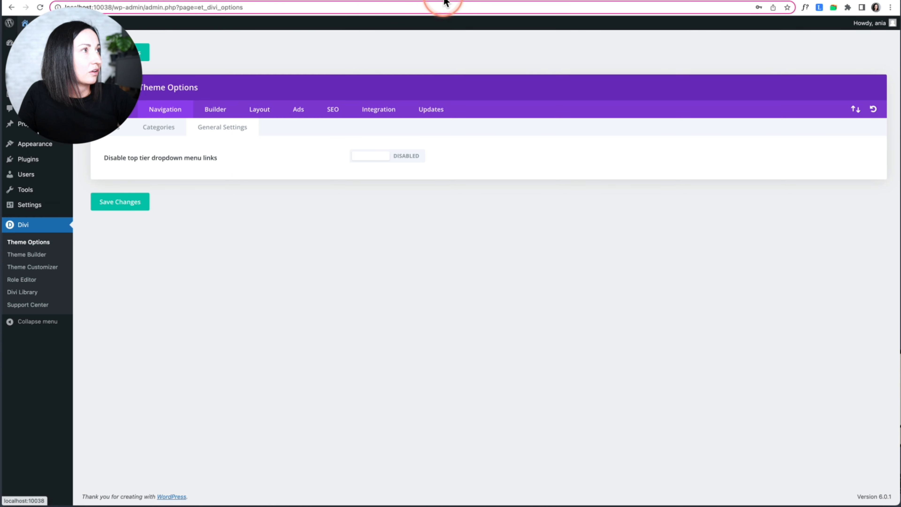
click(446, 1)
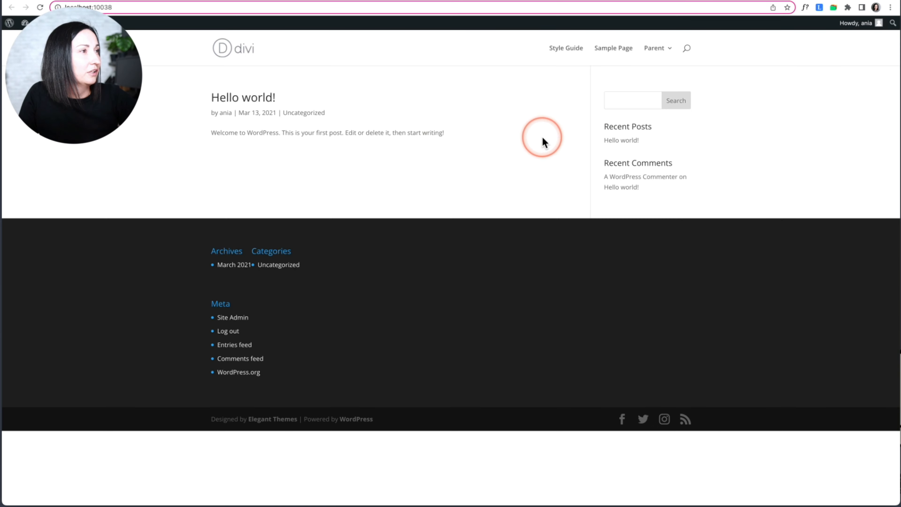
Test the Parent link in the live header from the home page and from further down the Test Page
click(657, 53)
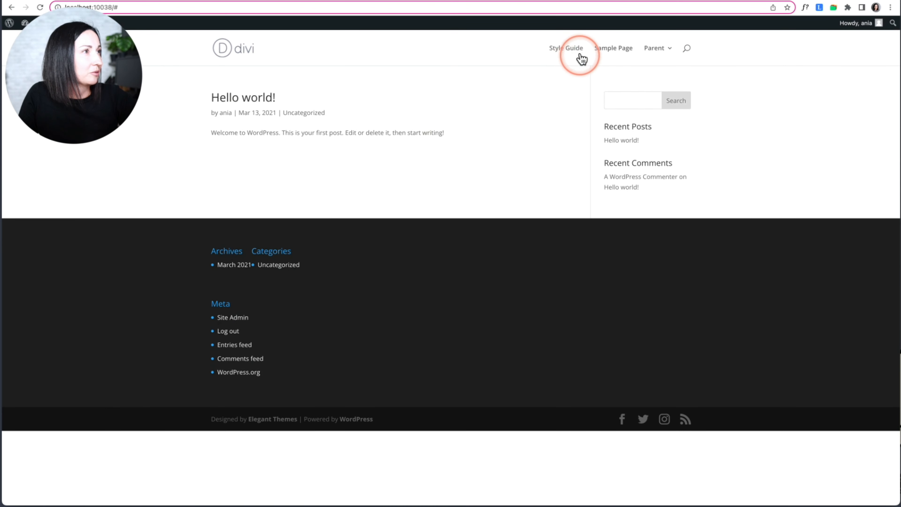
mouse_move(654, 50)
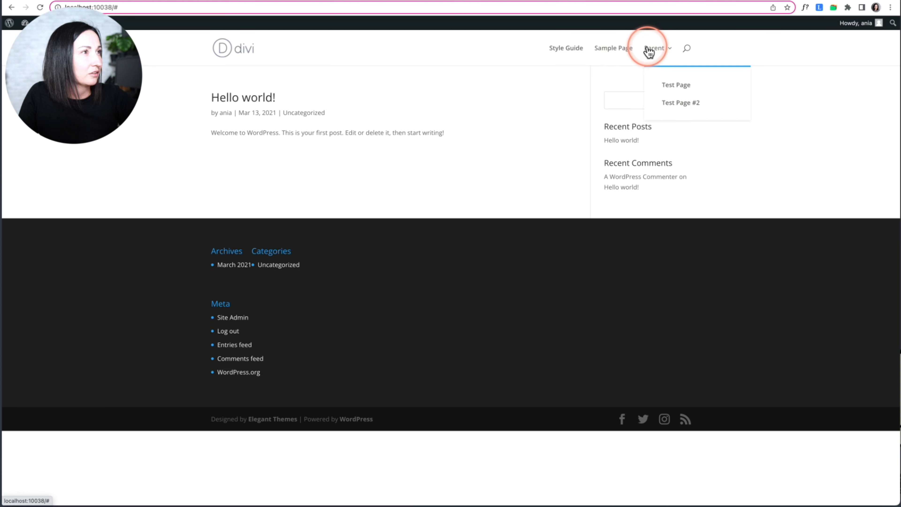
click(674, 84)
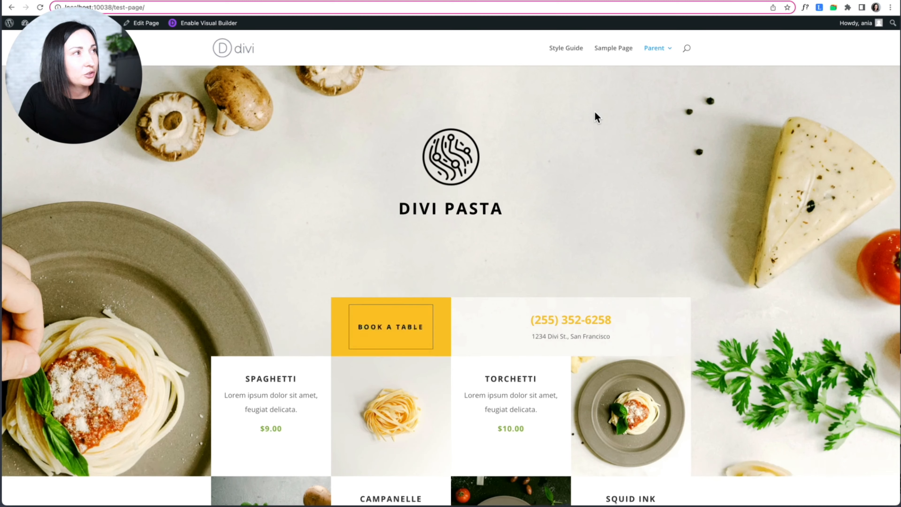
scroll(594, 111, down, 15)
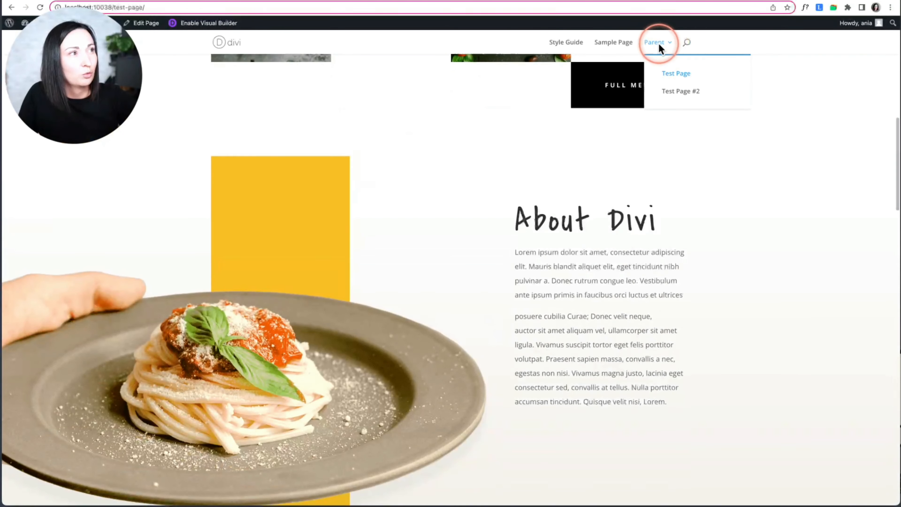
click(658, 43)
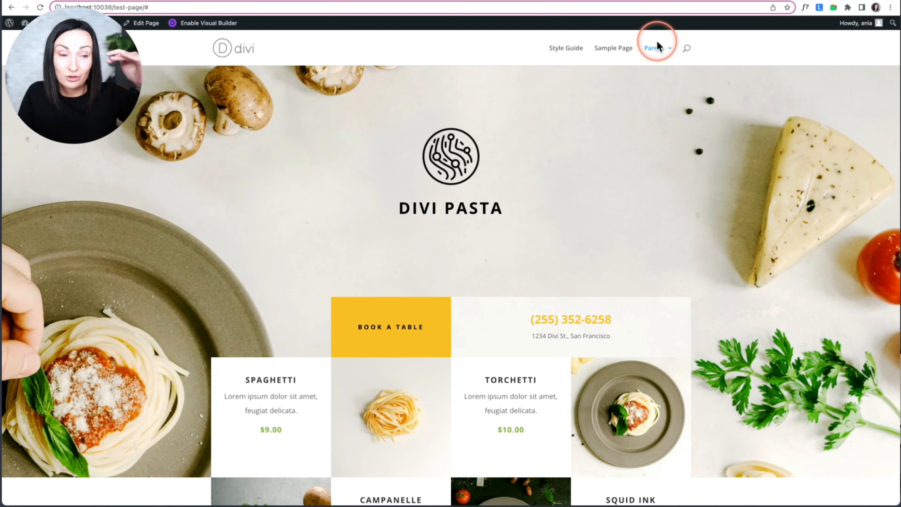
scroll(610, 168, down, 5)
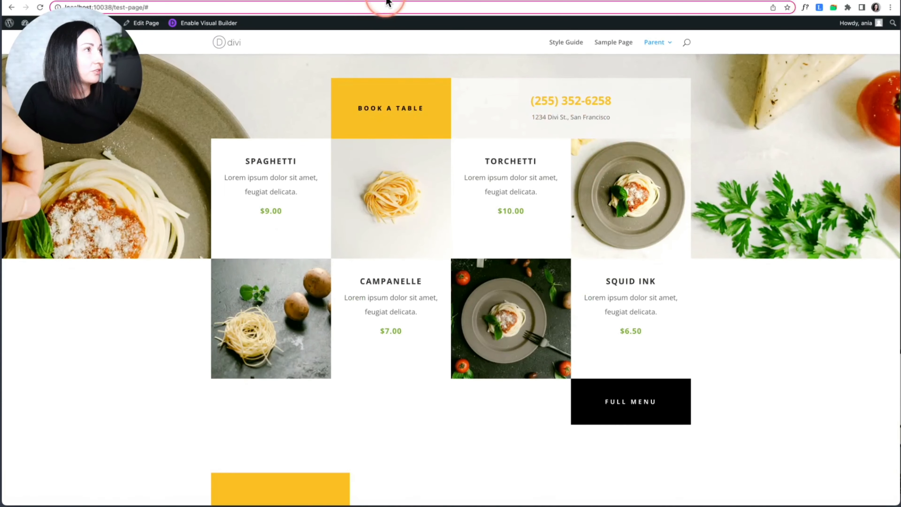
Enable "Disable top tier dropdown menu links" again in the Divi Theme Options and save the changes
click(386, 0)
click(393, 157)
click(123, 205)
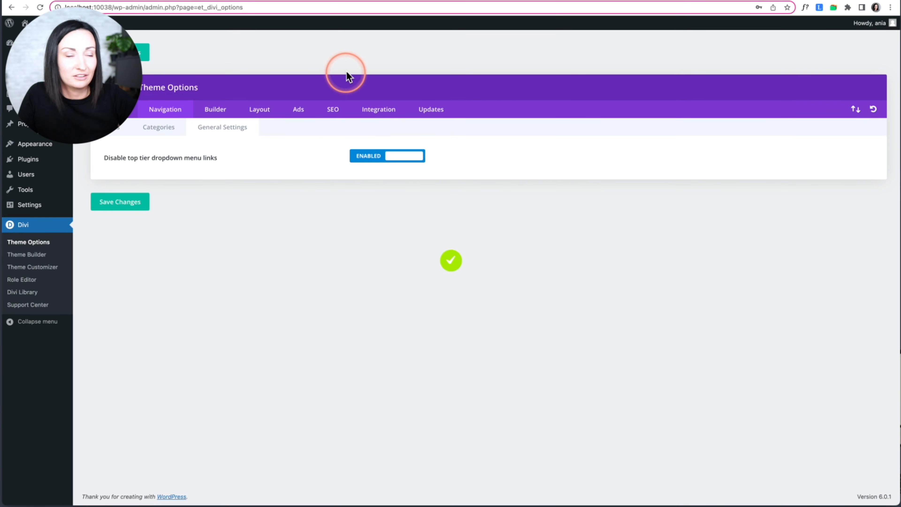
Retest the Parent header item and its dropdown from the About Divi section of the live Test Page
click(438, 1)
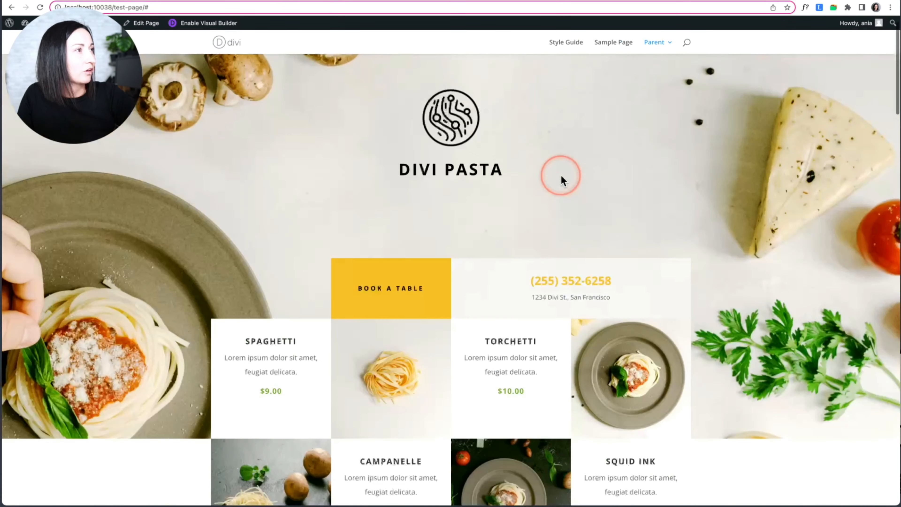
scroll(561, 175, down, 3)
scroll(560, 175, down, 10)
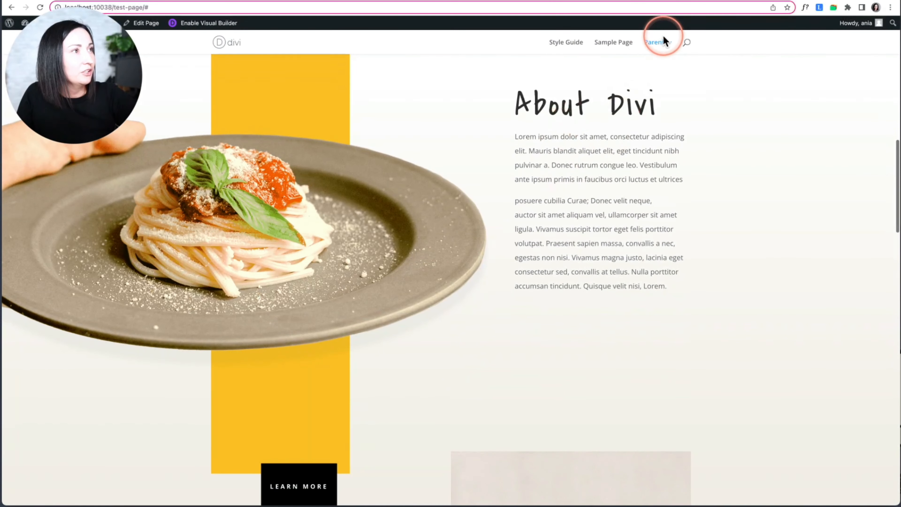
mouse_move(653, 45)
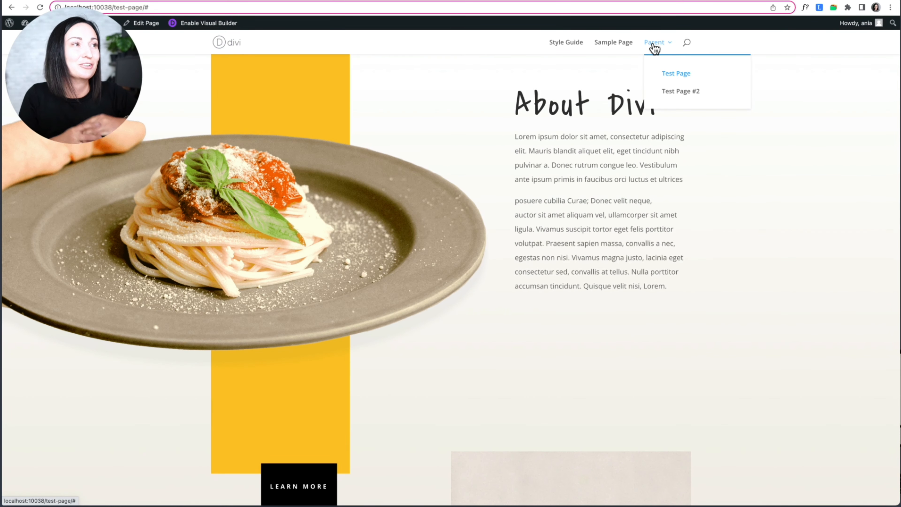
Examine the general performance options in the Divi Theme Options and open the Elegant Themes article "Divi Speed Optimization: the Ultimate Guide"
click(388, 3)
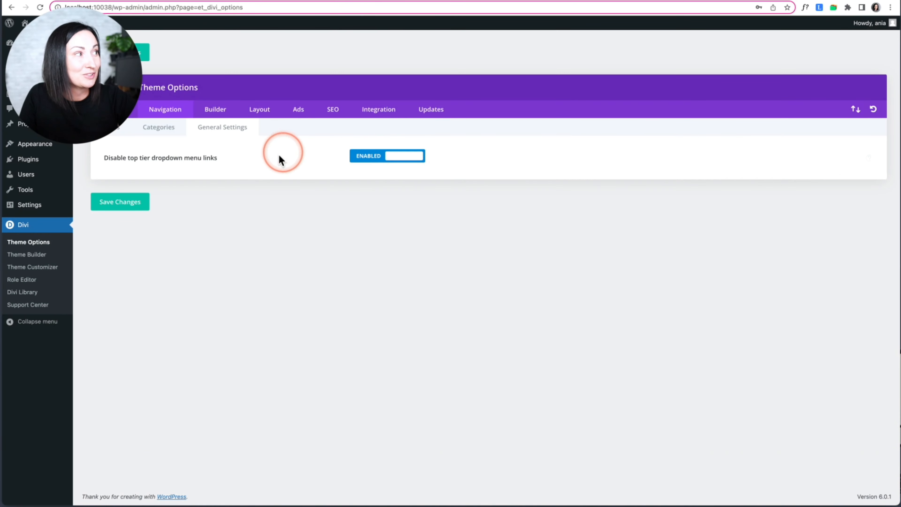
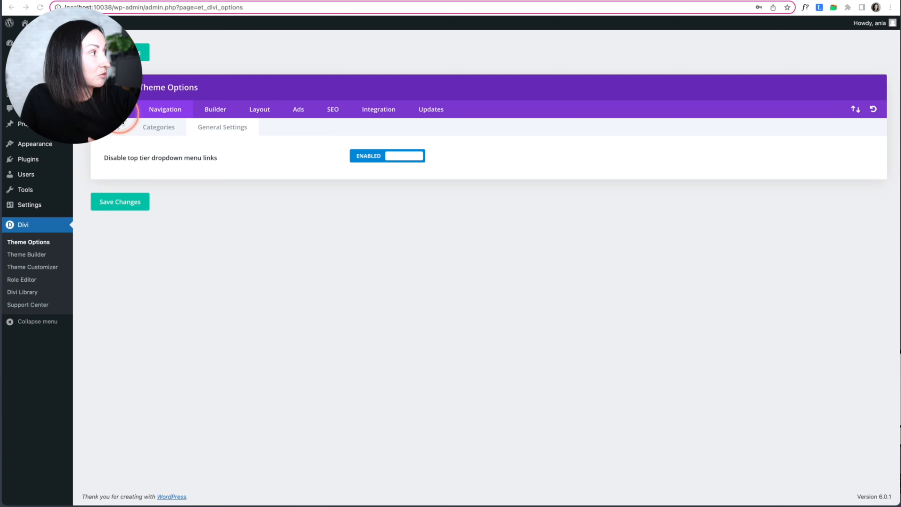
click(115, 109)
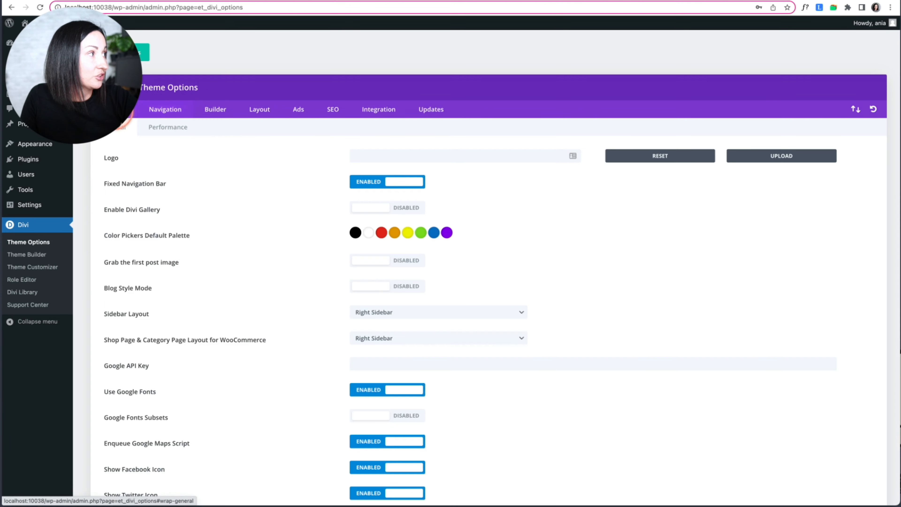
click(181, 128)
scroll(299, 174, down, 3)
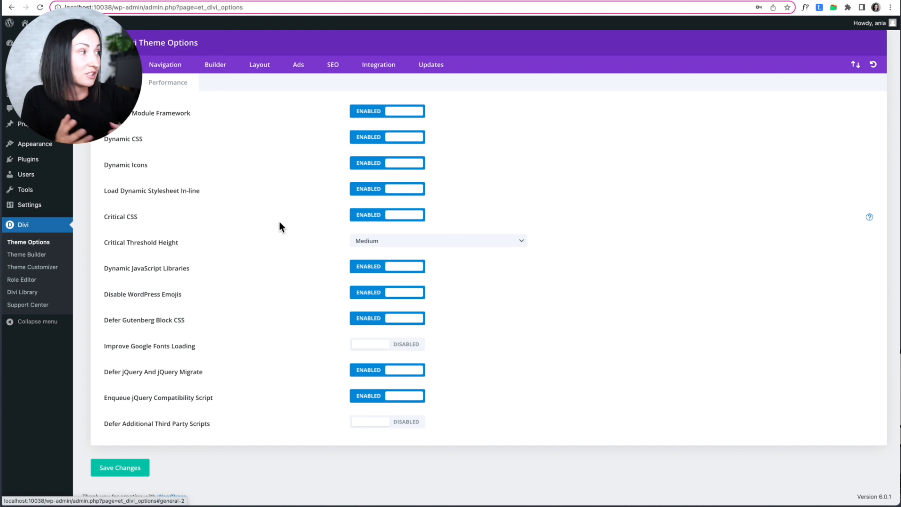
click(267, 221)
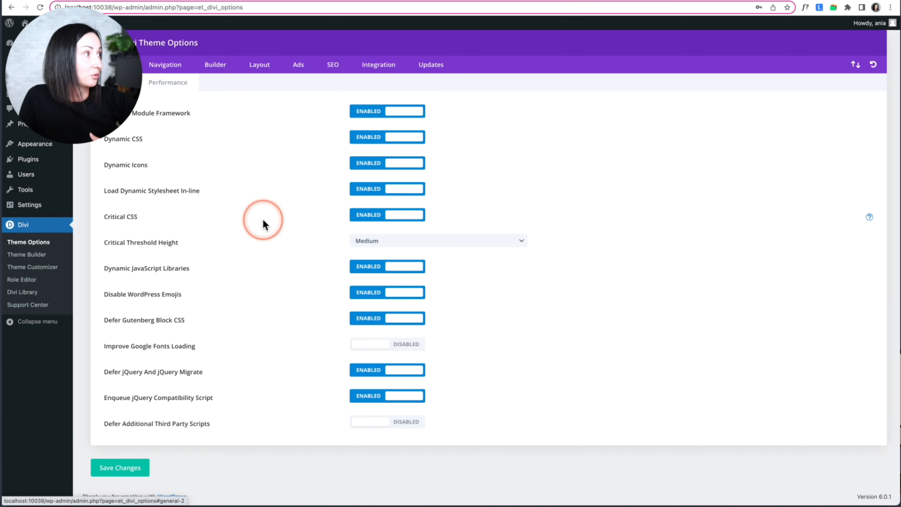
click(288, 341)
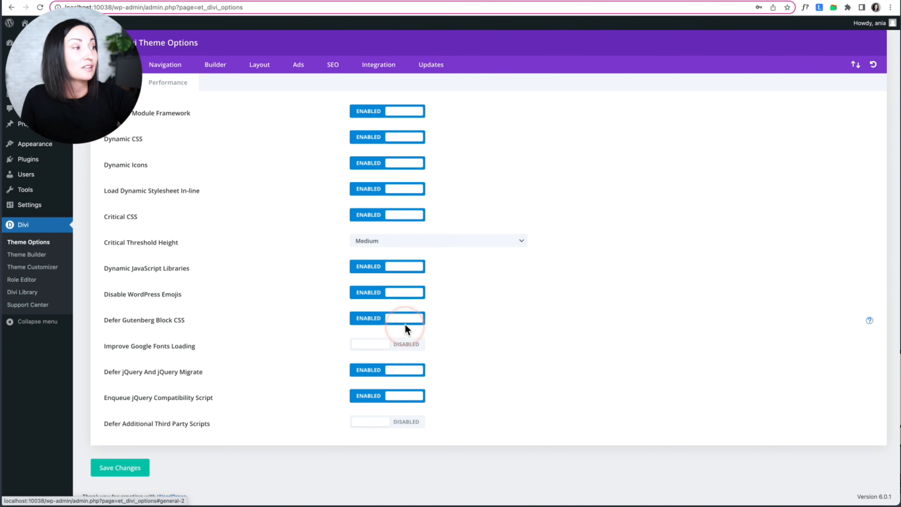
click(373, 324)
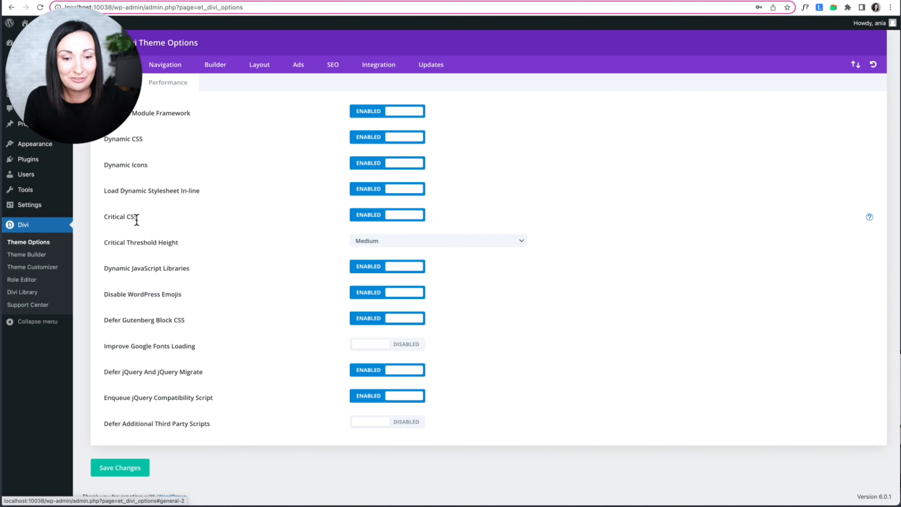
click(553, 2)
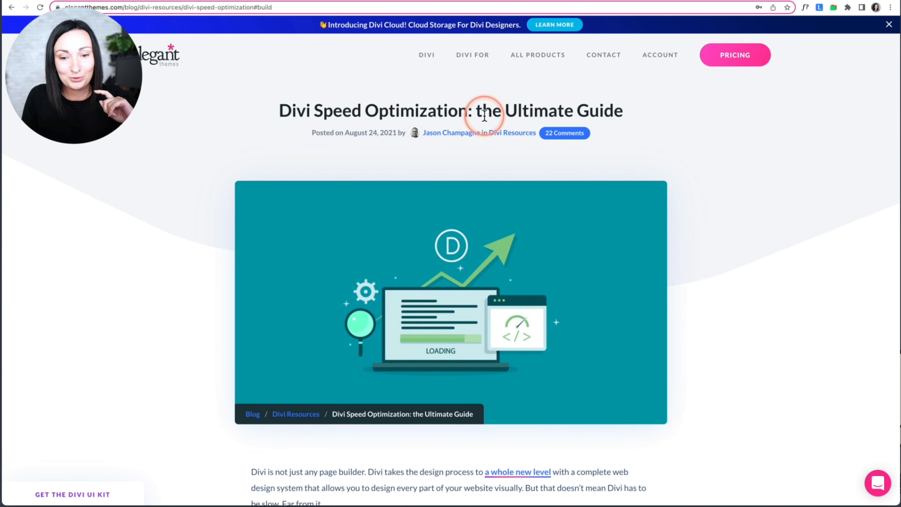
Review the topic list of the Divi speed optimization guide, including its 14 website performance recommendations
scroll(387, 138, down, 10)
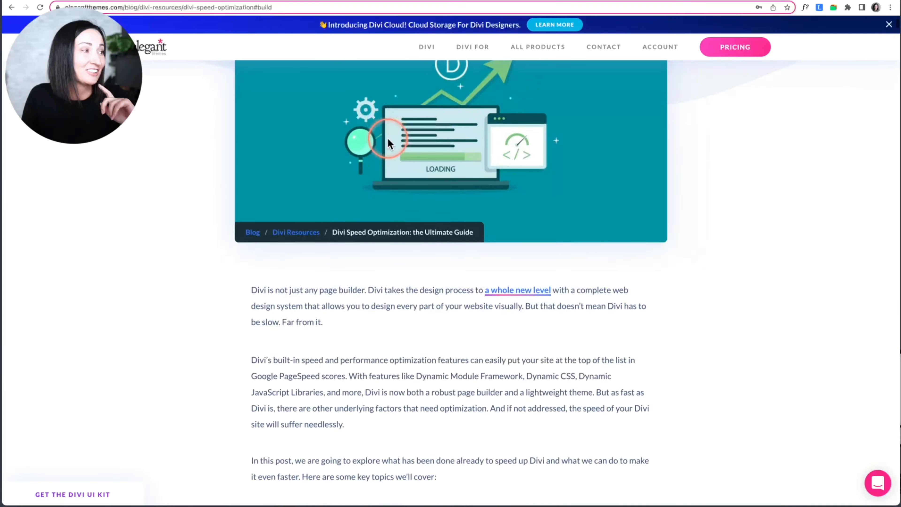
scroll(388, 140, down, 5)
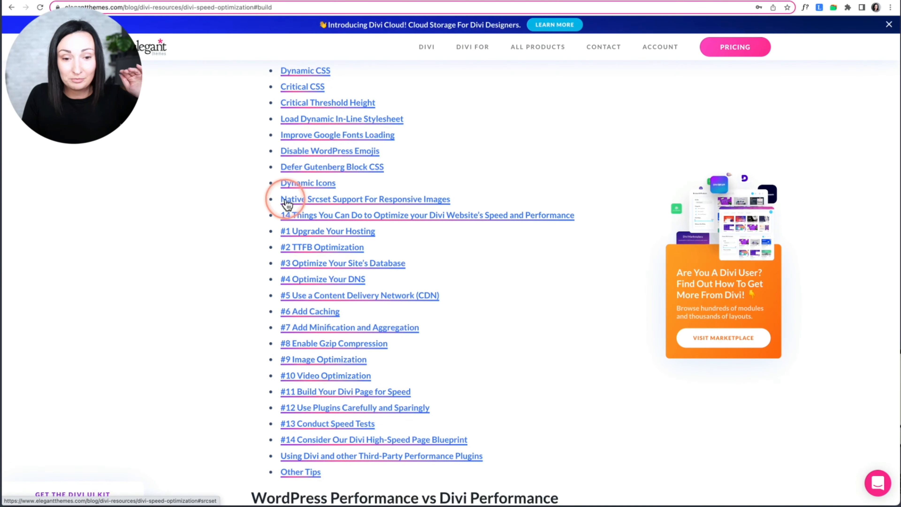
scroll(271, 198, down, 1)
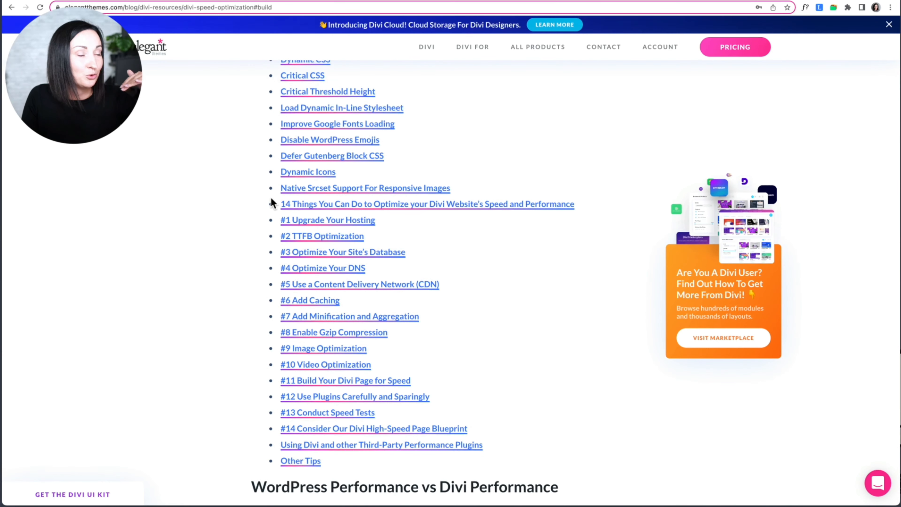
scroll(272, 203, down, 2)
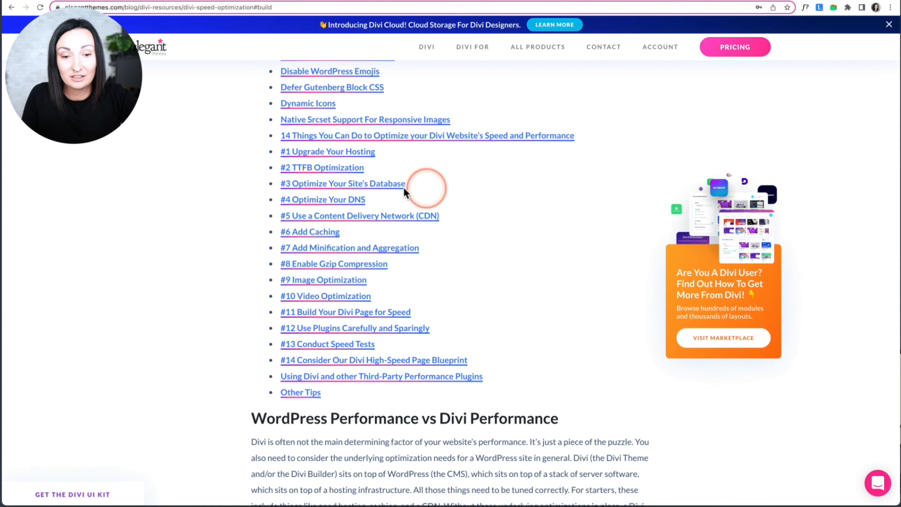
scroll(249, 217, down, 1)
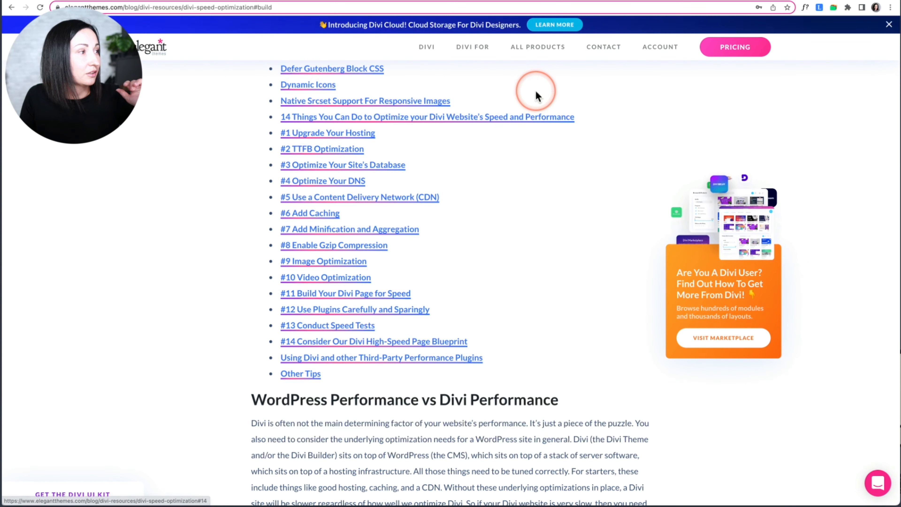
Switch to the article "How to Build the Fastest Divi Page" and read its section on optimizing above-the-fold content
click(603, 0)
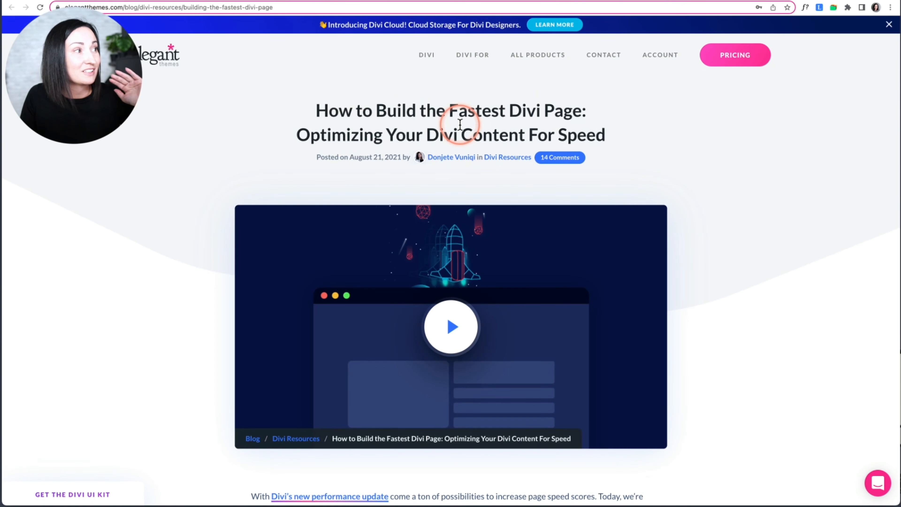
scroll(459, 112, down, 10)
scroll(461, 130, down, 4)
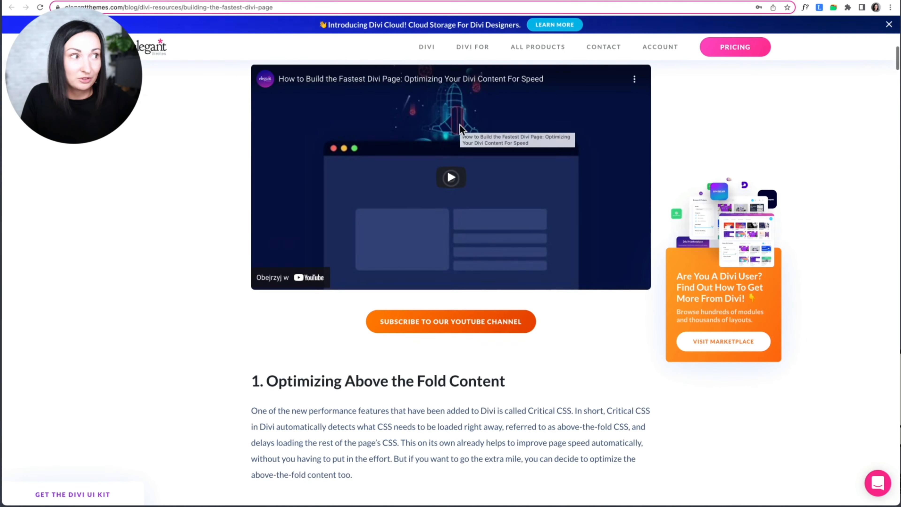
scroll(459, 125, down, 8)
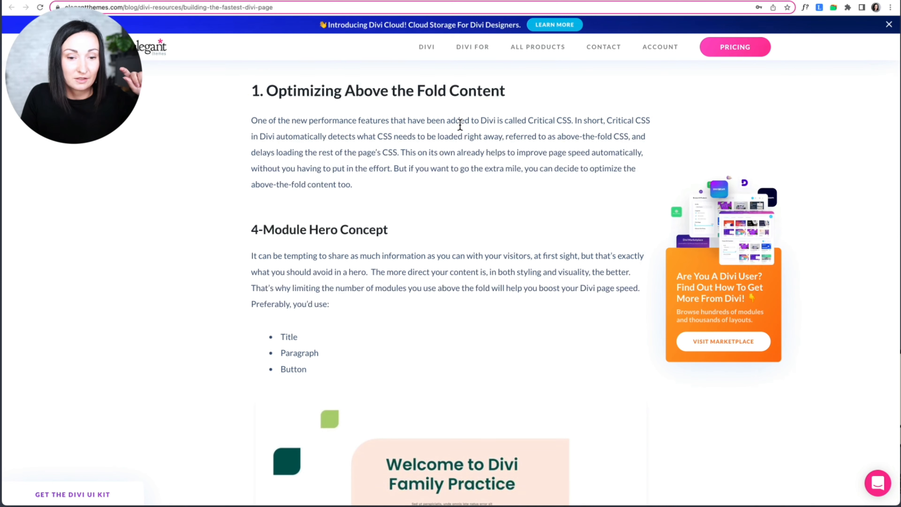
scroll(461, 124, down, 8)
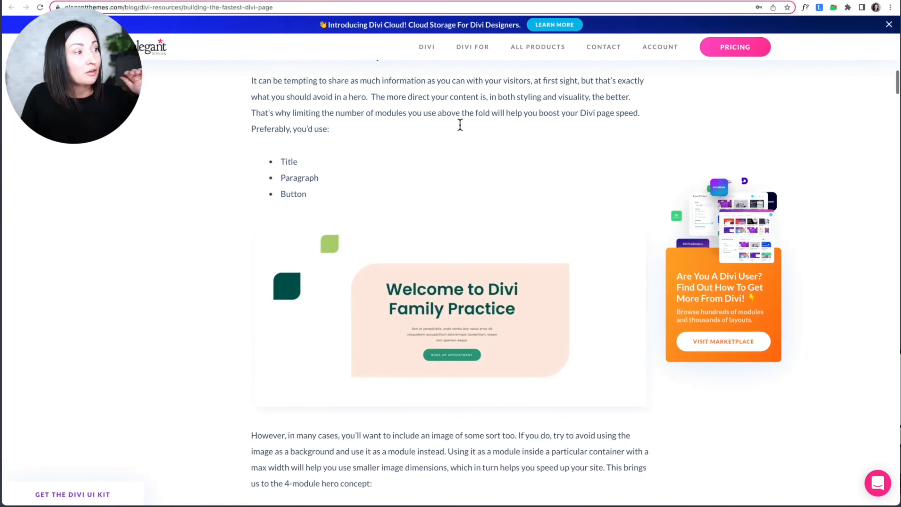
scroll(460, 130, down, 5)
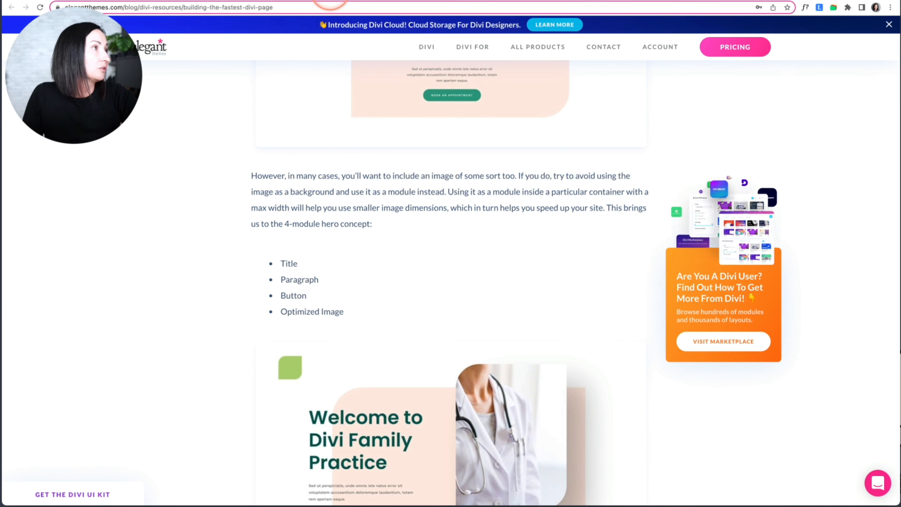
Return to the local Divi site, open the Test Page from the header dropdown, and launch it in the Visual Builder
click(332, 1)
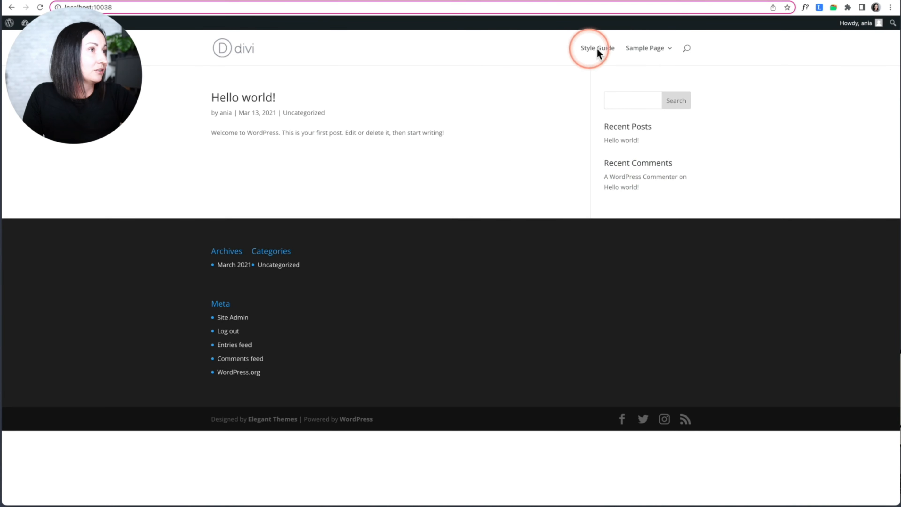
mouse_move(651, 50)
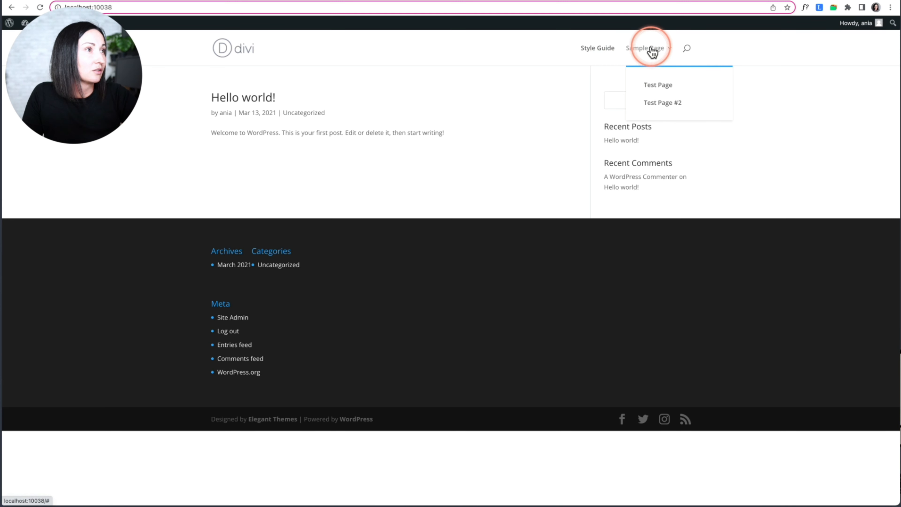
click(656, 89)
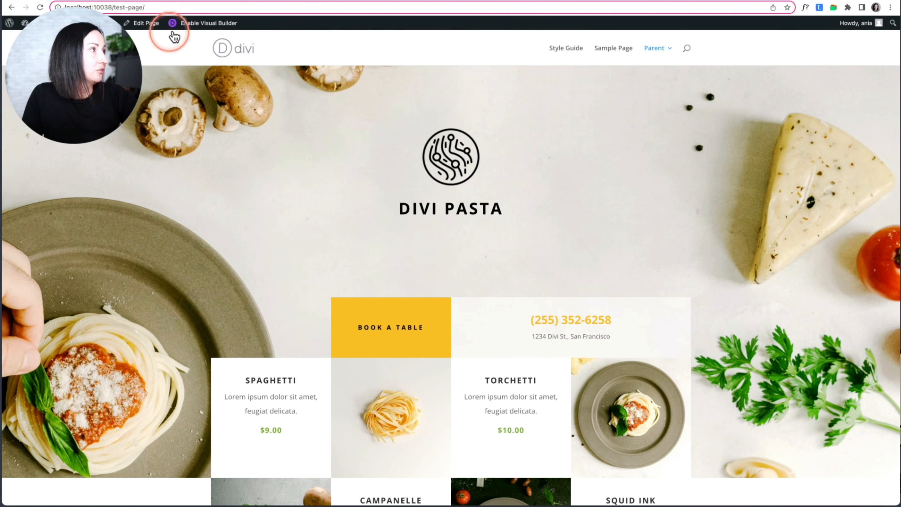
click(199, 30)
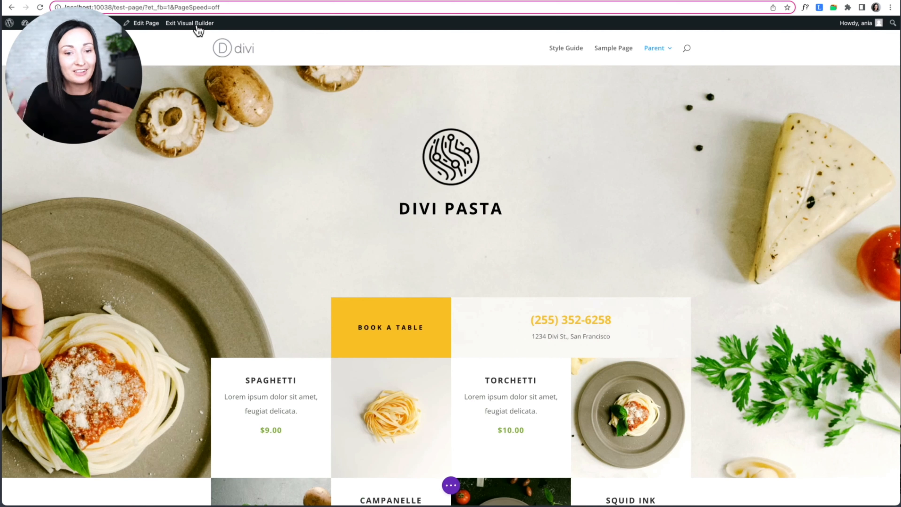
Slightly enlarge the pasta logo image above the Divi Pasta heading by stretching its module's height
click(429, 233)
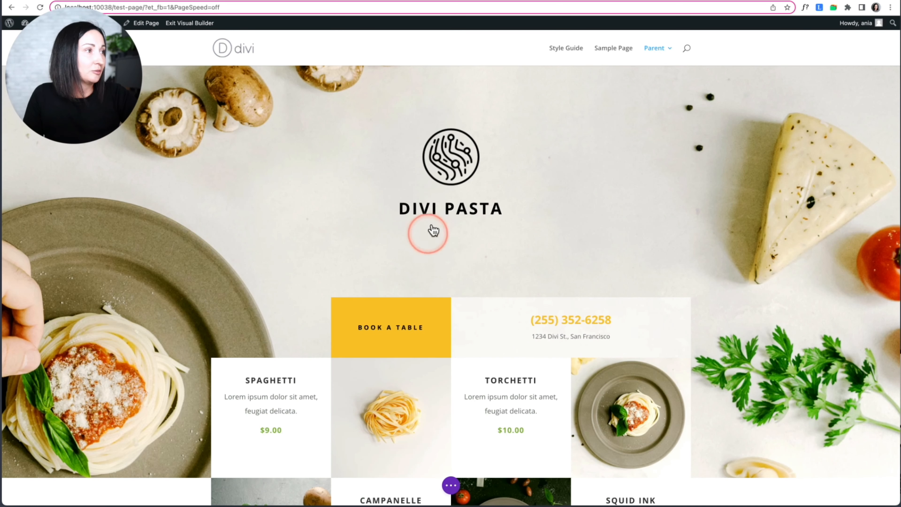
click(466, 169)
click(448, 170)
mouse_move(440, 177)
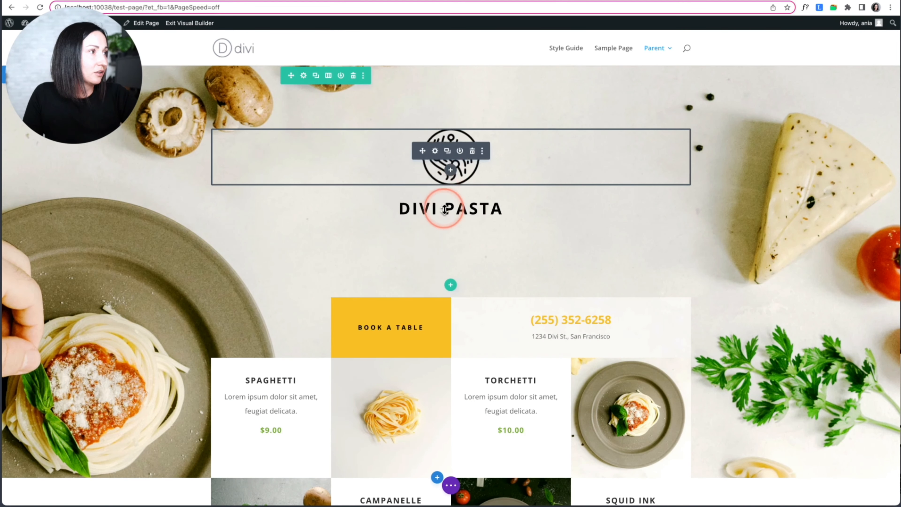
mouse_move(484, 185)
mouse_down()
mouse_move(483, 212)
mouse_move(486, 193)
mouse_up()
mouse_move(458, 168)
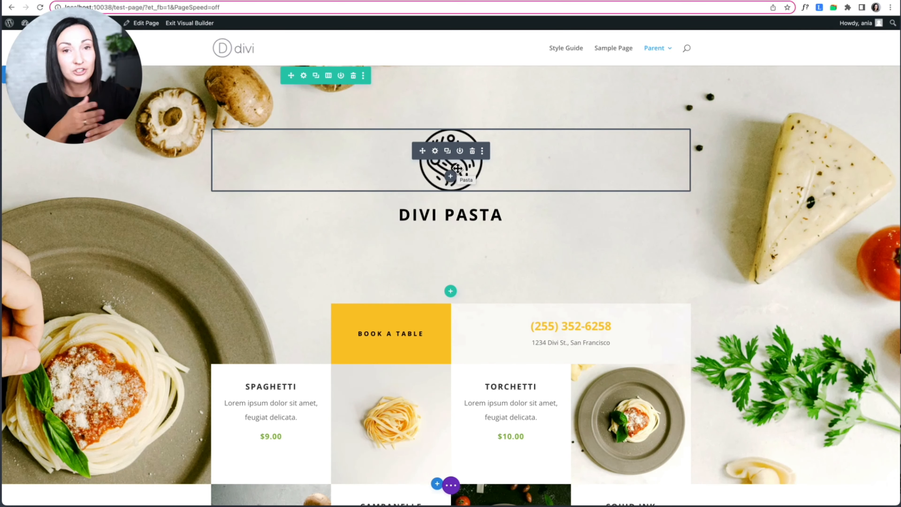
click(470, 171)
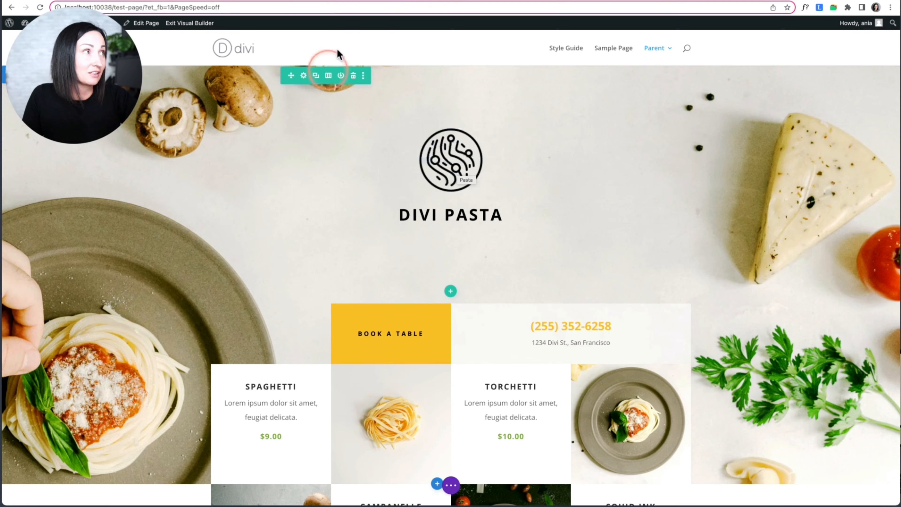
mouse_move(411, 81)
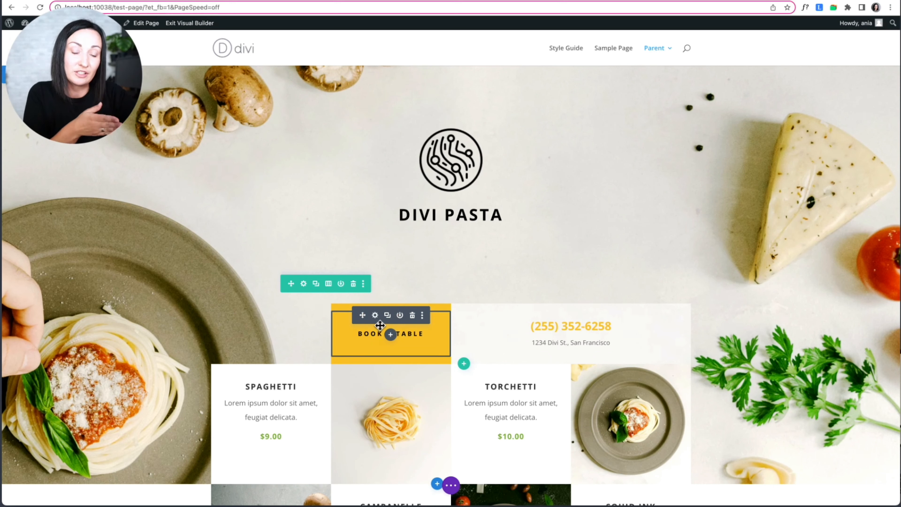
click(433, 249)
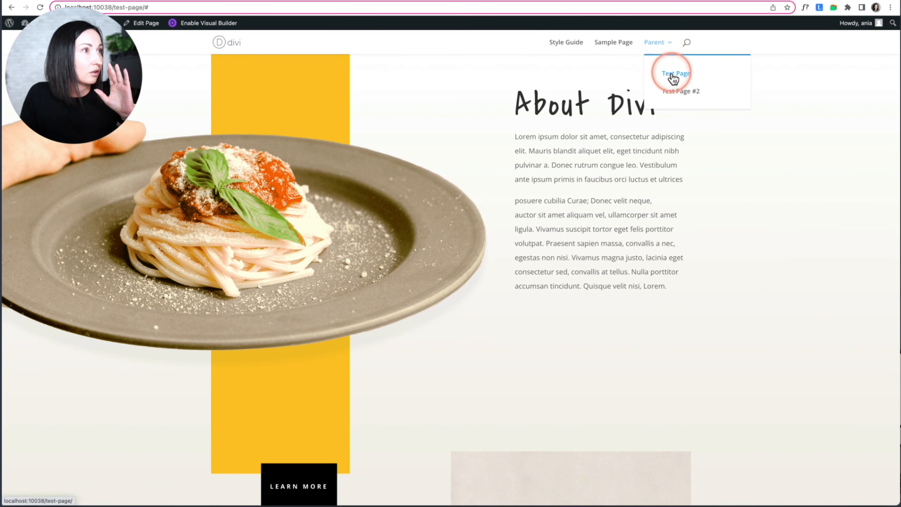
Open the Style Guide page from the site header and launch it in the Visual Builder
click(568, 44)
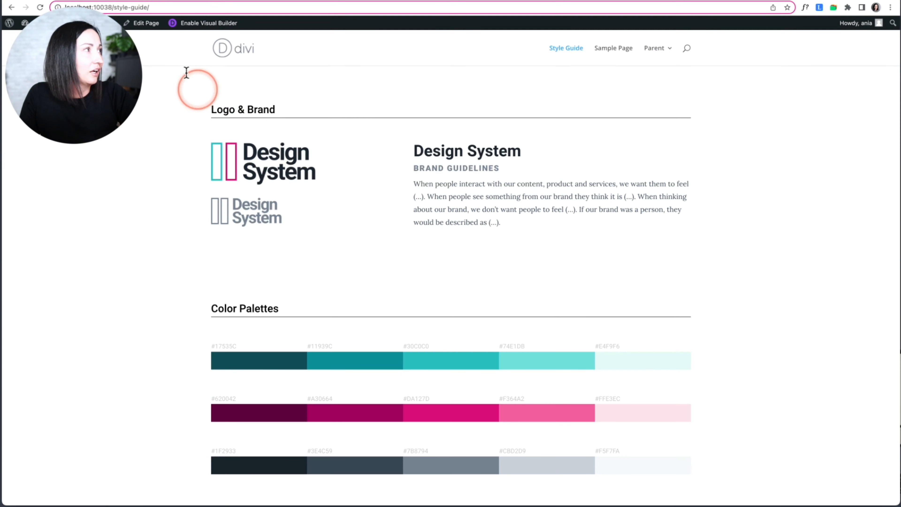
scroll(199, 126, down, 6)
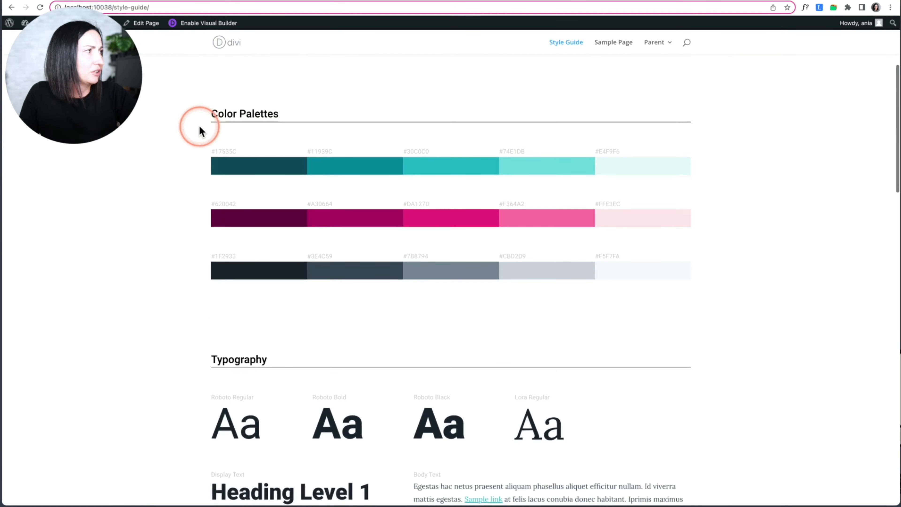
click(202, 29)
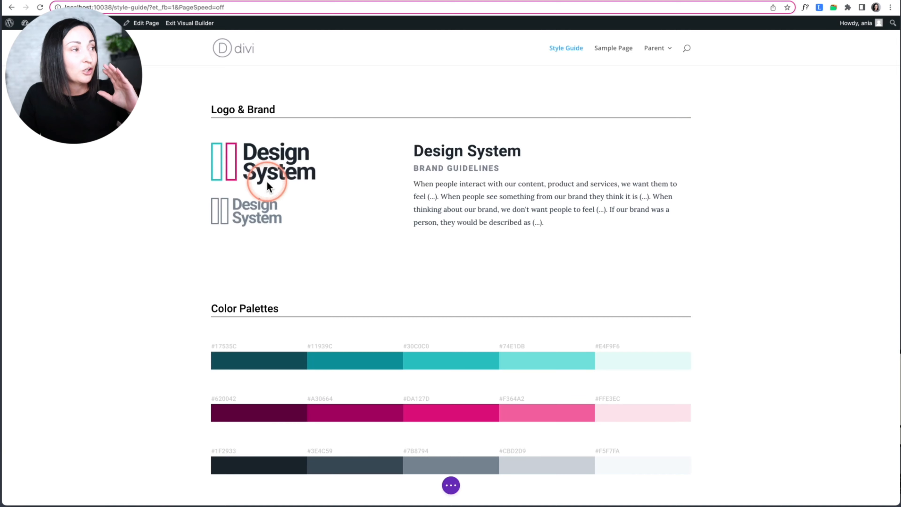
Open the settings of the Display Text module containing the heading levels in the Typography section
scroll(268, 183, down, 3)
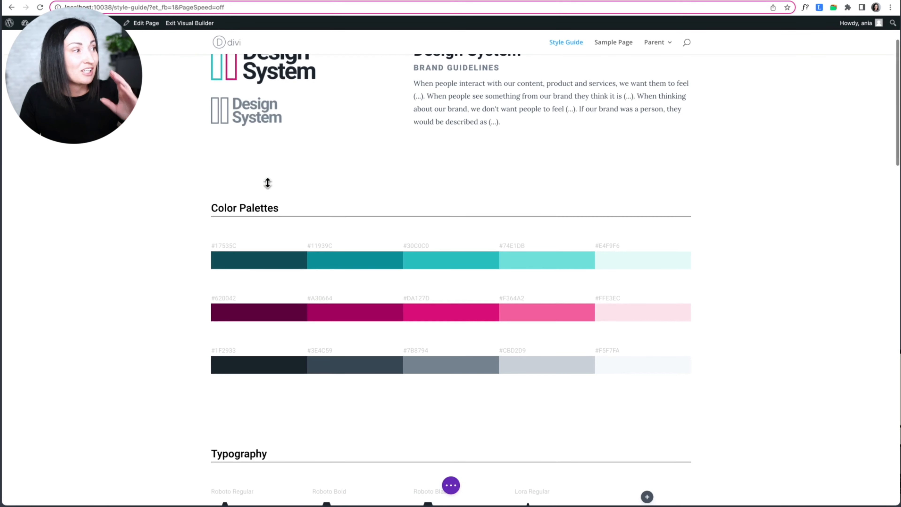
scroll(268, 183, up, 1)
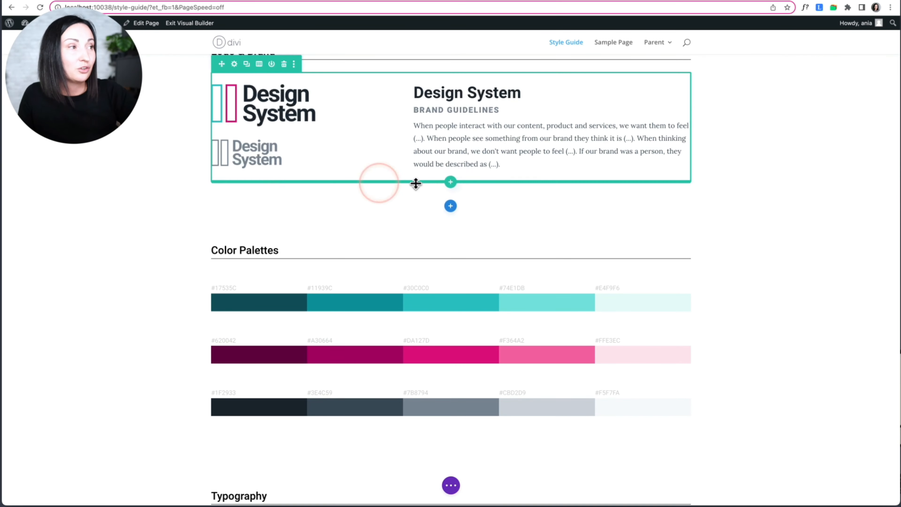
scroll(329, 344, down, 3)
scroll(330, 344, down, 1)
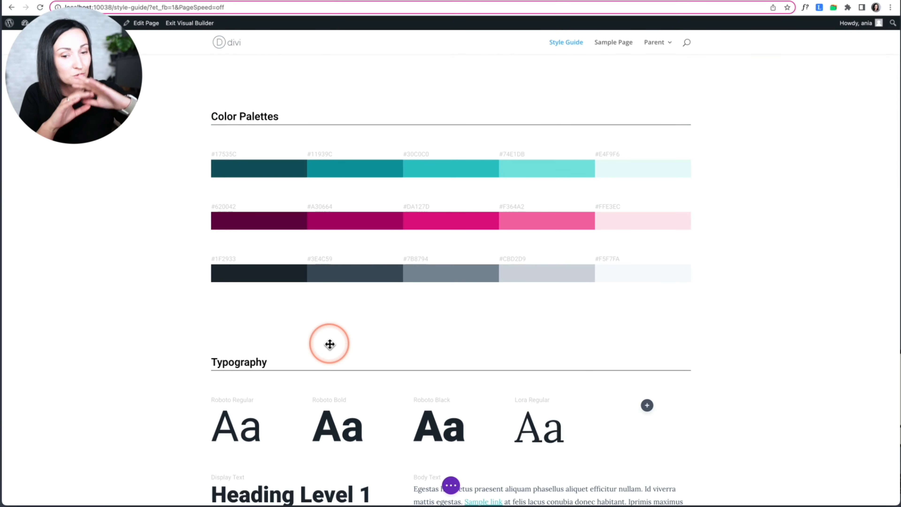
scroll(330, 345, down, 6)
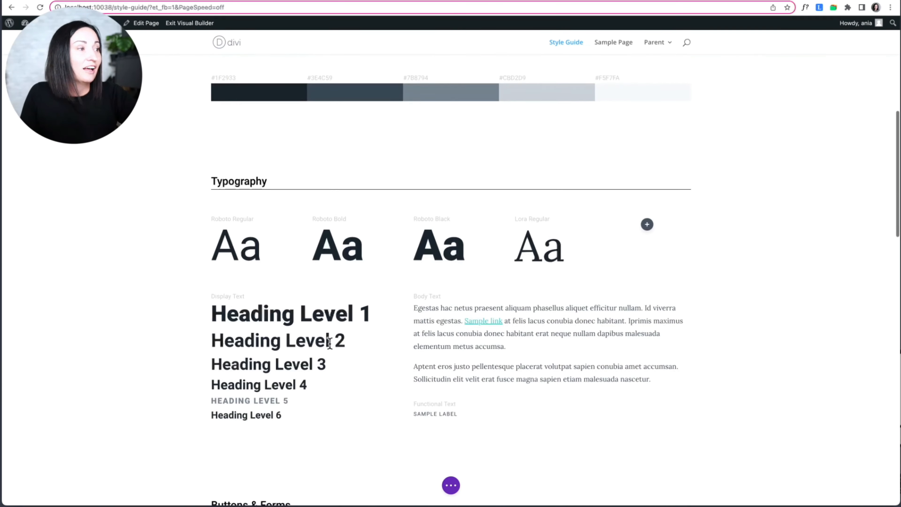
click(297, 311)
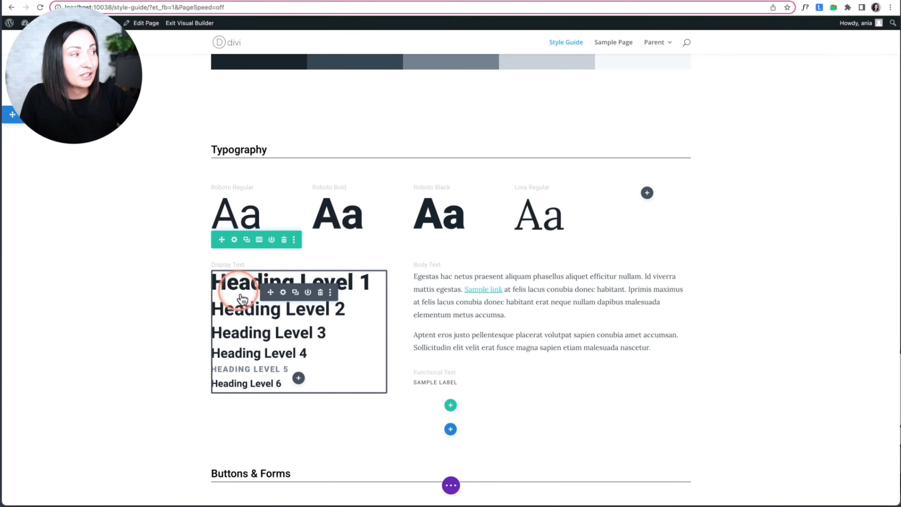
click(283, 293)
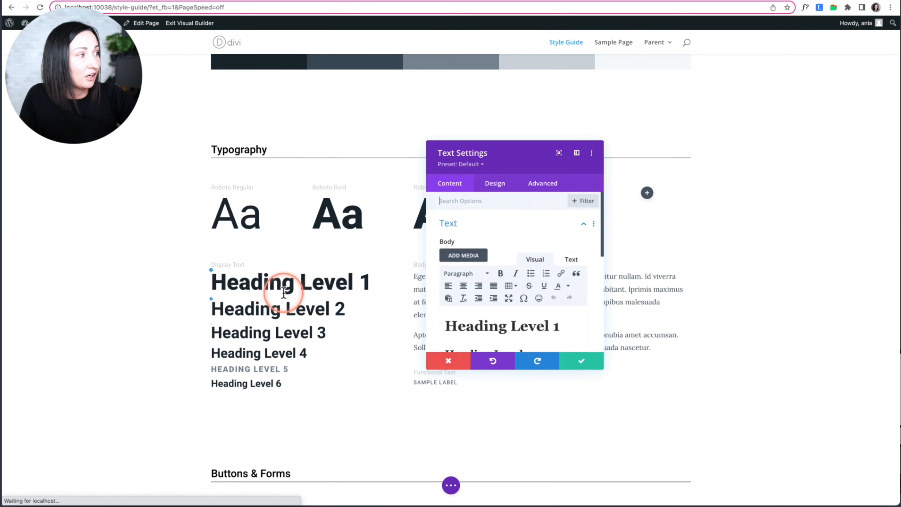
Enlarge and reposition the Text Settings window, and expand its Heading Text design options
drag(607, 367, 679, 438)
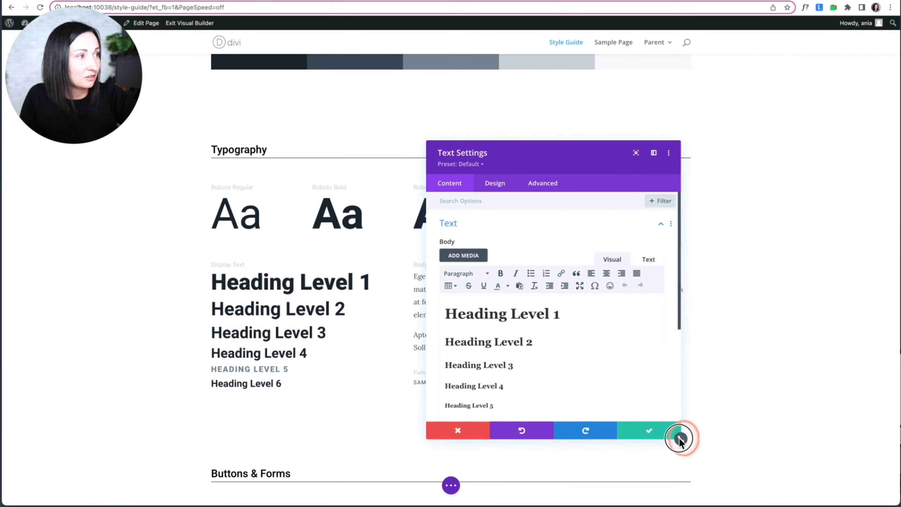
click(497, 182)
drag(516, 154, 472, 90)
click(413, 188)
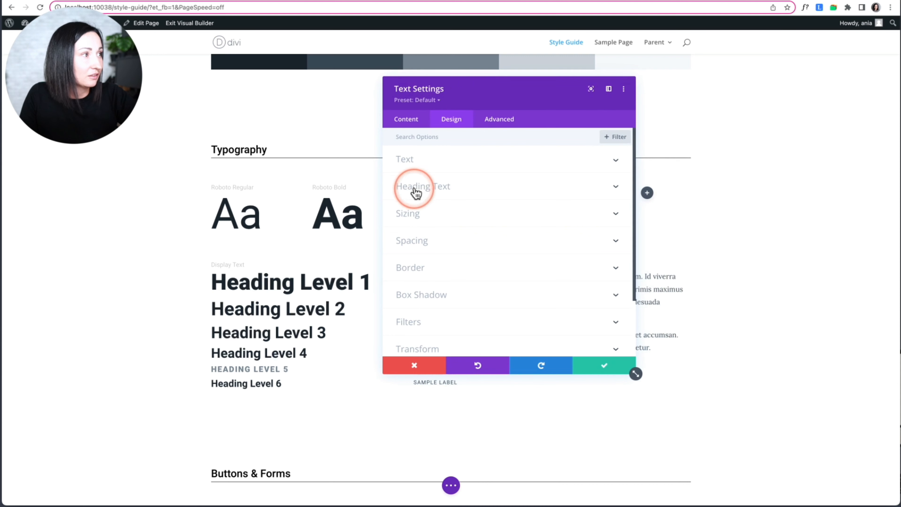
Inspect the Heading 2 design options and compare its text size for tablet and desktop
click(450, 164)
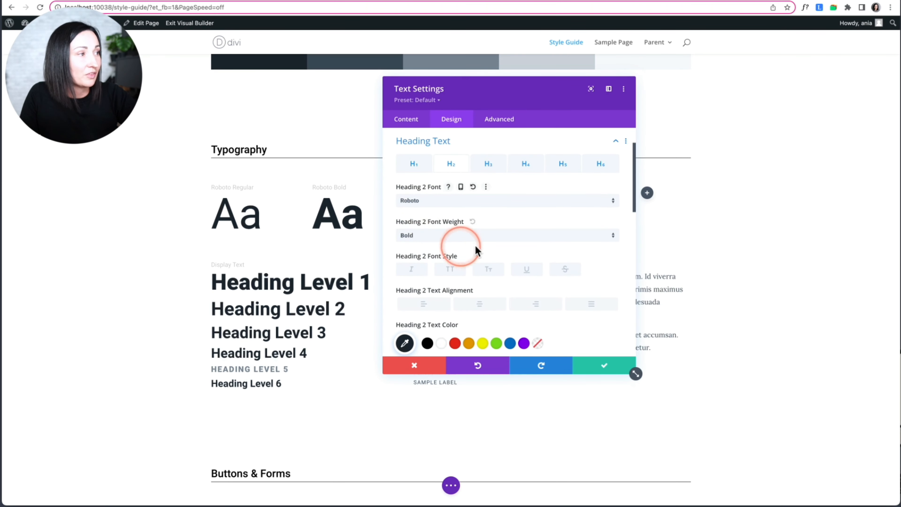
scroll(489, 244, down, 5)
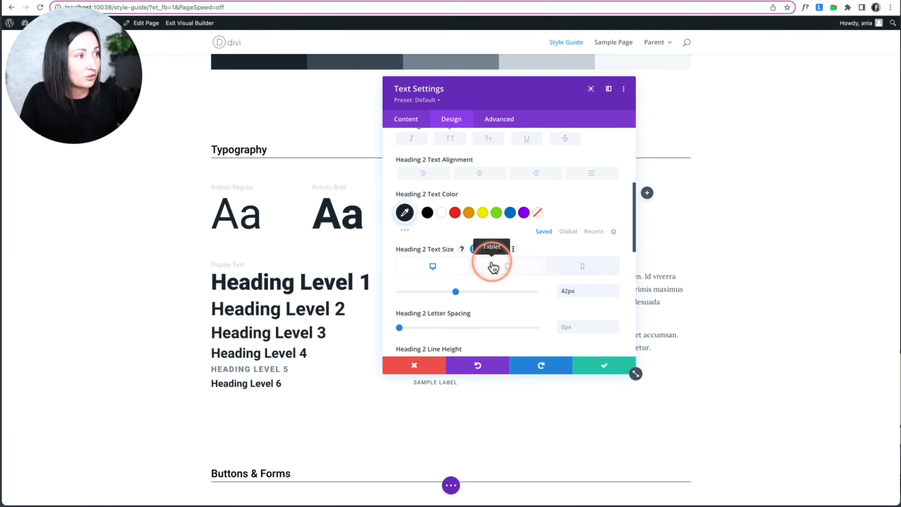
click(494, 266)
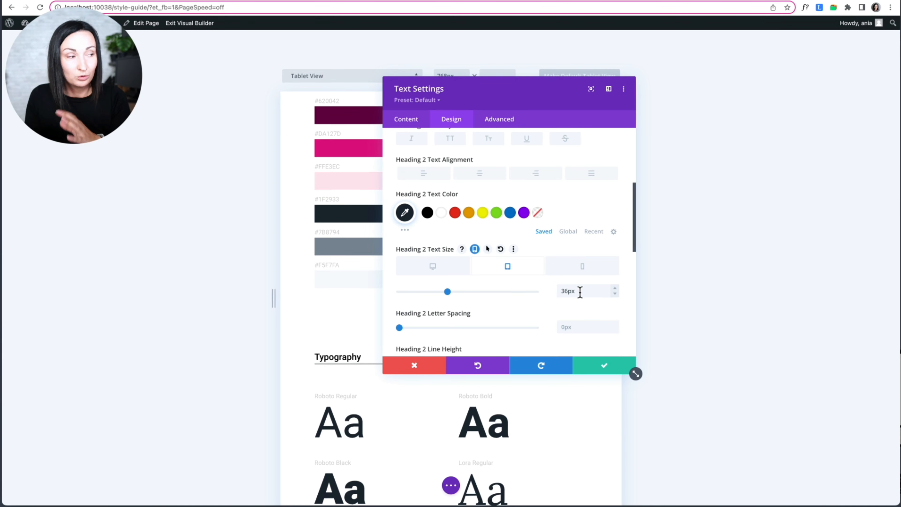
click(442, 273)
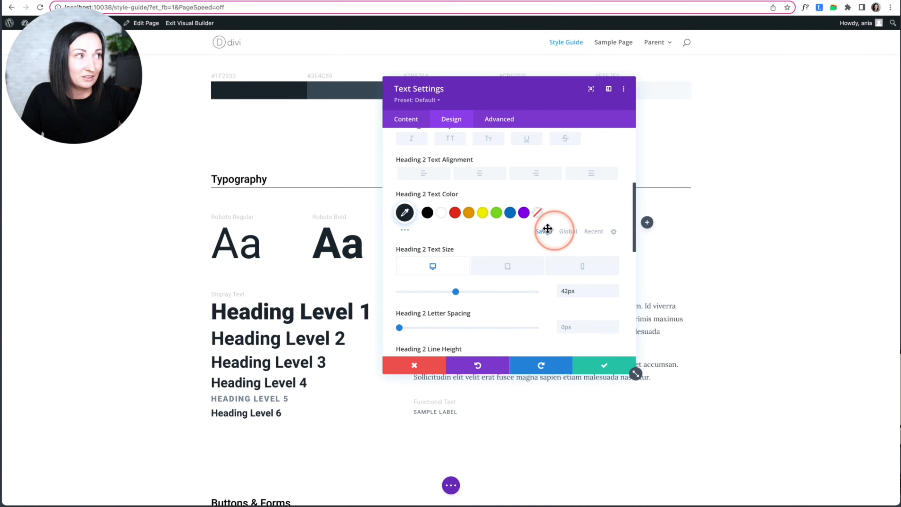
Expand the general Text design options of the Display Text module and review its font and text size settings
scroll(501, 272, up, 5)
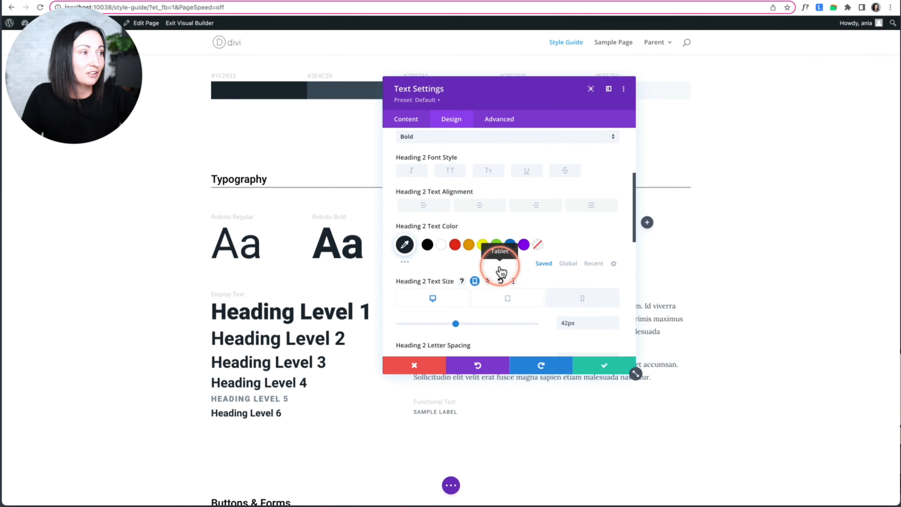
click(447, 168)
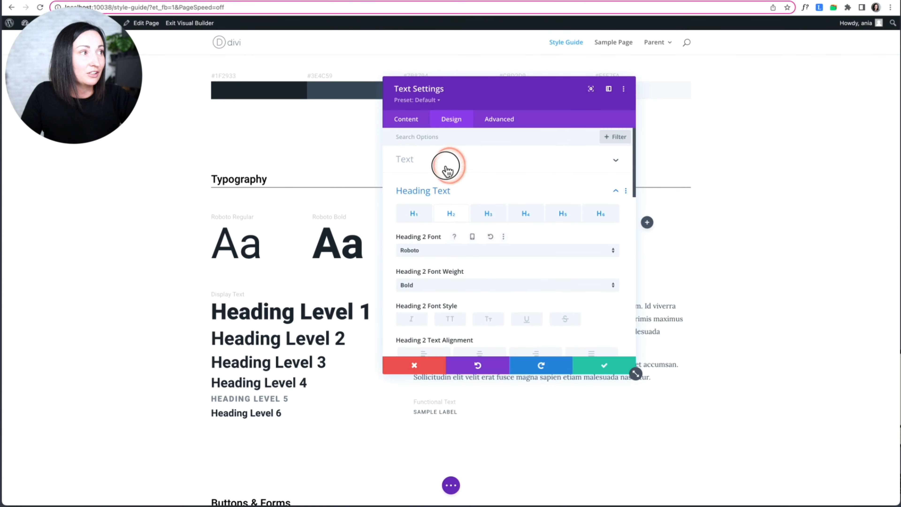
scroll(469, 242, down, 3)
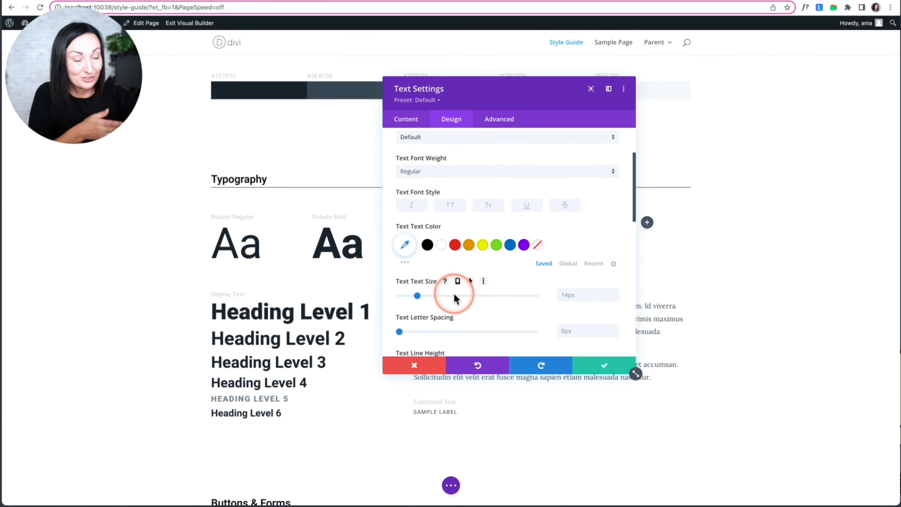
scroll(454, 298, up, 3)
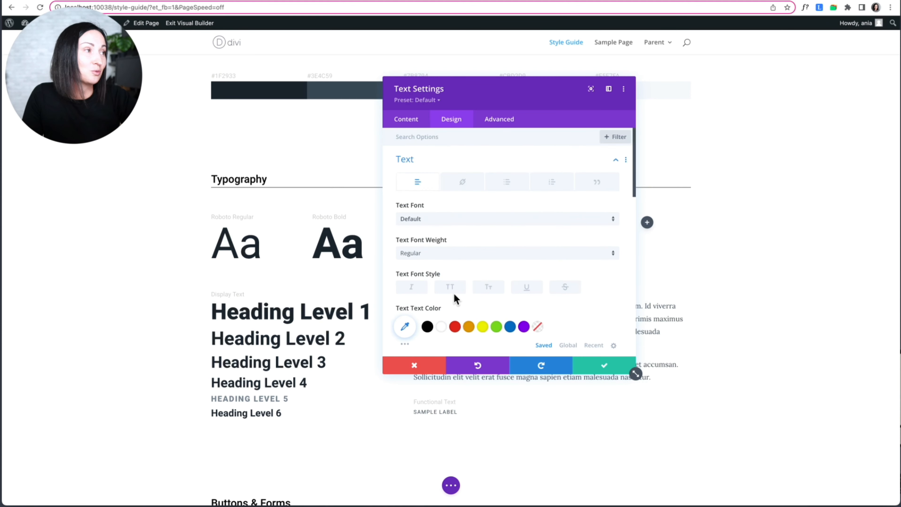
Assign the heading module's current styles to the Text Default Preset and accept the site-wide change
click(393, 102)
mouse_move(425, 129)
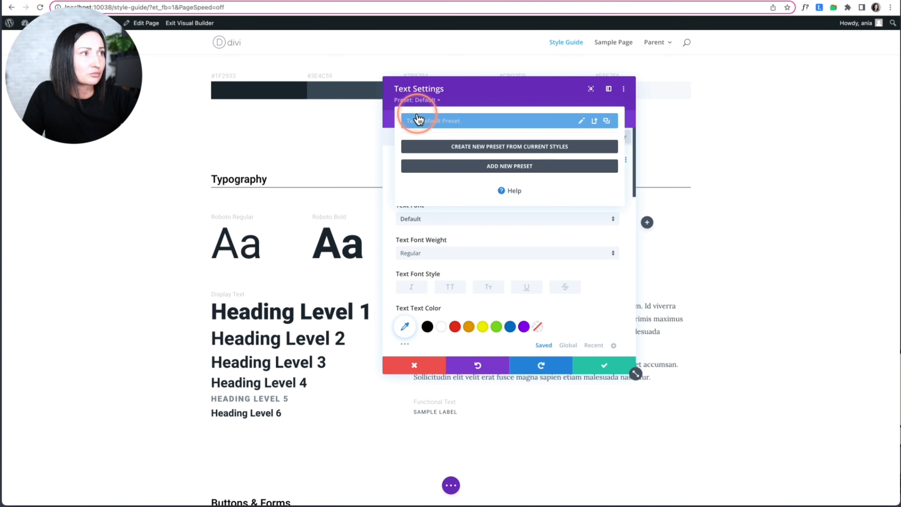
click(594, 123)
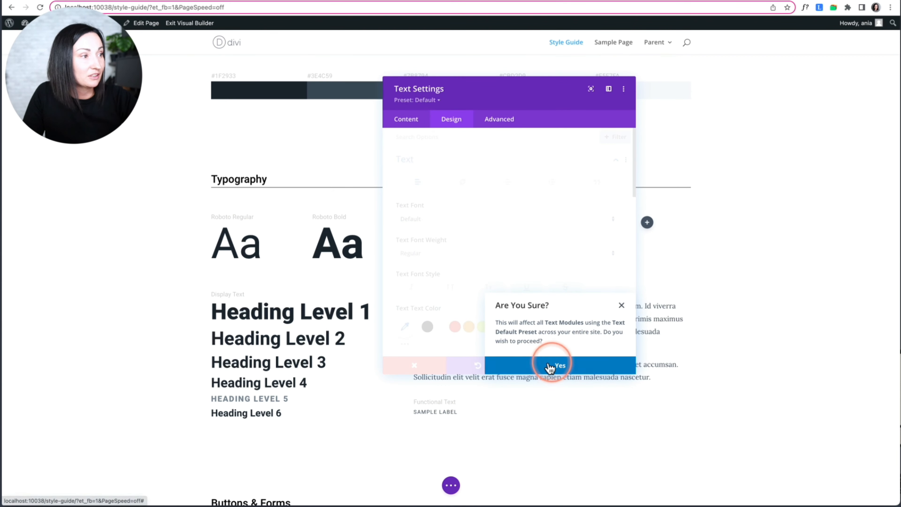
click(563, 368)
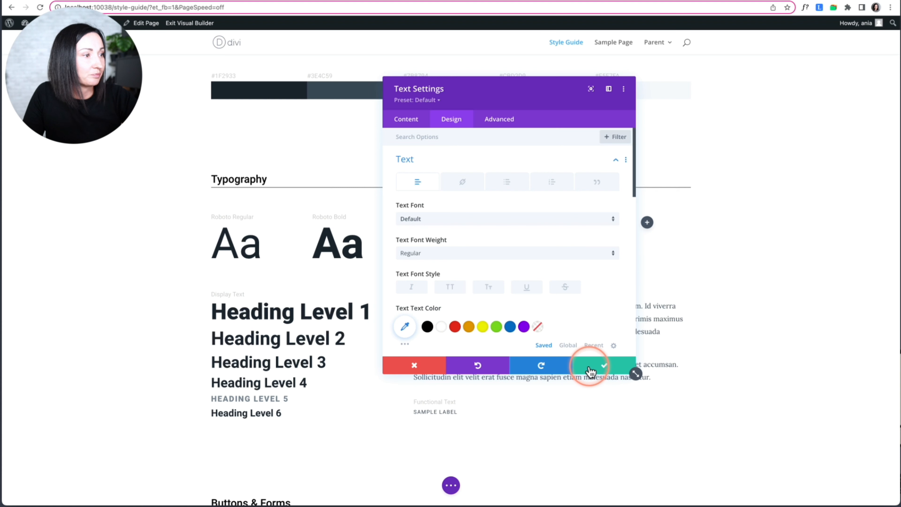
Save the Text module's settings and return the page preview from tablet to desktop view
key(super+minus)
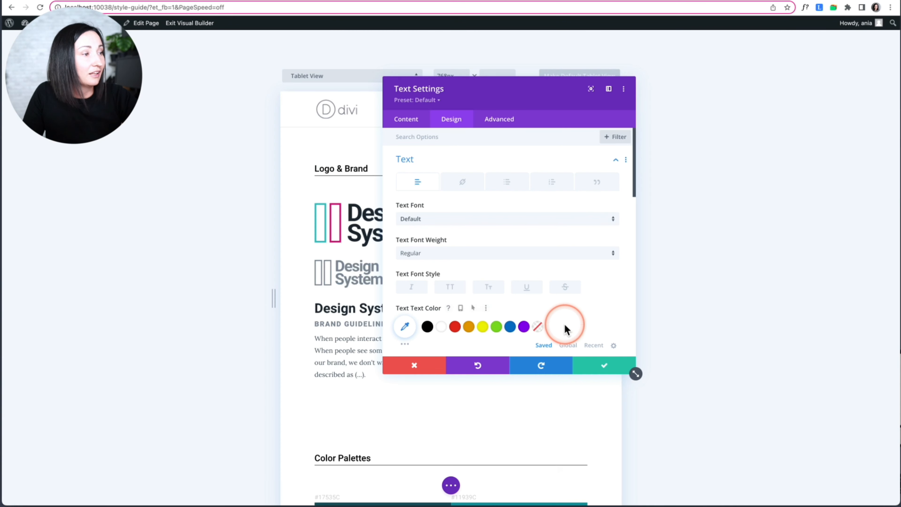
scroll(567, 330, down, 1)
click(613, 363)
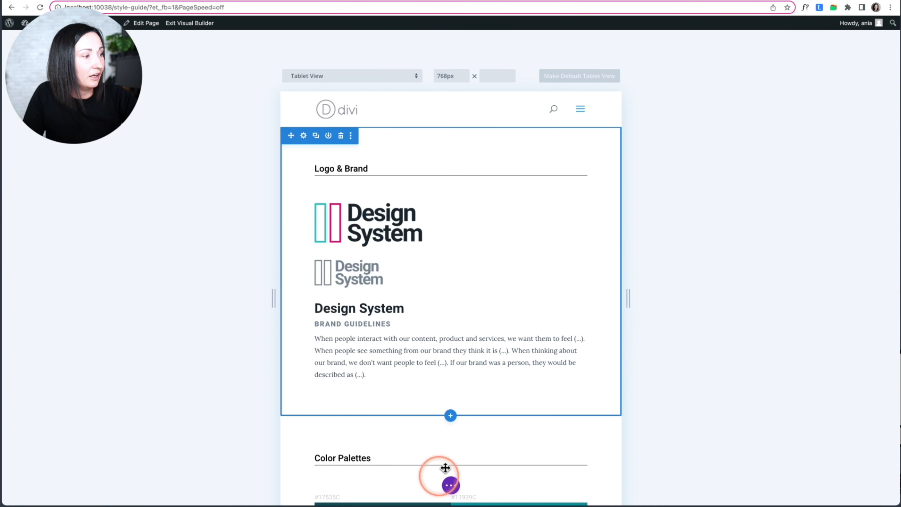
click(450, 485)
click(74, 485)
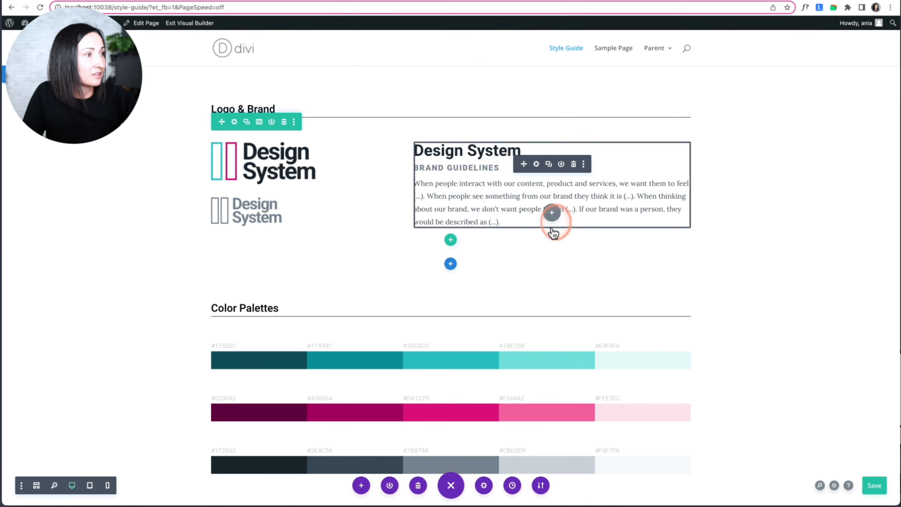
Insert a new Text module below the Brand Guidelines paragraph in the Logo & Brand section
click(552, 212)
text(text)
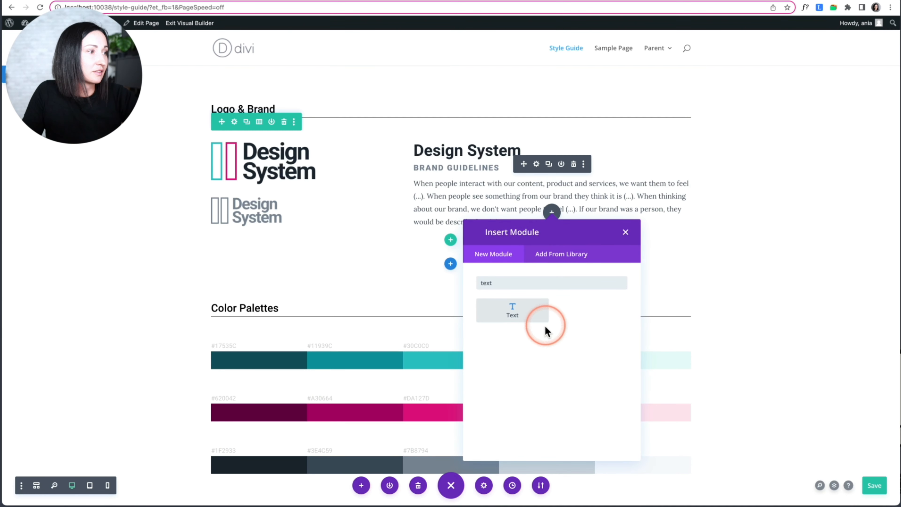
click(533, 317)
click(459, 253)
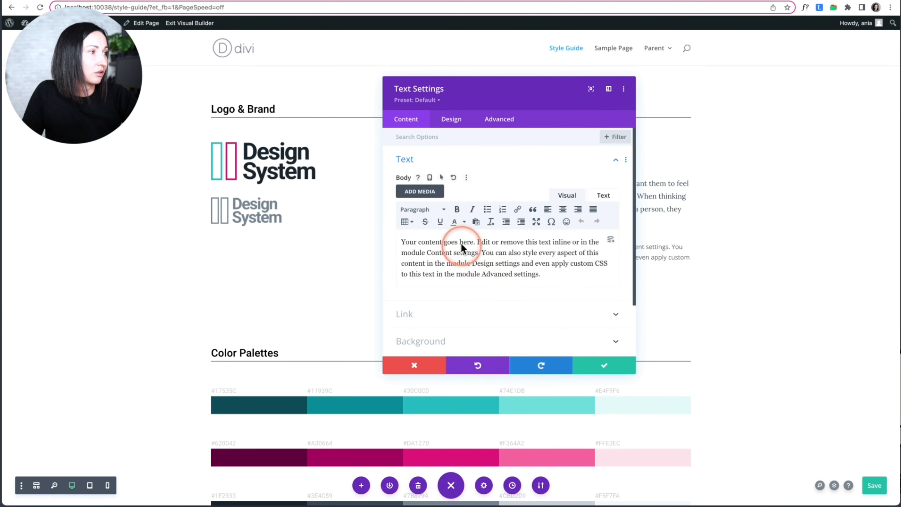
Move the new module's settings window off the text, check its available presets, and close the settings
drag(533, 95, 314, 98)
click(193, 111)
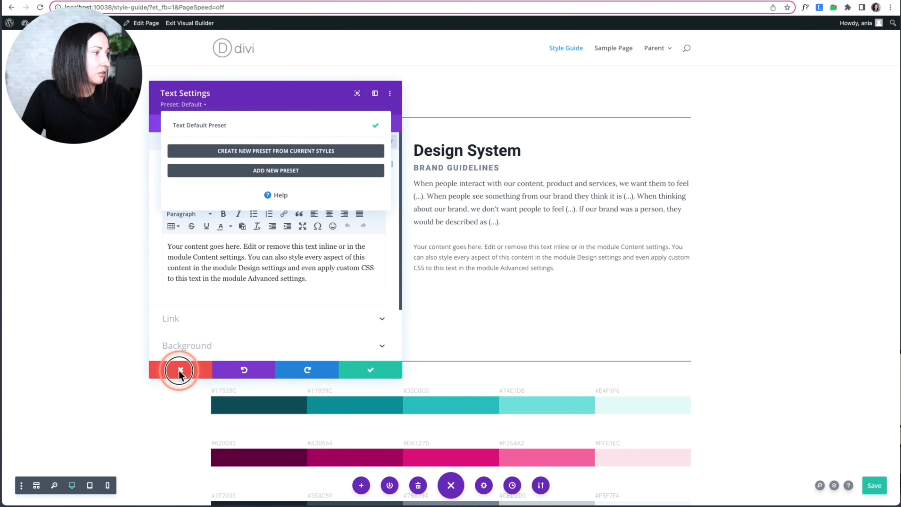
click(179, 372)
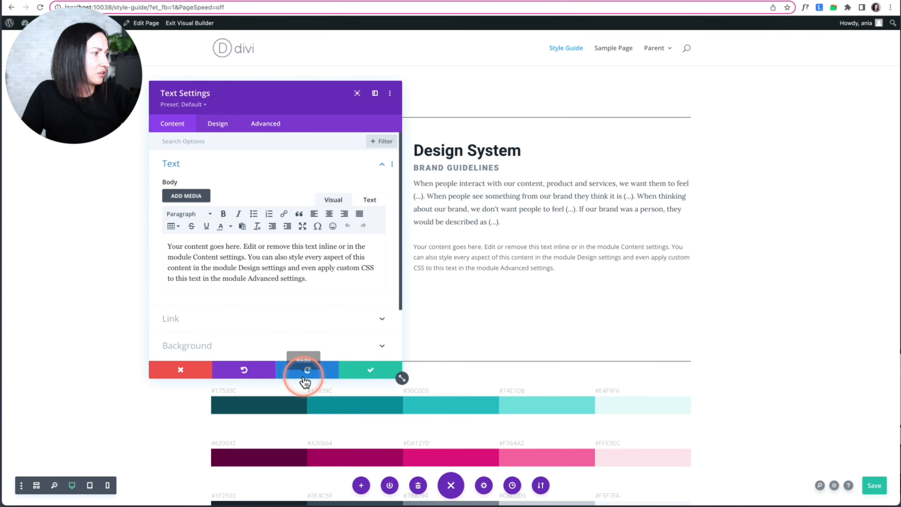
click(179, 370)
Apply the styles of the heading levels module in the Typography section to its active preset and accept the site-wide change
scroll(302, 372, down, 3)
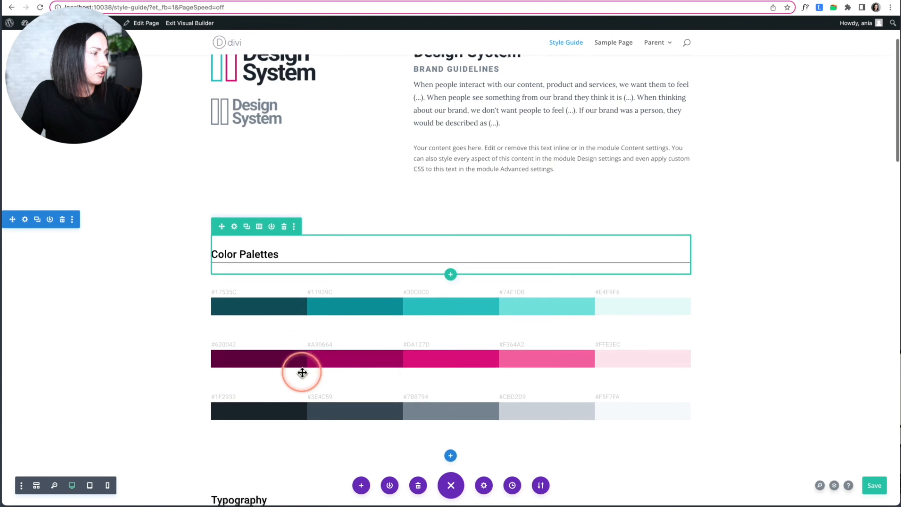
scroll(302, 373, down, 10)
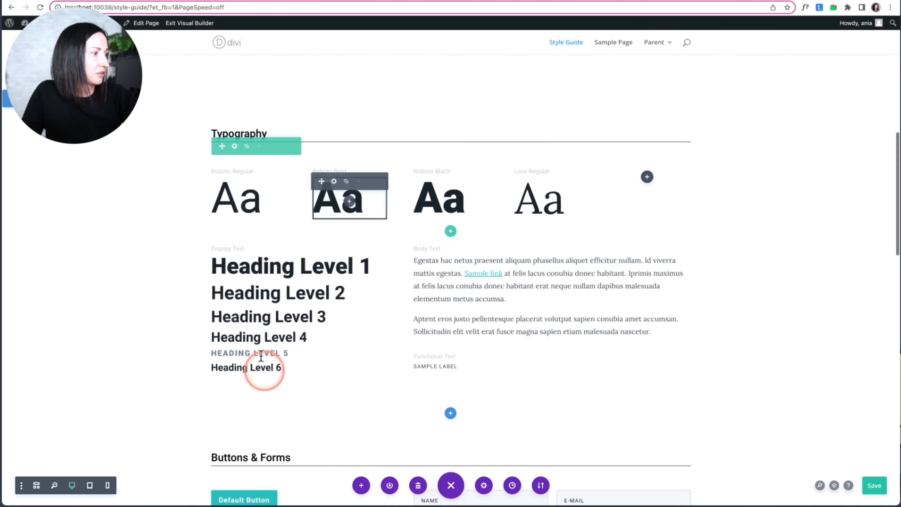
right_click(288, 278)
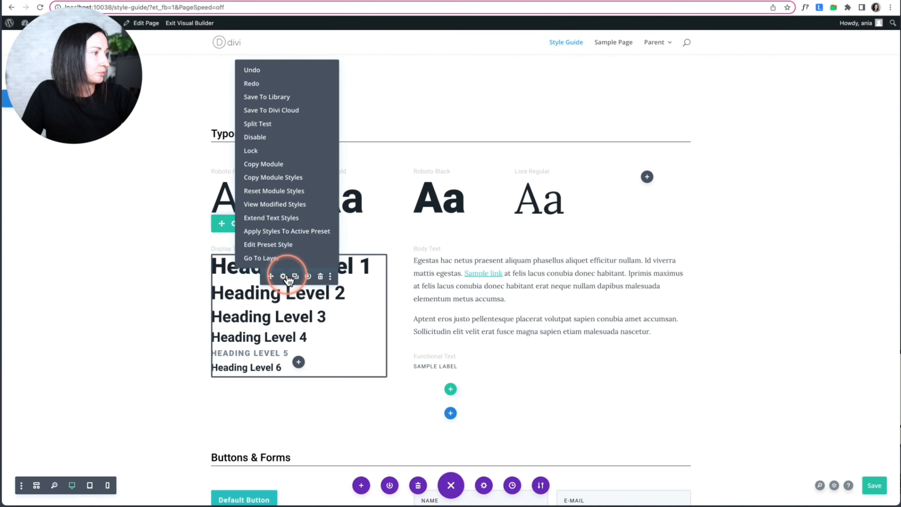
click(283, 231)
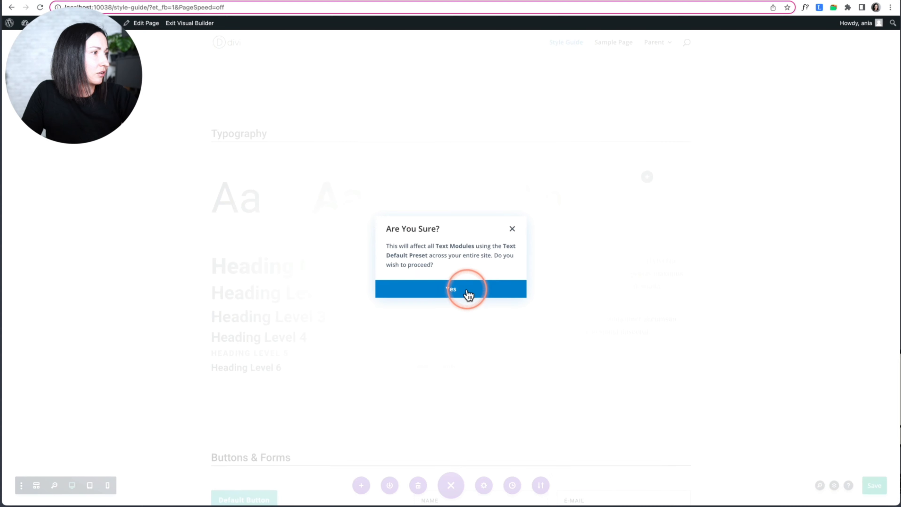
click(436, 296)
Check which preset the heading levels module uses in its Text Settings, and close the settings
scroll(460, 288, up, 3)
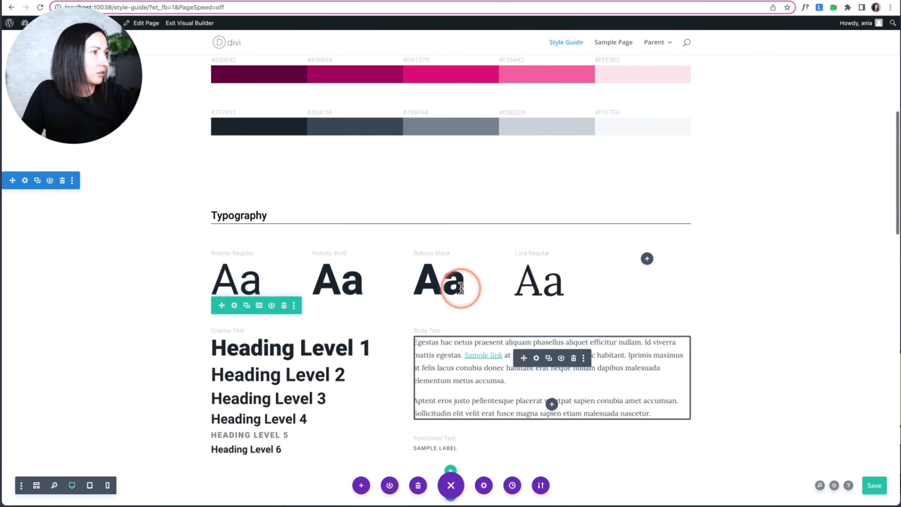
scroll(460, 288, down, 3)
click(279, 254)
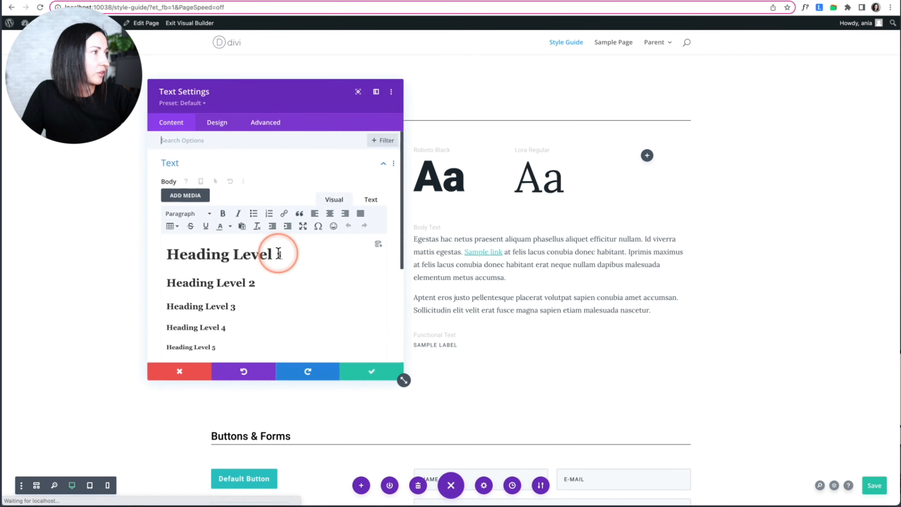
click(190, 104)
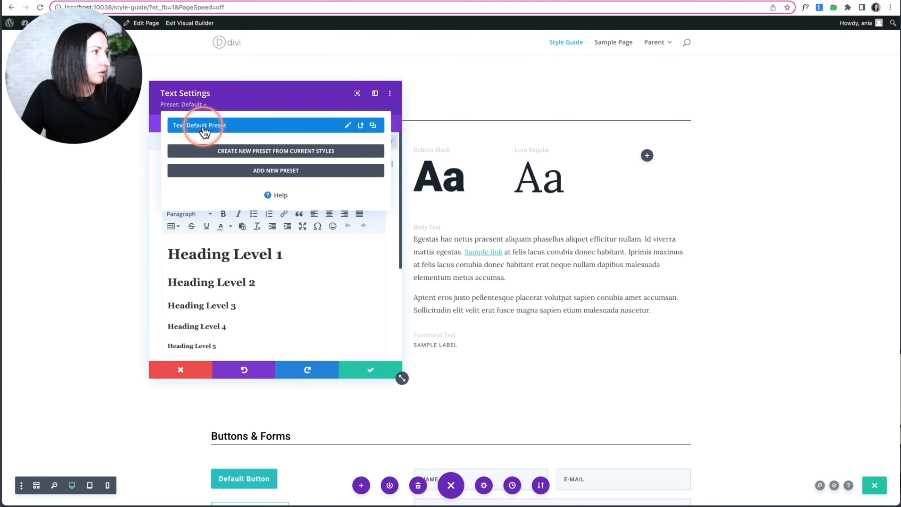
click(508, 318)
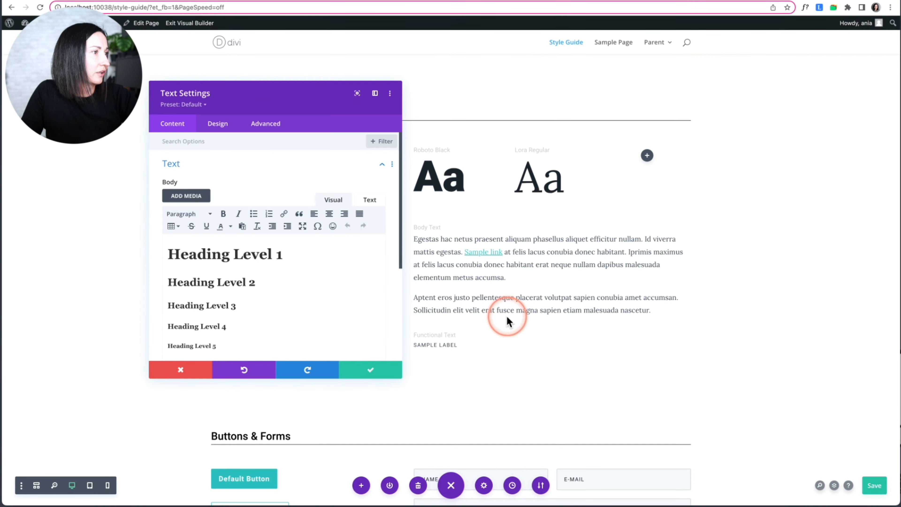
click(391, 362)
Insert another Text module directly below the Brand Guidelines paragraph and select the Text Default Preset for it
scroll(457, 340, up, 10)
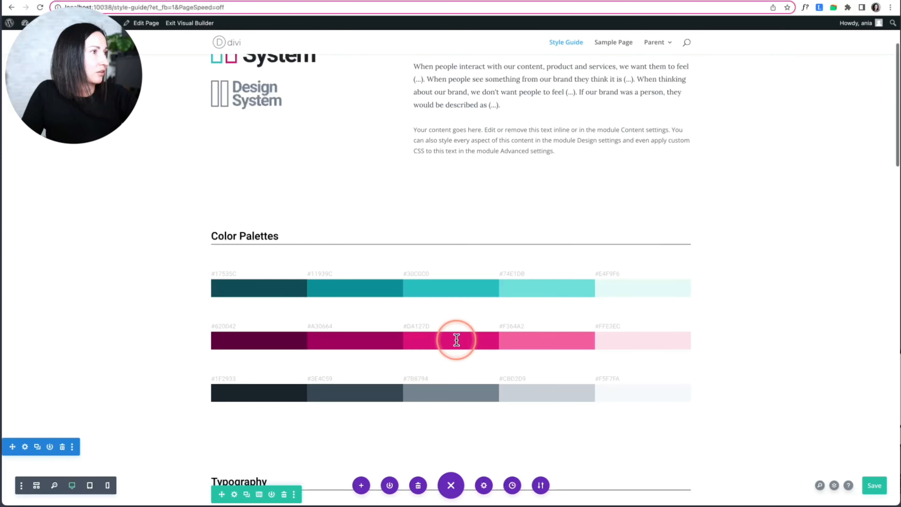
scroll(511, 248, up, 3)
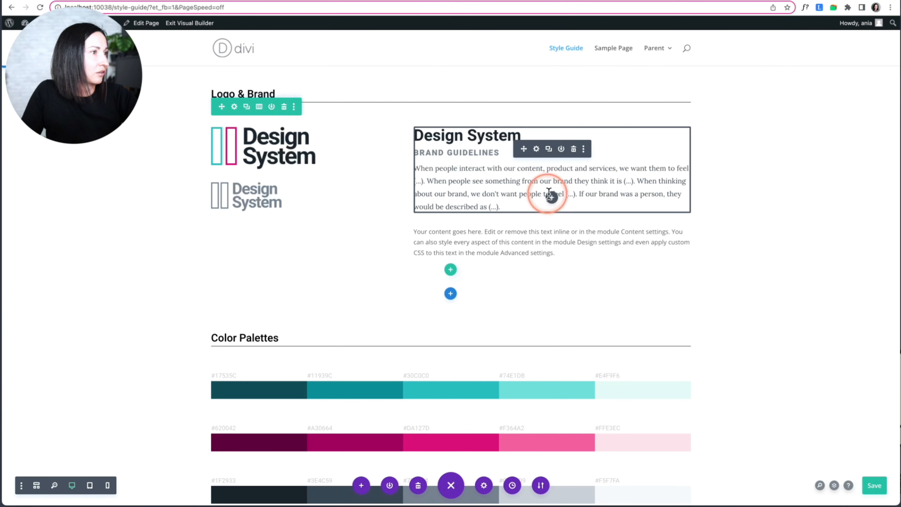
click(551, 196)
text(text)
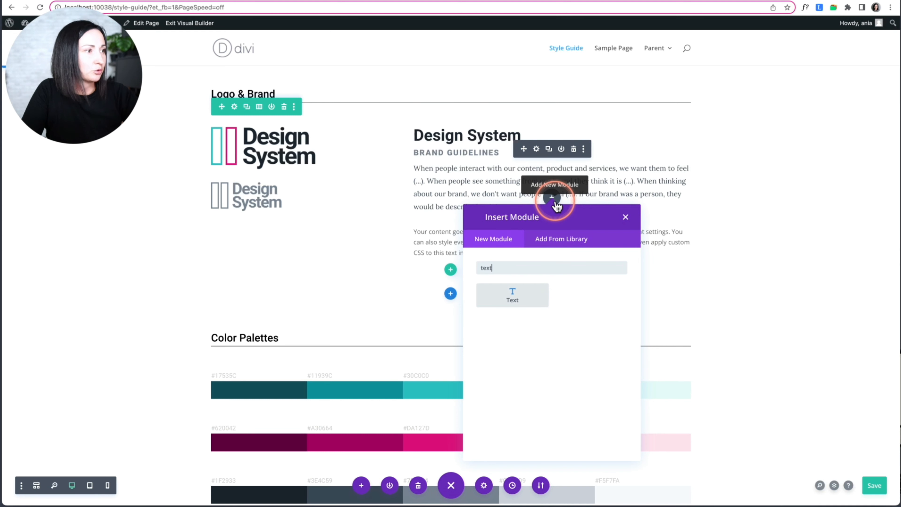
click(511, 294)
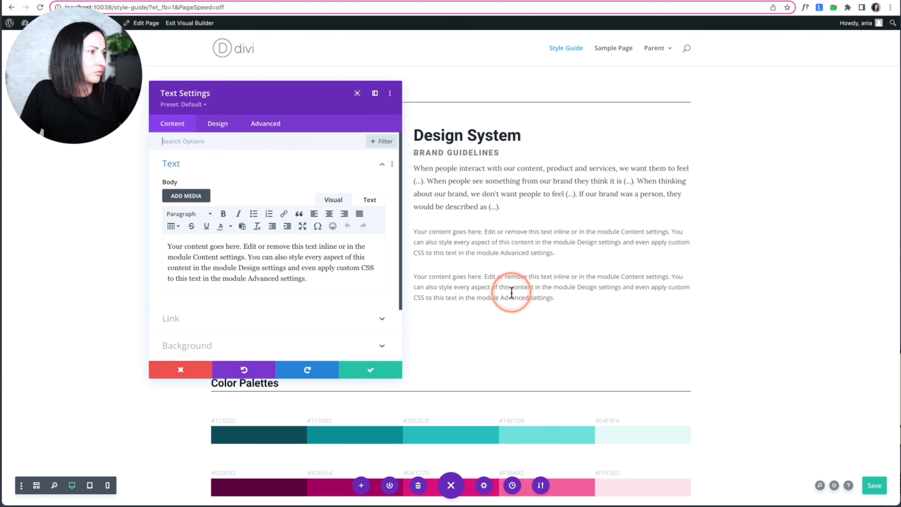
click(197, 105)
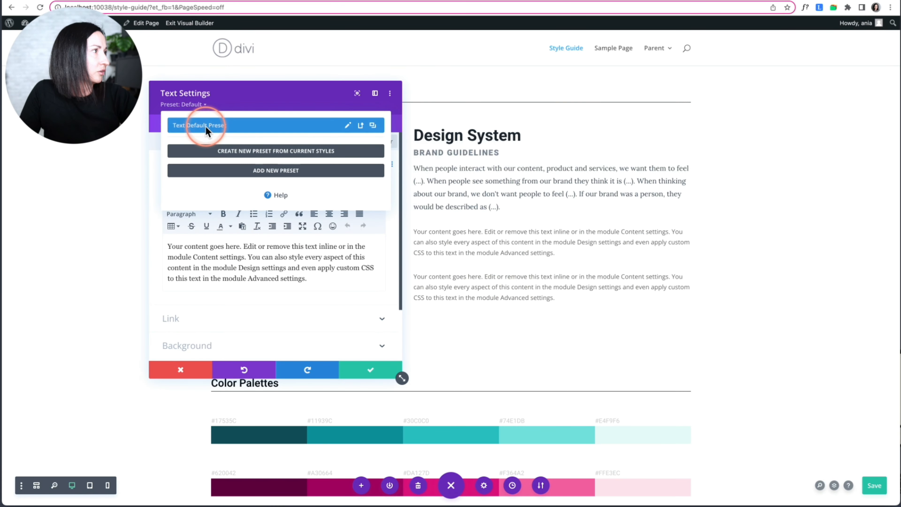
click(206, 128)
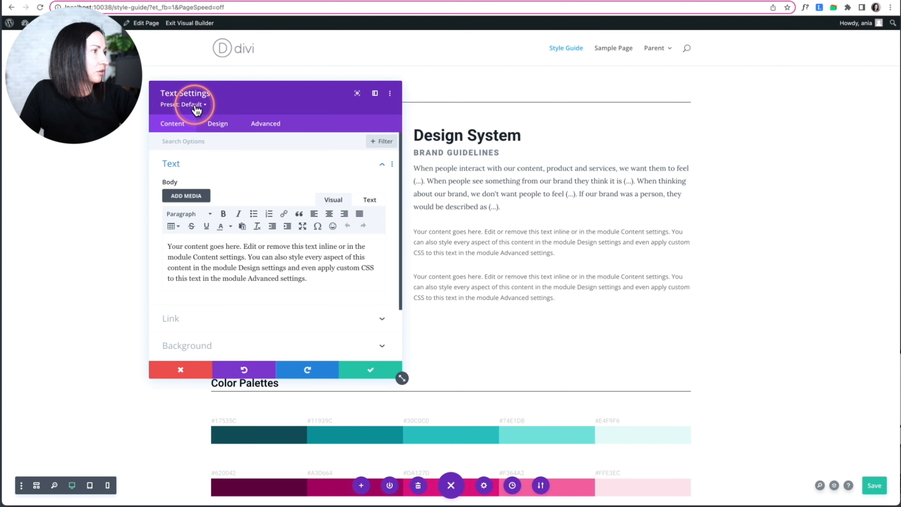
Split "Your content goes here." into its own paragraph in the new module and format it as Heading 4
scroll(484, 273, down, 10)
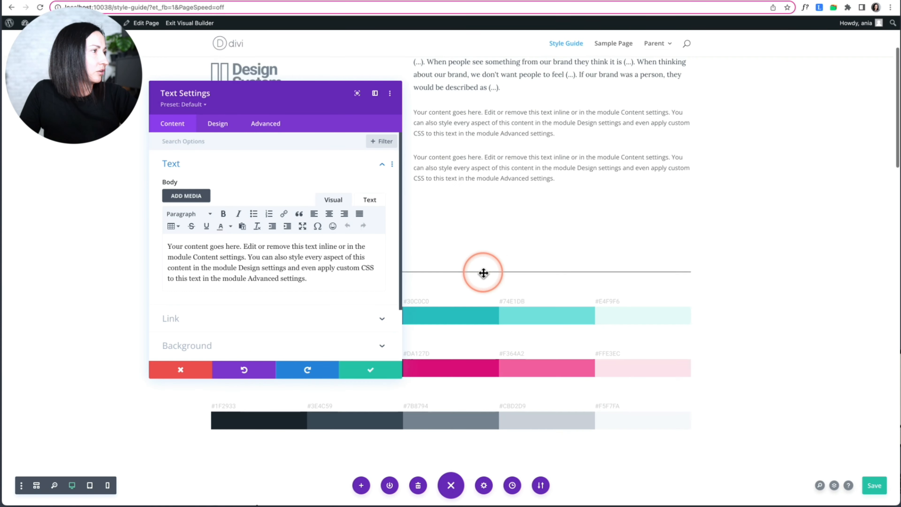
scroll(484, 272, down, 3)
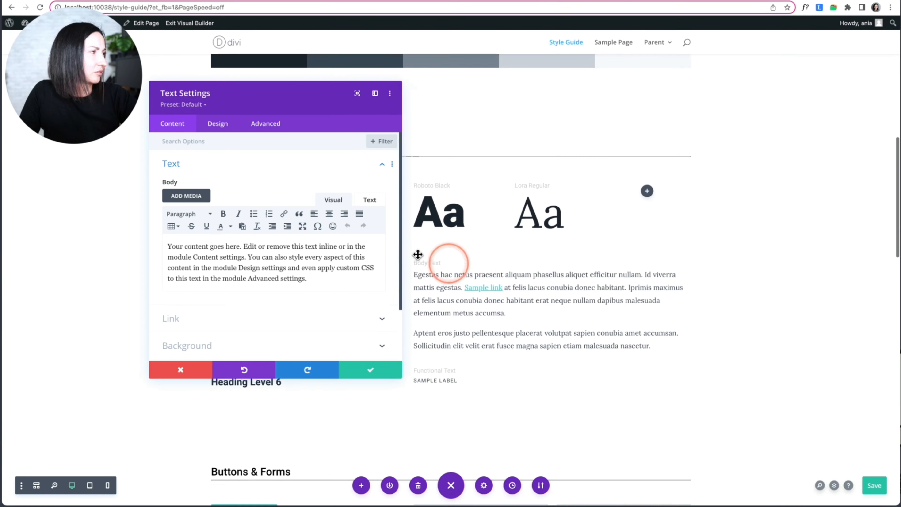
click(243, 246)
key(Return)
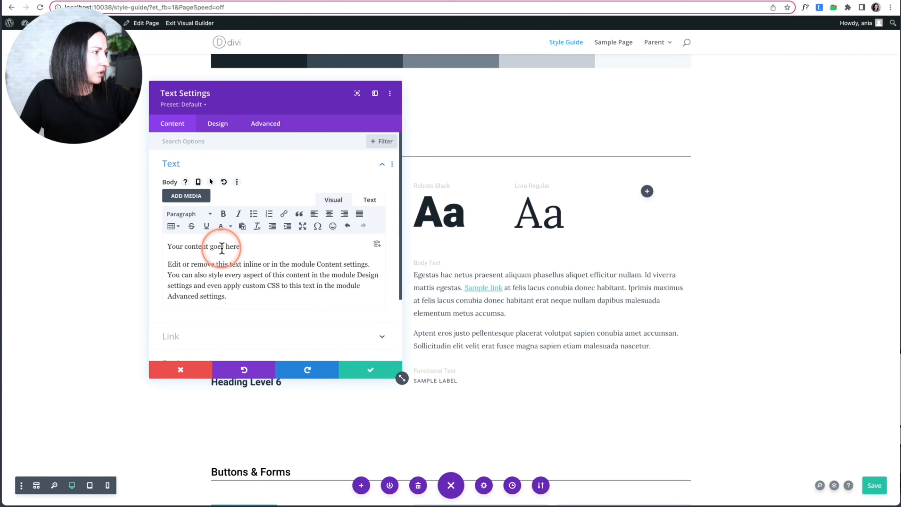
click(188, 214)
click(213, 298)
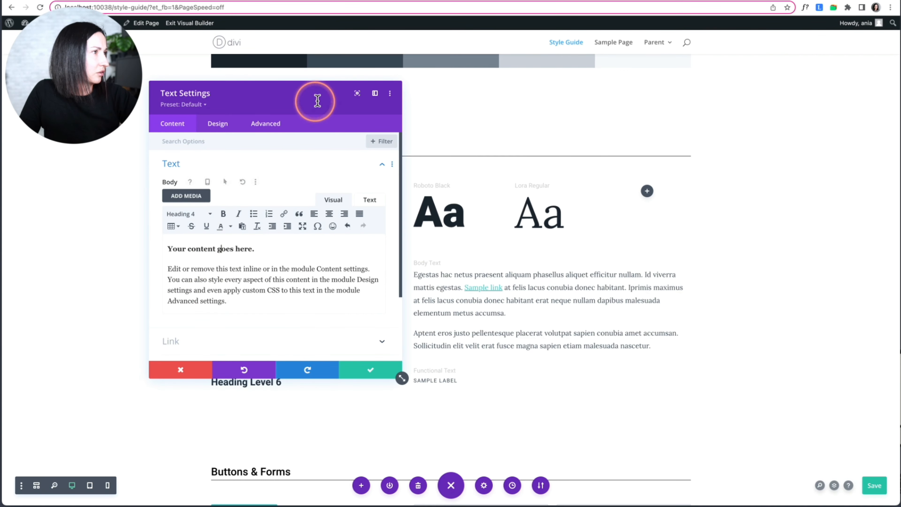
Move the Text Settings window clear of the page content and compare the new Heading 4 with the style guide's headings
scroll(557, 157, up, 5)
scroll(557, 159, up, 5)
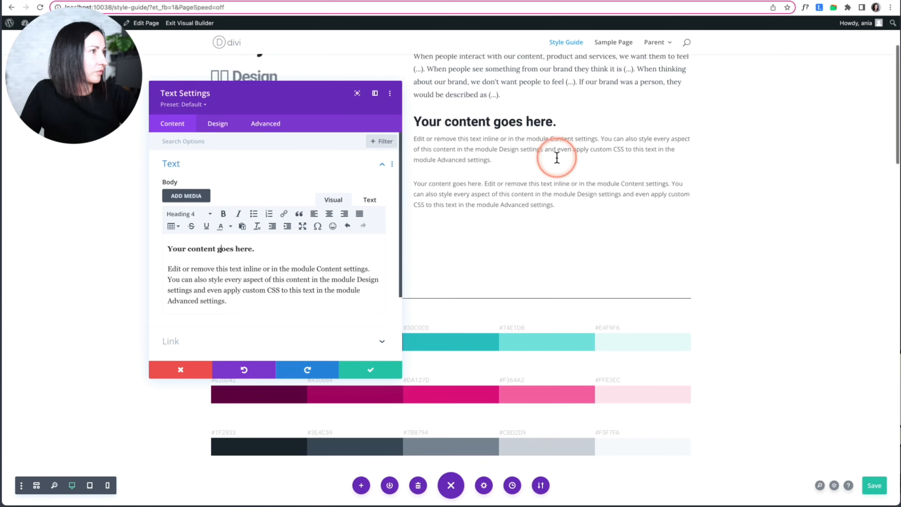
drag(277, 91, 688, 111)
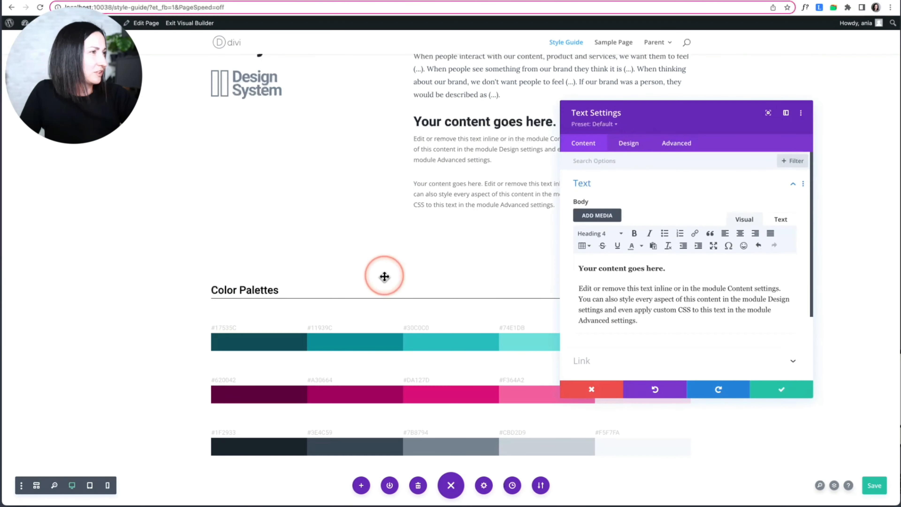
scroll(384, 275, down, 8)
scroll(439, 343, up, 10)
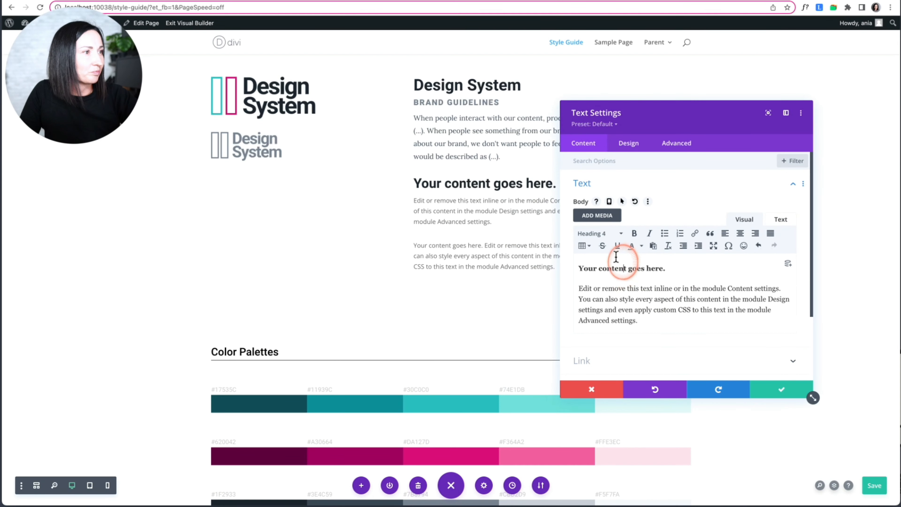
Try Heading 5 and Heading 2 on the "Your content goes here." line and set it to Heading 1
click(607, 235)
click(611, 331)
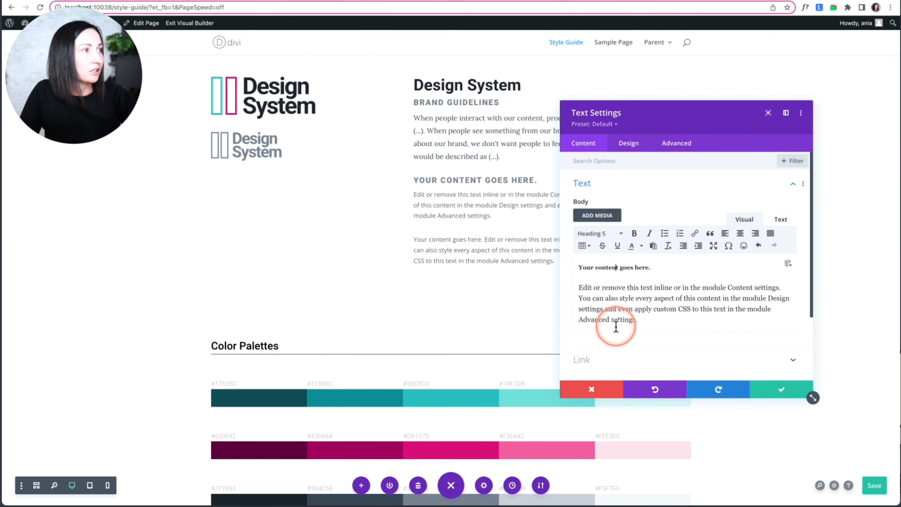
click(599, 233)
click(608, 288)
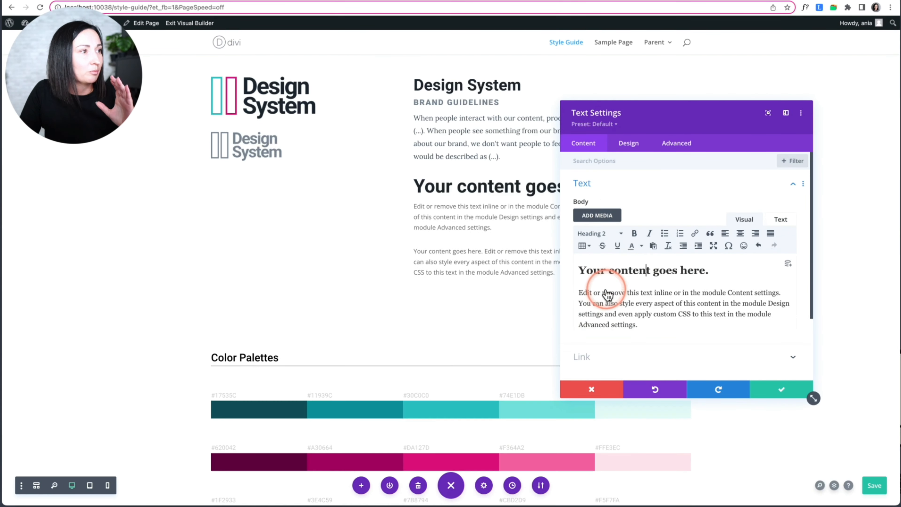
click(599, 233)
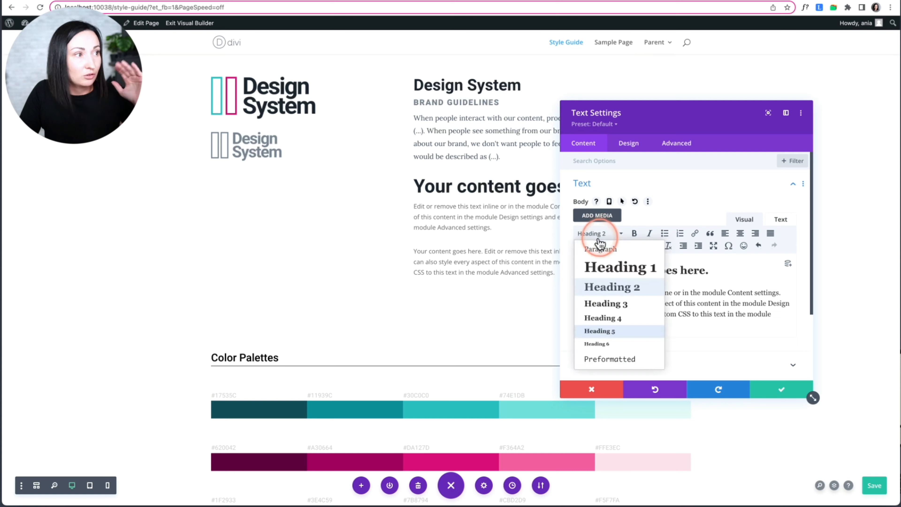
click(603, 277)
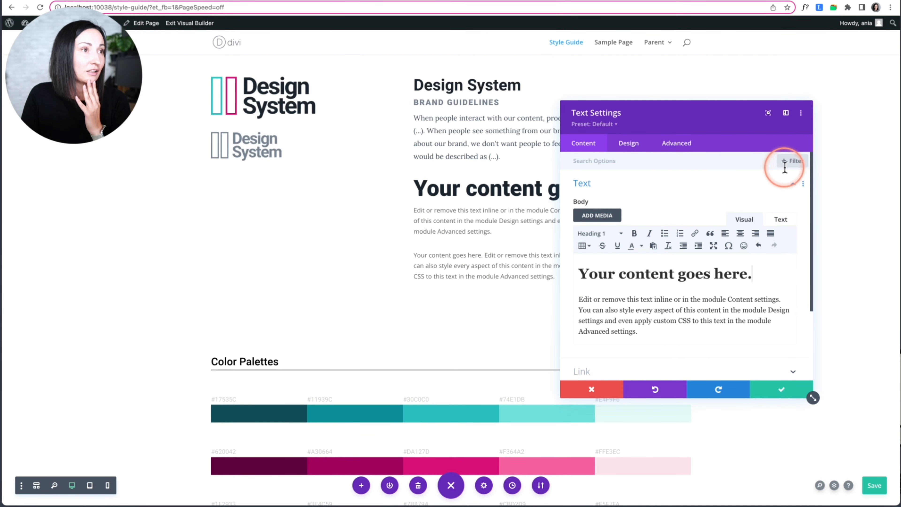
Review the new Text module's text font options against the Typography section and save the module
click(628, 145)
click(603, 185)
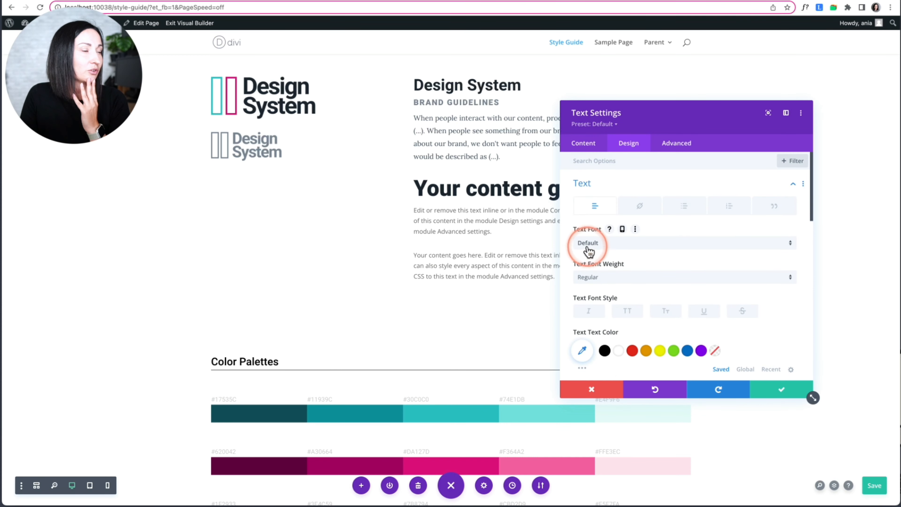
scroll(496, 379, down, 10)
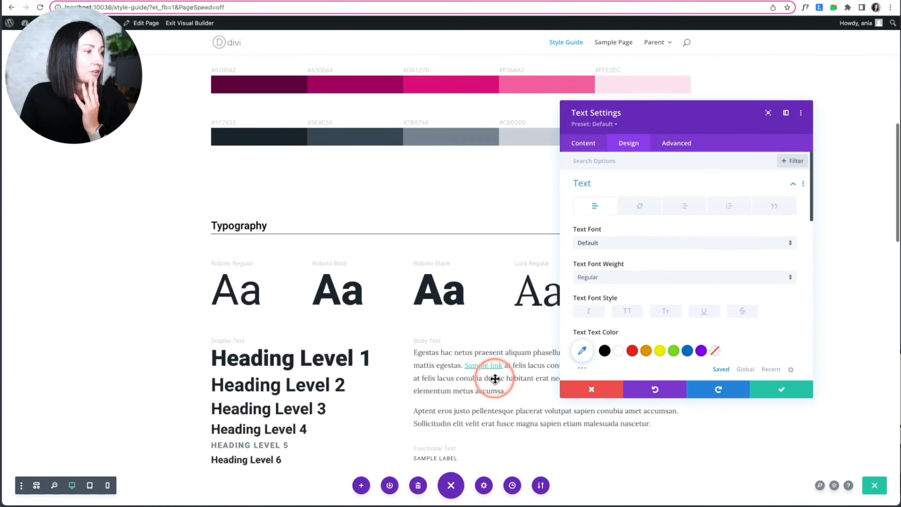
click(782, 391)
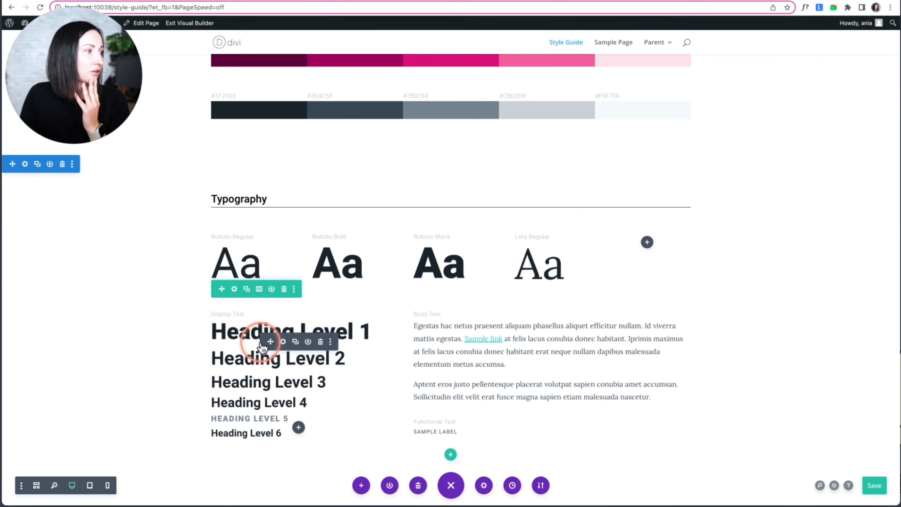
Check the text font design options of the heading levels module and close its settings
click(281, 344)
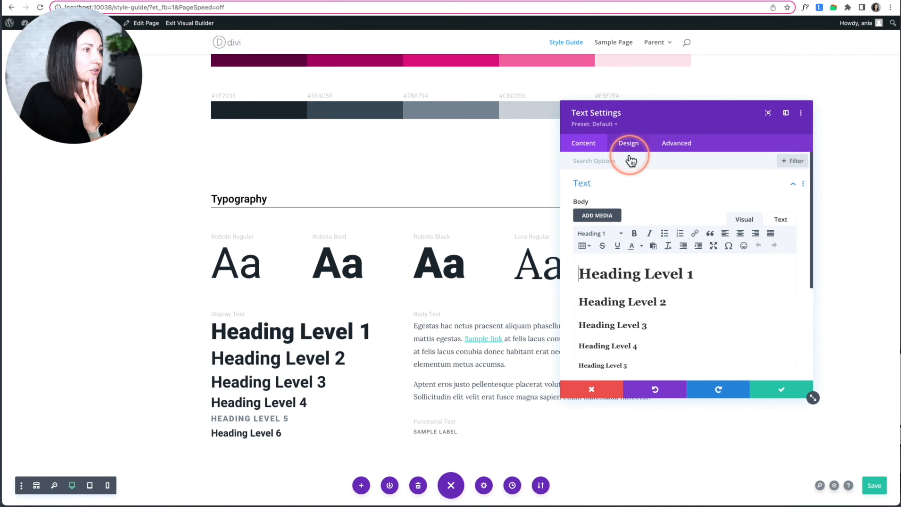
click(630, 144)
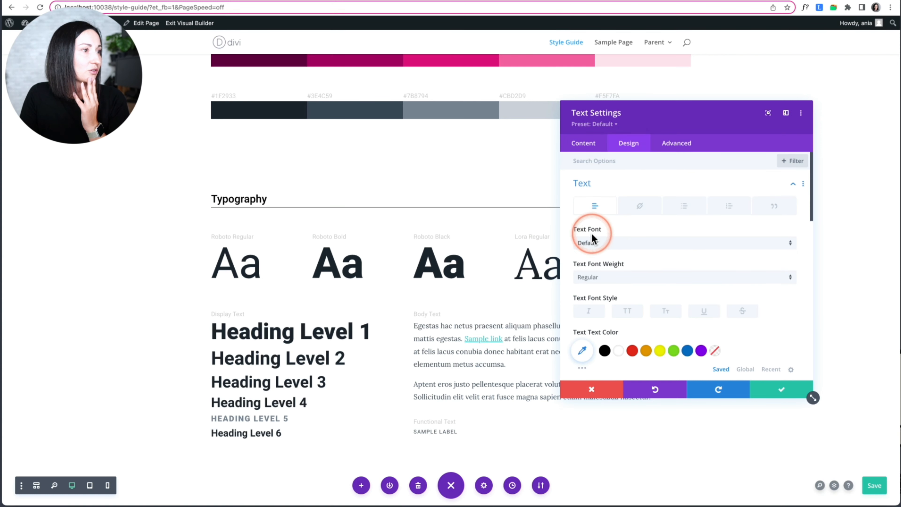
click(770, 391)
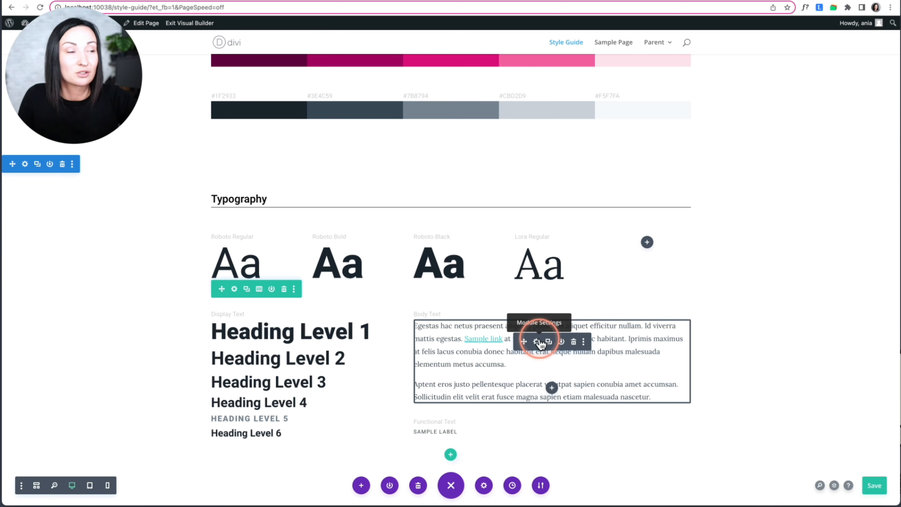
click(538, 342)
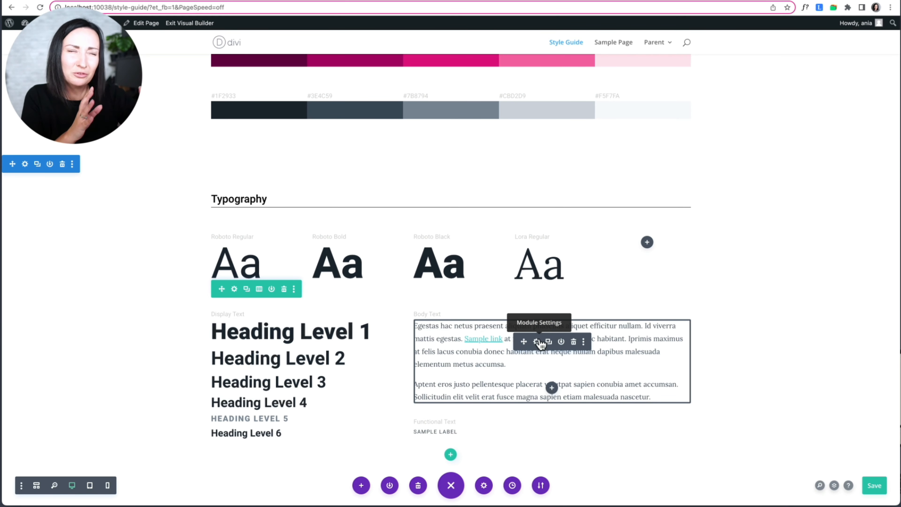
Insert a Button module below the Call to Action button in the Buttons & Forms section and save it
scroll(540, 343, down, 10)
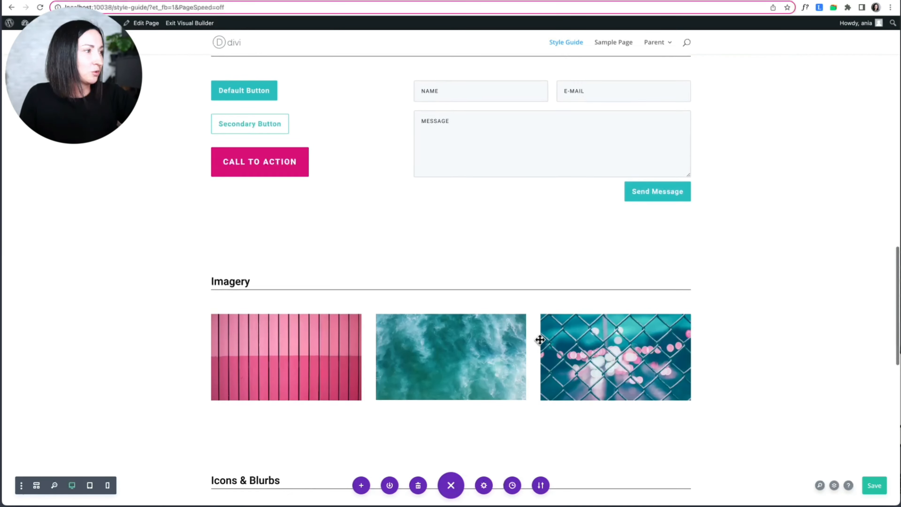
scroll(541, 341, down, 5)
scroll(540, 341, up, 4)
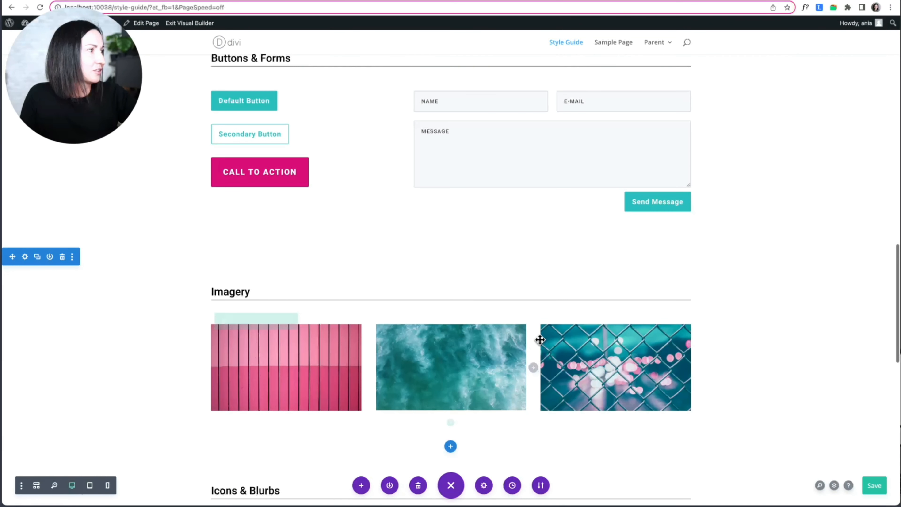
click(300, 182)
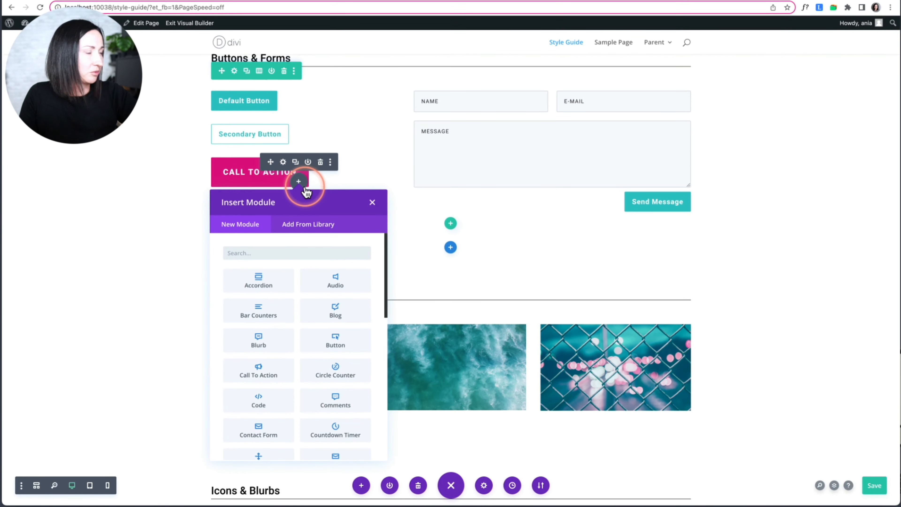
text(bu)
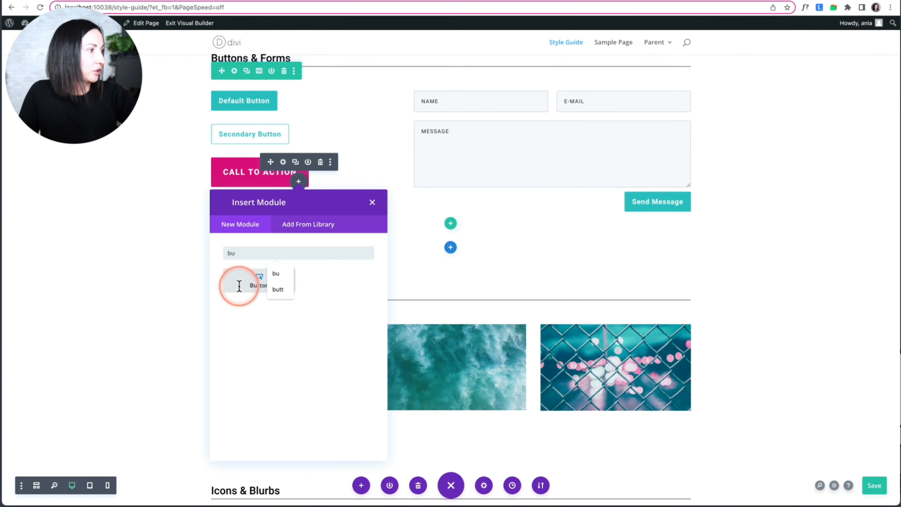
click(241, 284)
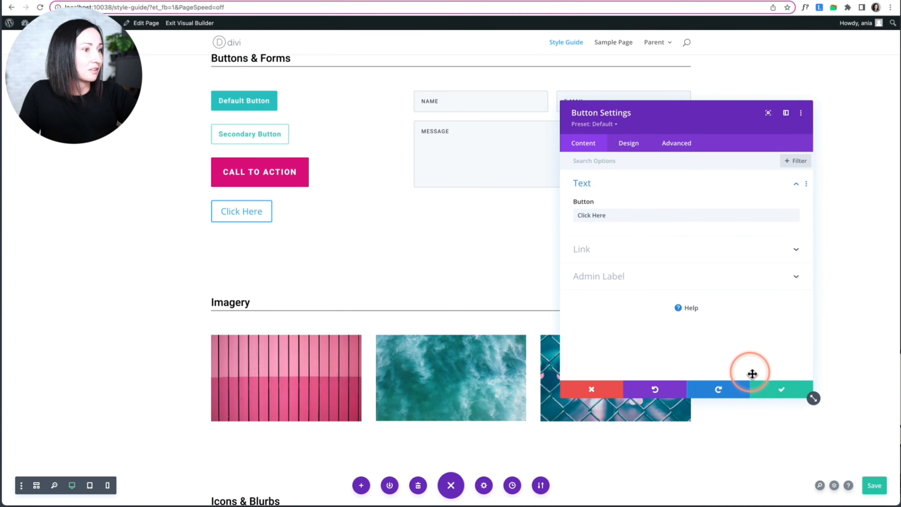
click(754, 384)
Create a preset named "My Main Button" from the Default Button's current styles and assign it as the site-wide default button preset
mouse_move(226, 105)
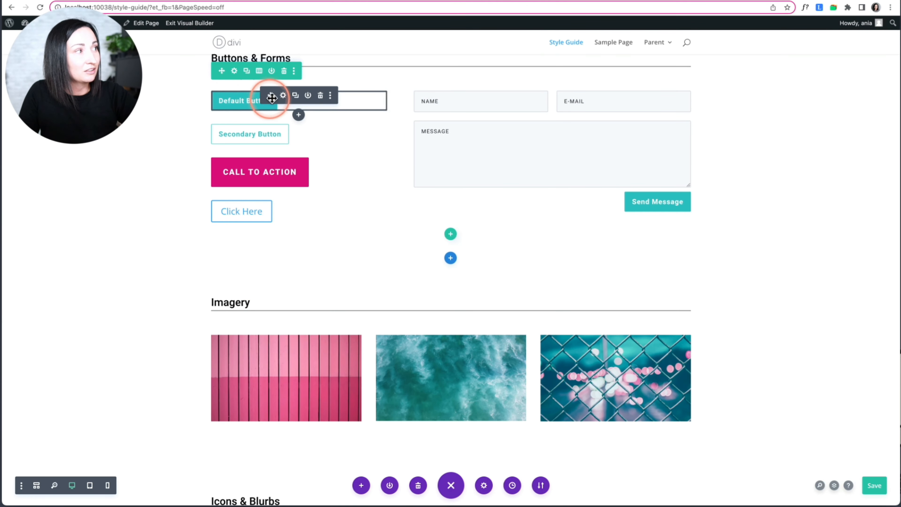
click(283, 96)
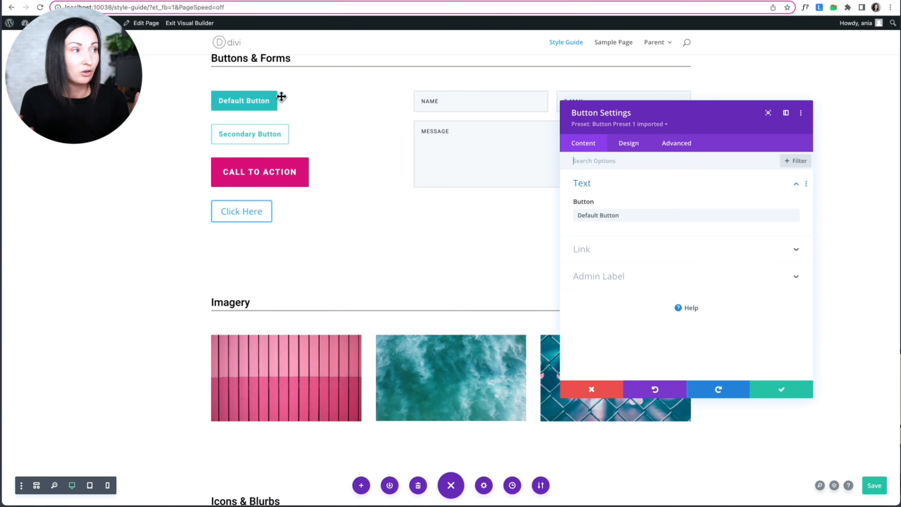
click(636, 124)
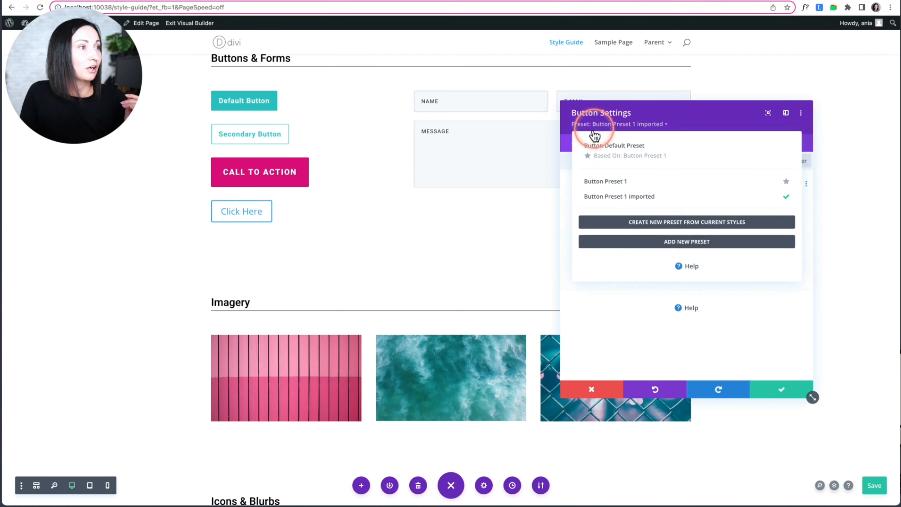
click(651, 222)
click(622, 179)
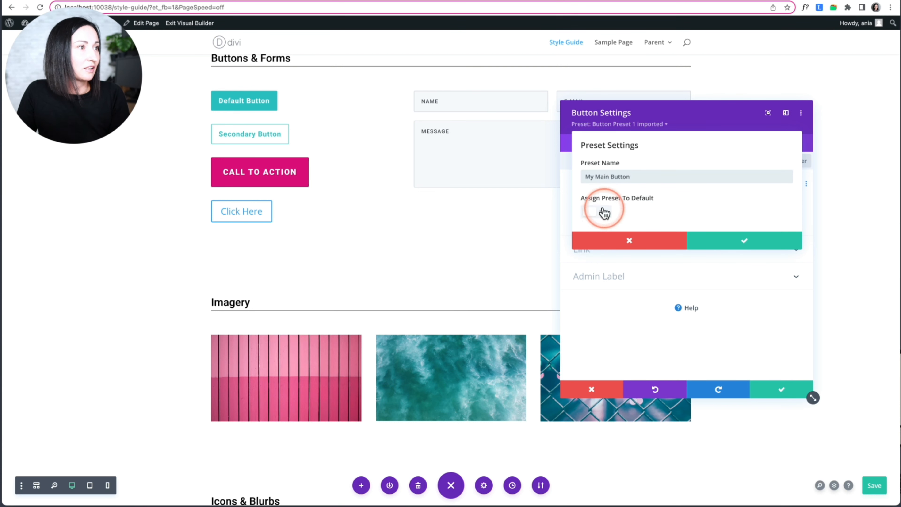
click(596, 215)
click(745, 242)
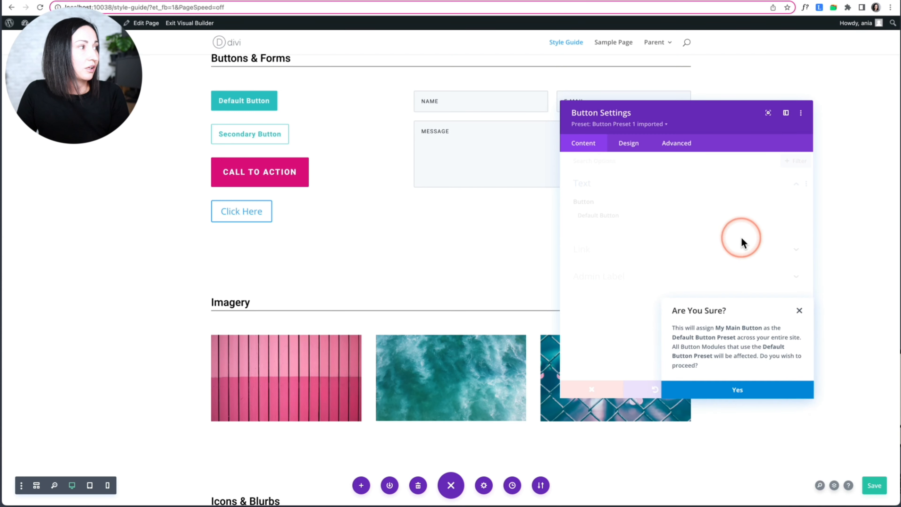
click(748, 390)
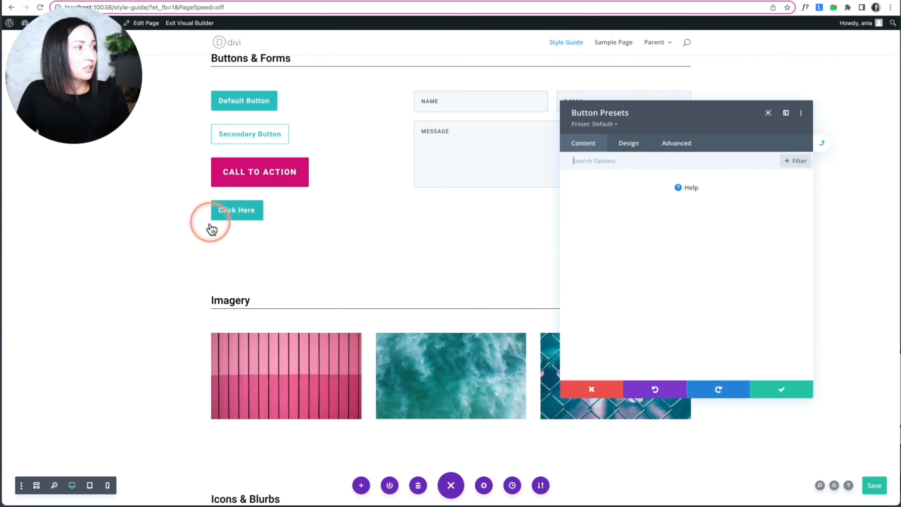
click(758, 392)
click(783, 389)
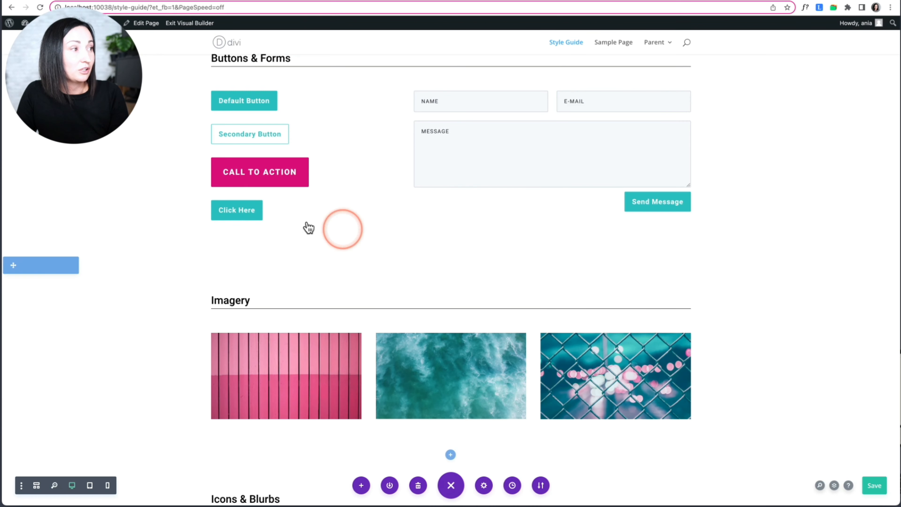
Insert another Button module below the Click Here button, check which preset it uses, and save it
click(298, 224)
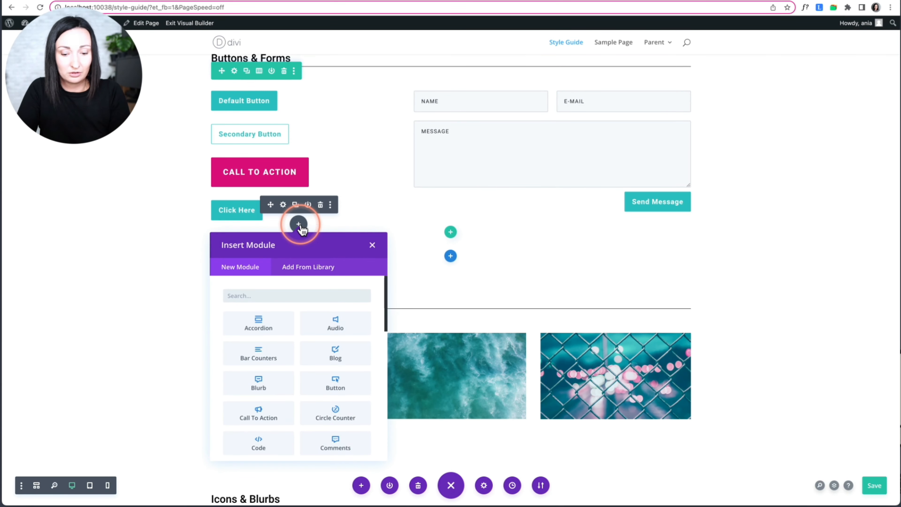
text(butt)
click(261, 323)
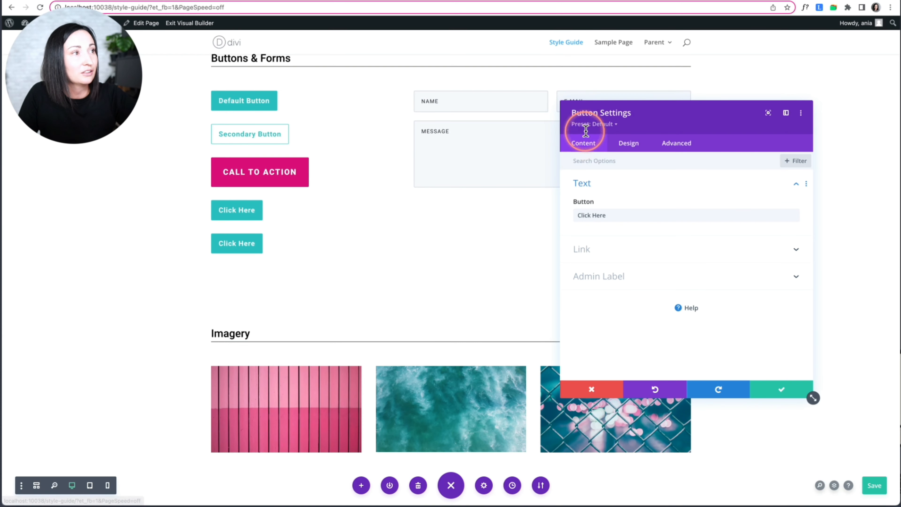
click(596, 124)
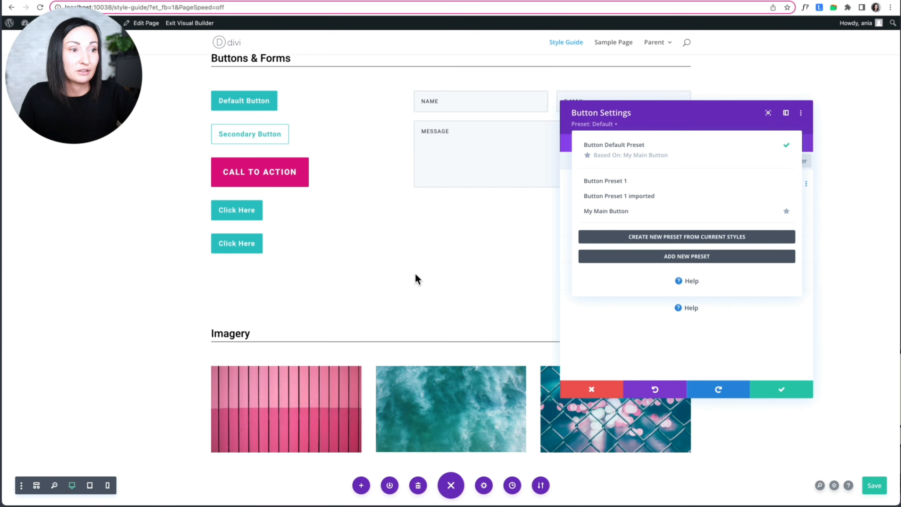
click(799, 391)
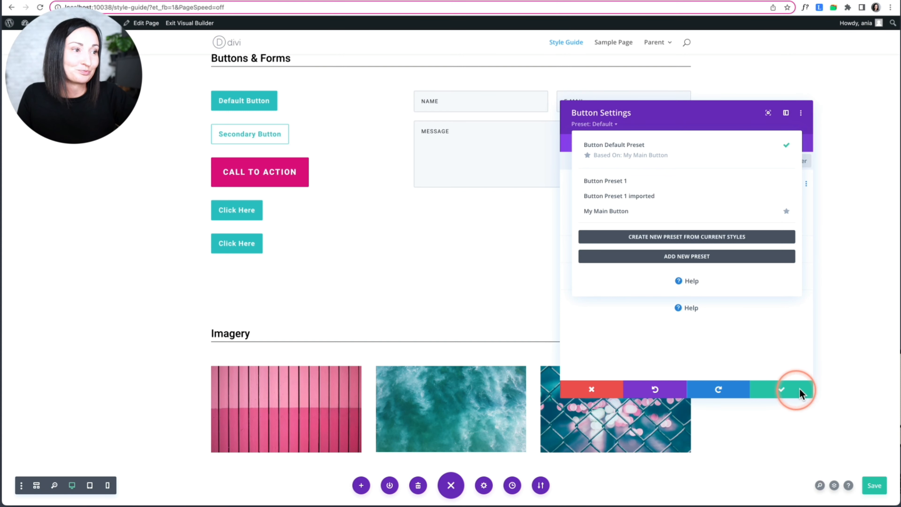
click(767, 386)
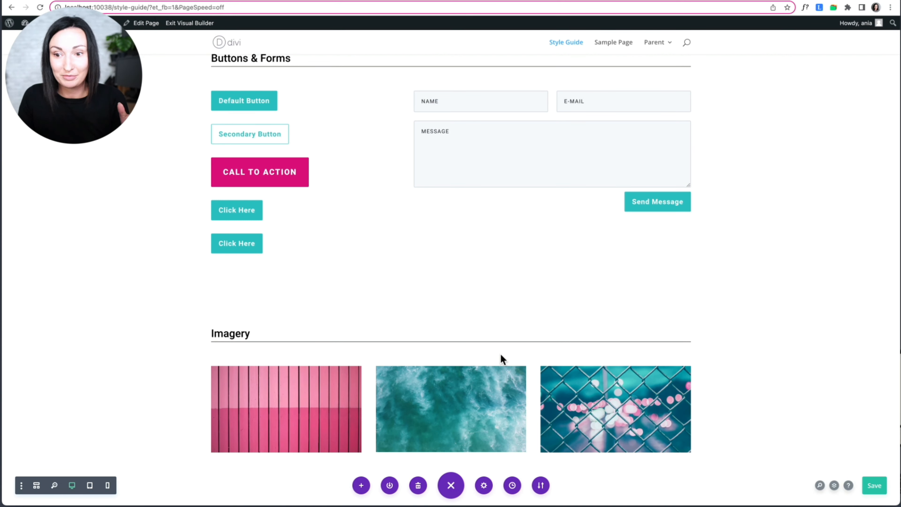
Preview the style guide page in tablet and phone views, examining the buttons, typography and new text module on the phone
click(90, 486)
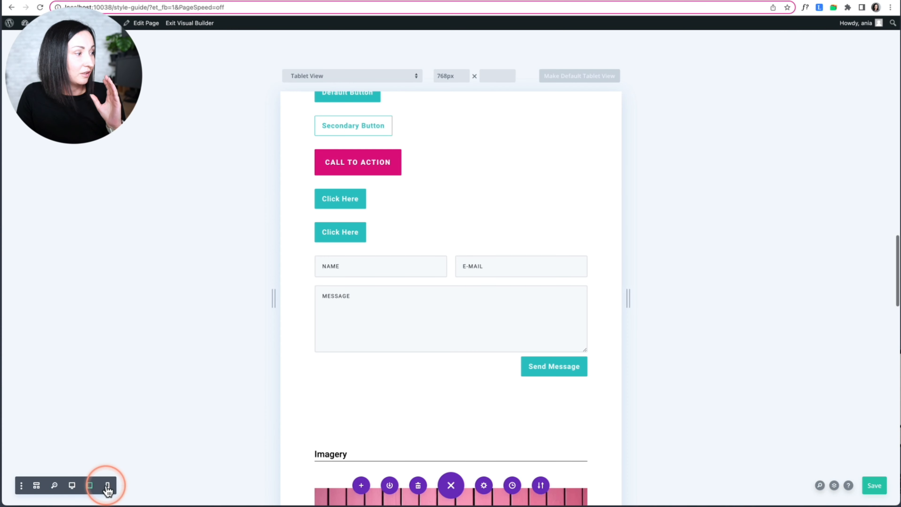
click(107, 486)
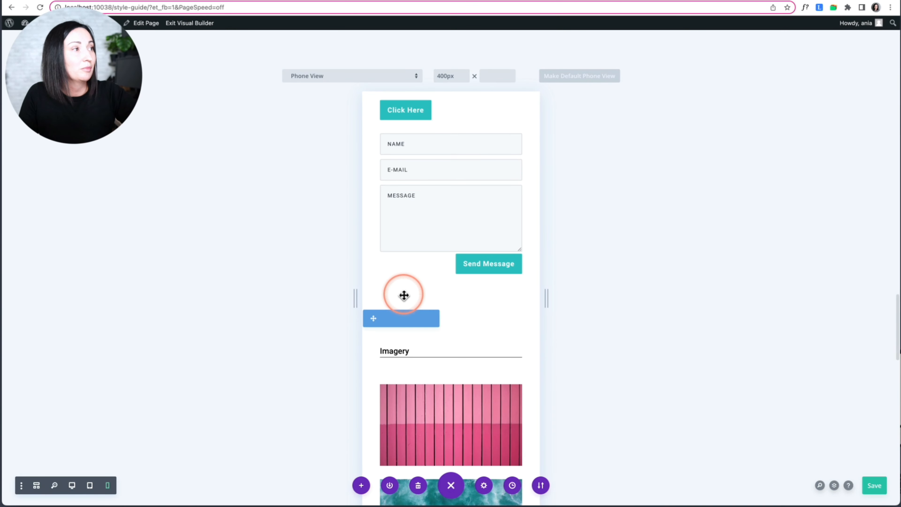
scroll(404, 294, up, 15)
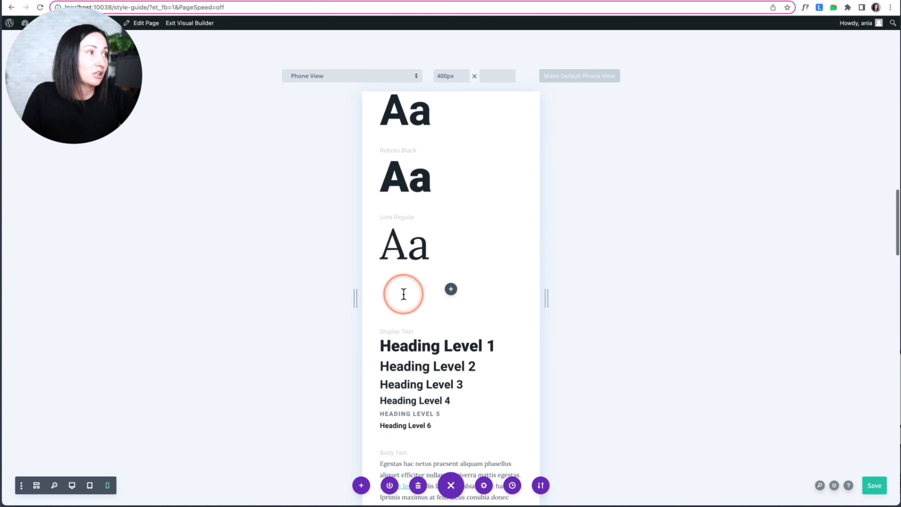
scroll(404, 295, up, 15)
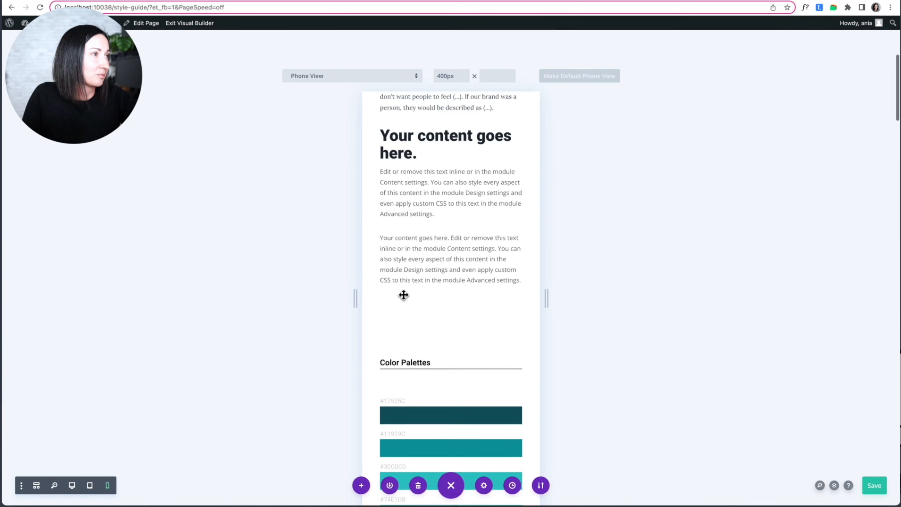
scroll(404, 295, down, 2)
Try increasing the Color Palettes heading row's bottom spacing to 105px in phone view, and undo the change
click(438, 325)
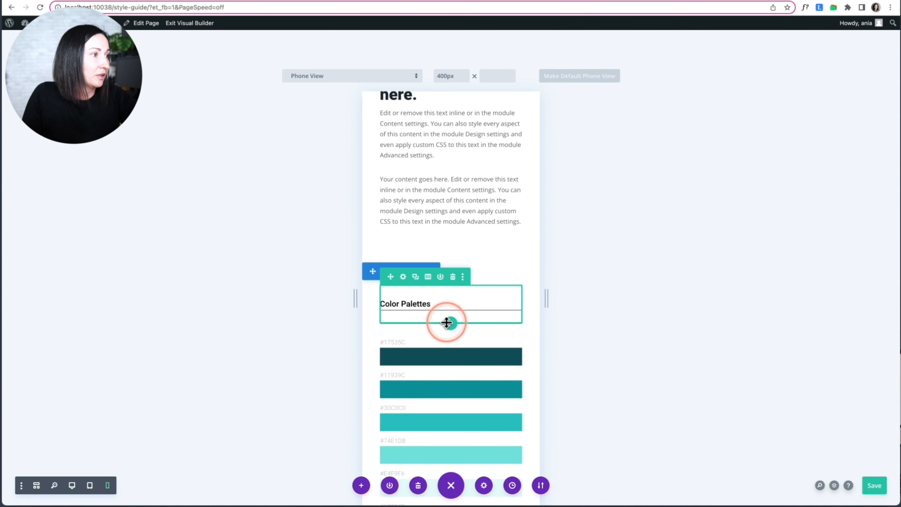
drag(465, 323, 465, 356)
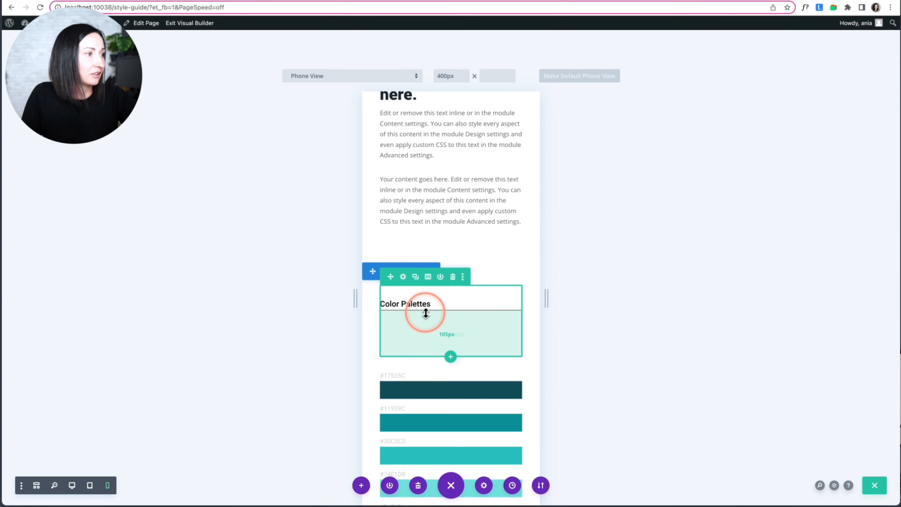
key(super+z)
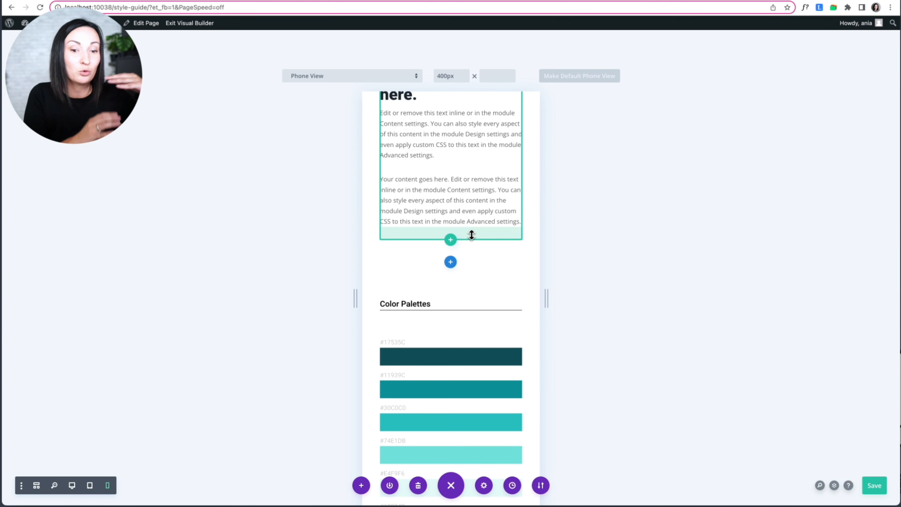
Try giving the "Your content goes here" text module 99px bottom padding in phone view, and check it in desktop view
scroll(472, 235, up, 2)
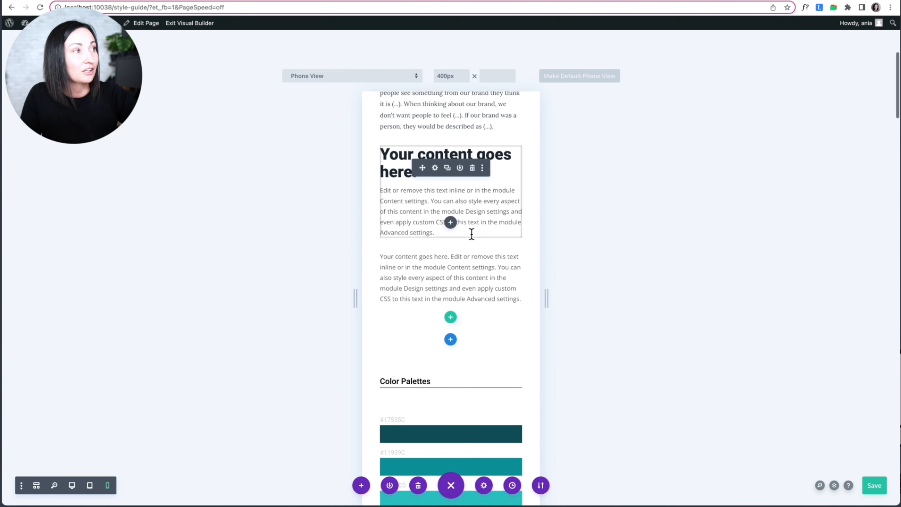
scroll(472, 235, up, 3)
click(465, 280)
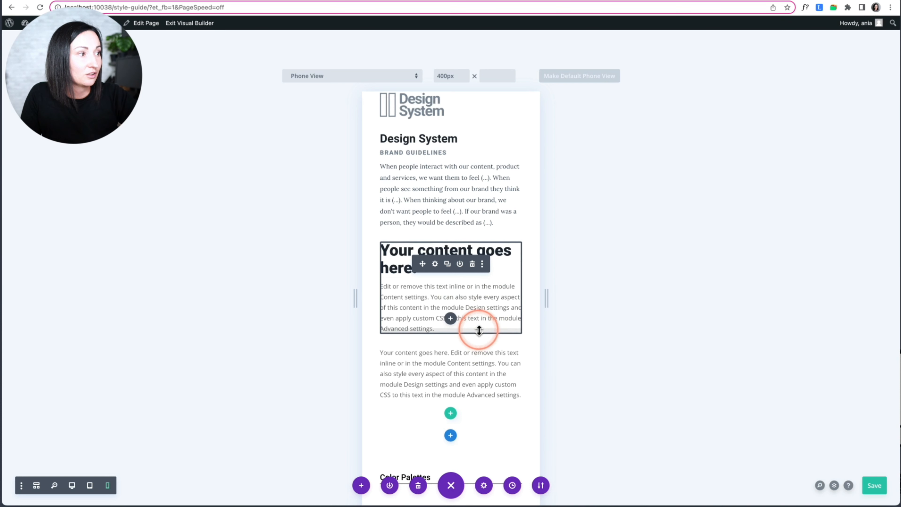
drag(479, 330, 482, 373)
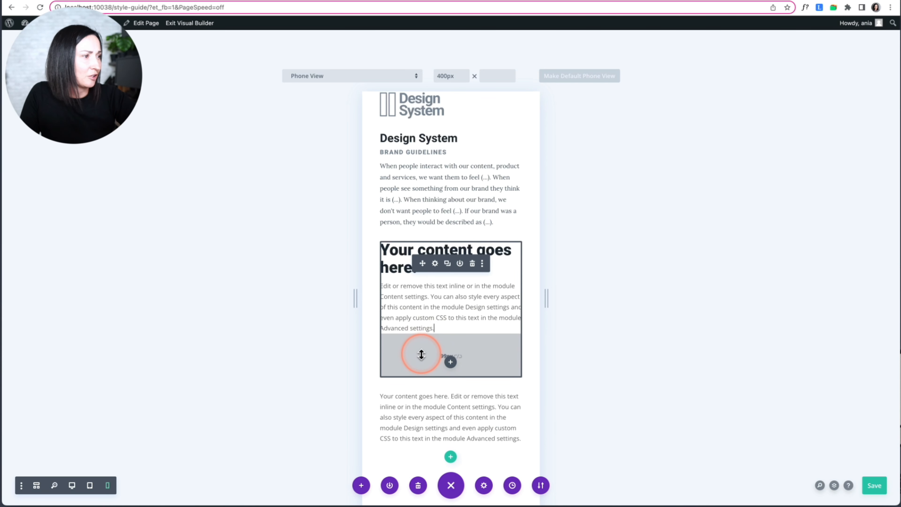
click(71, 487)
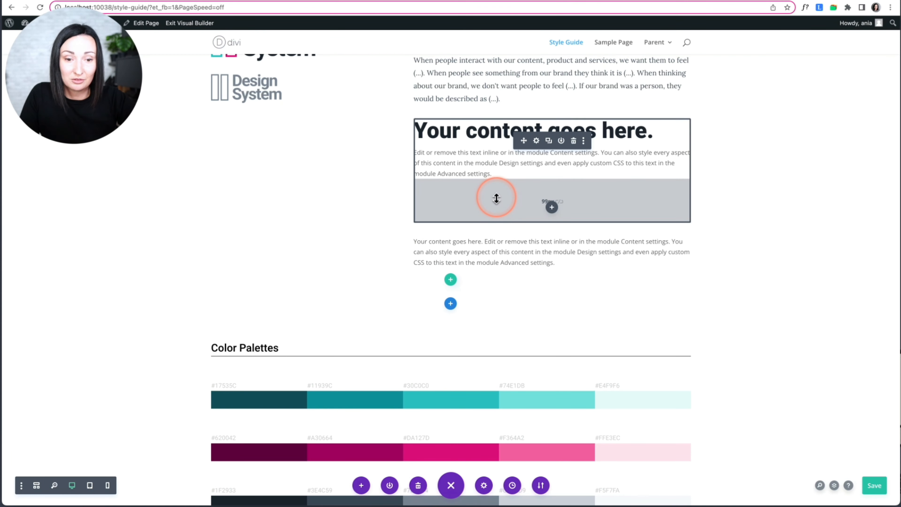
Clear the bottom padding in the spacing settings of the "Your content goes here" text module
click(536, 142)
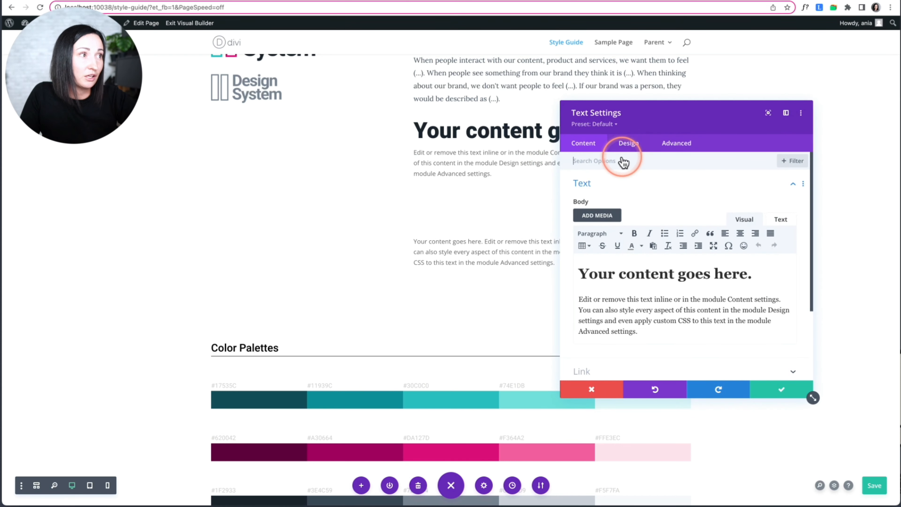
click(620, 153)
click(599, 263)
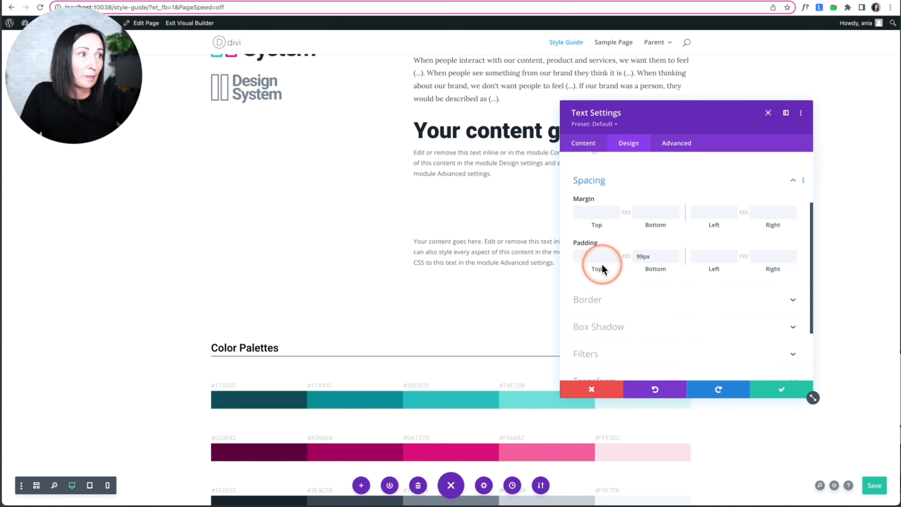
click(644, 245)
drag(684, 120, 210, 97)
double_click(179, 219)
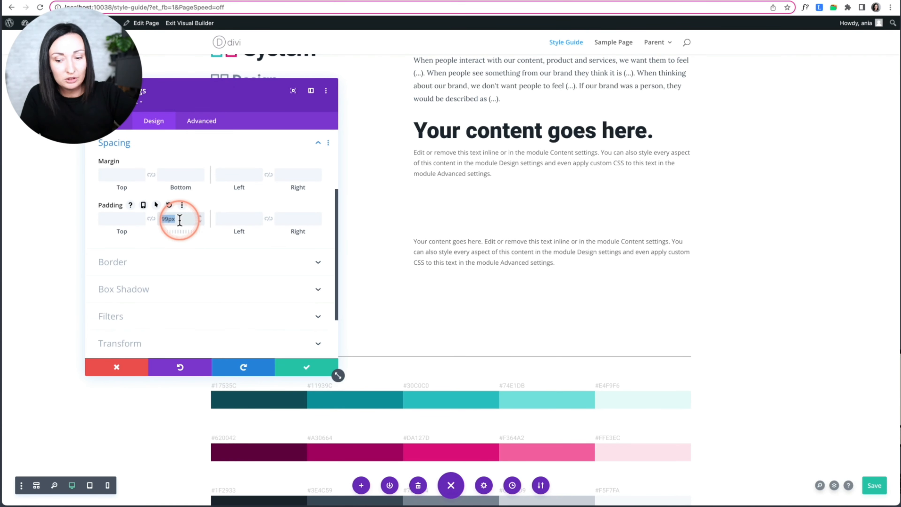
key(BackSpace)
Show the text module's responsive padding options and examine the separate values for phone view
click(144, 205)
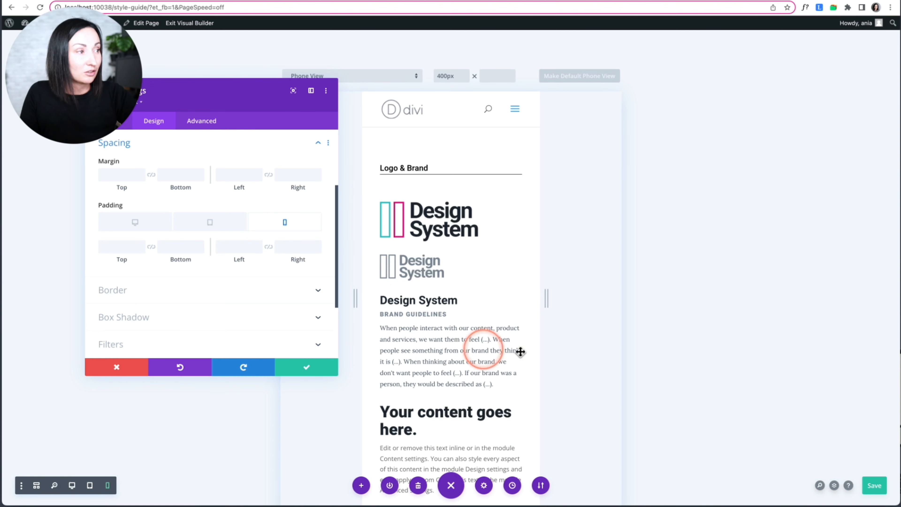
scroll(401, 293, down, 1)
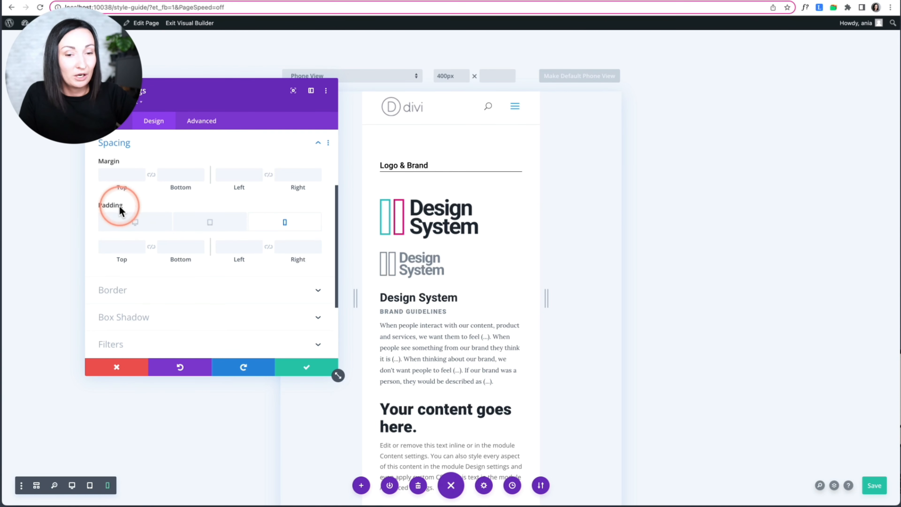
scroll(110, 192, down, 1)
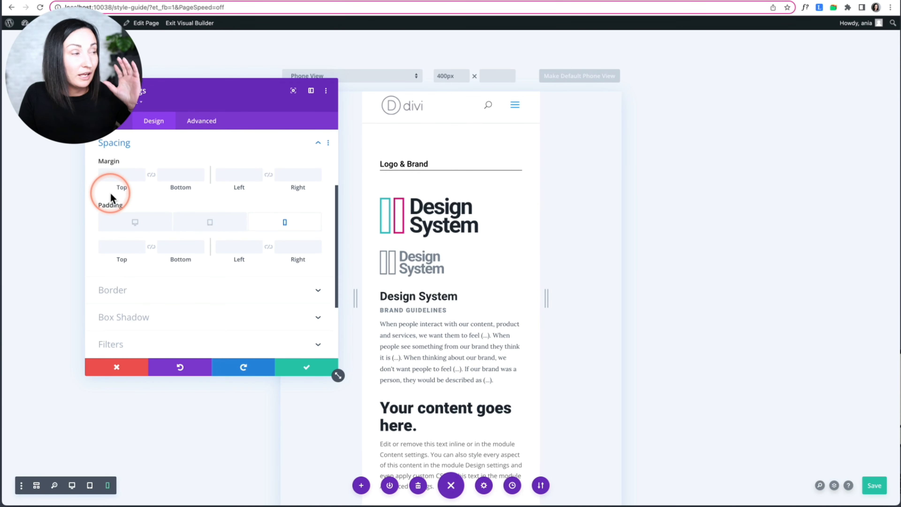
scroll(114, 205, down, 1)
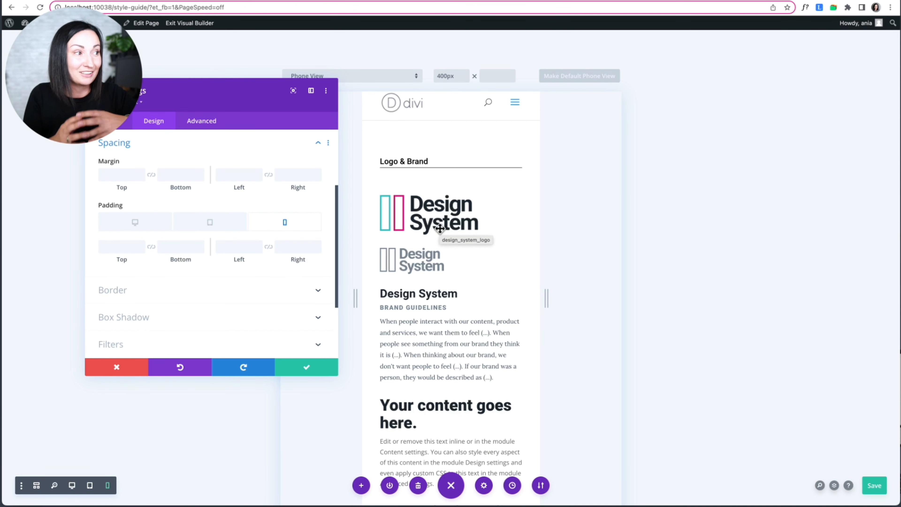
click(422, 231)
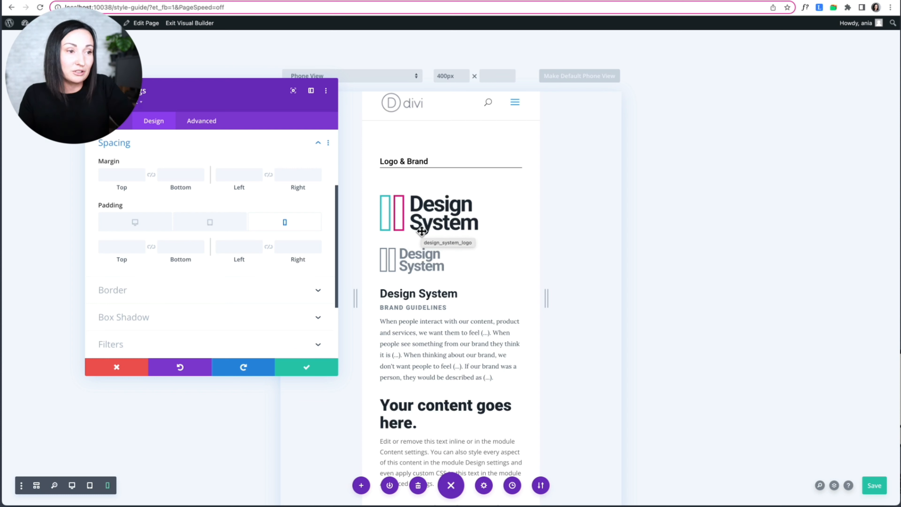
click(450, 228)
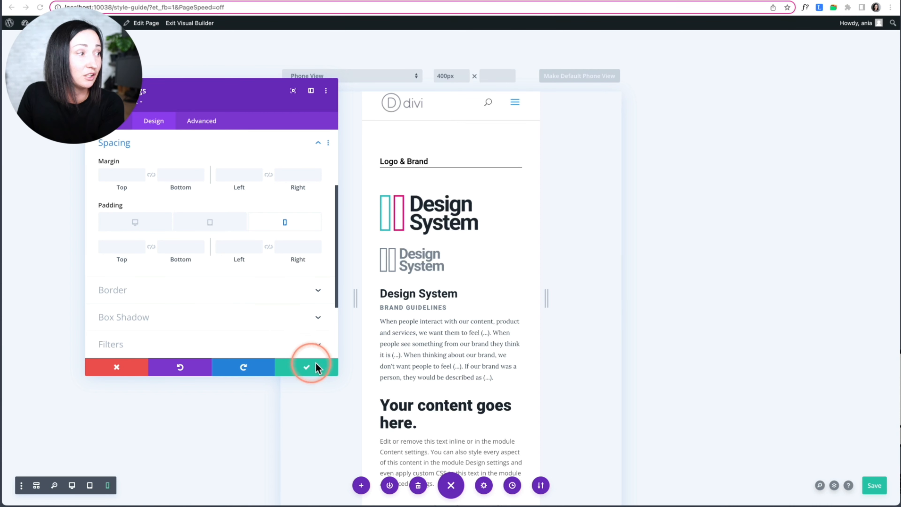
Open the custom font upload dialog from the text module's body text font options
scroll(257, 243, up, 3)
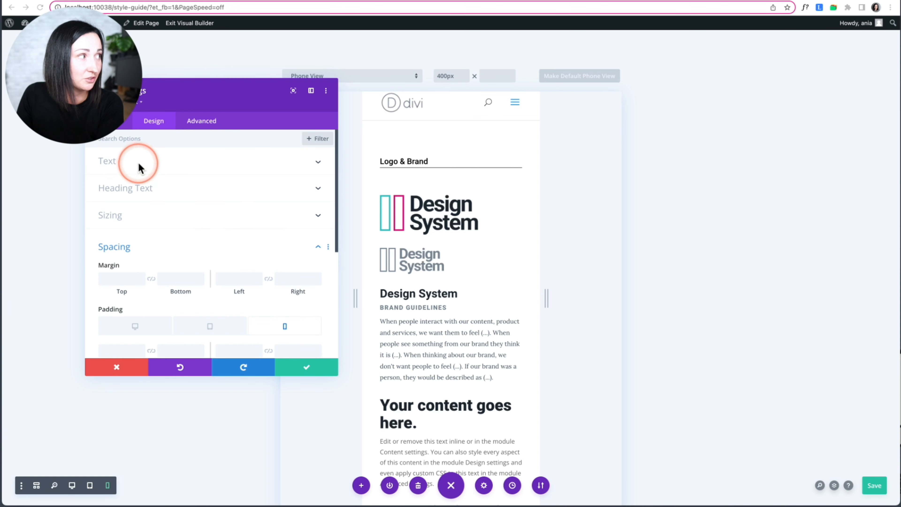
click(147, 164)
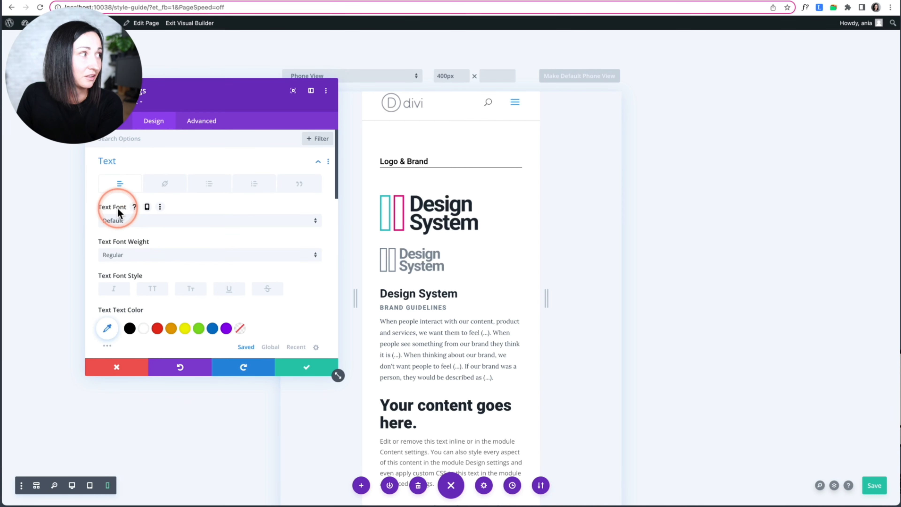
click(121, 222)
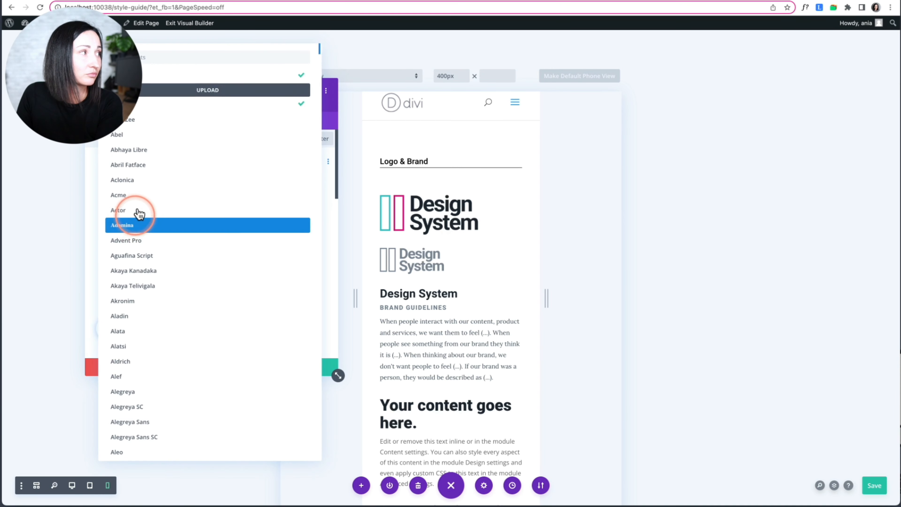
click(198, 93)
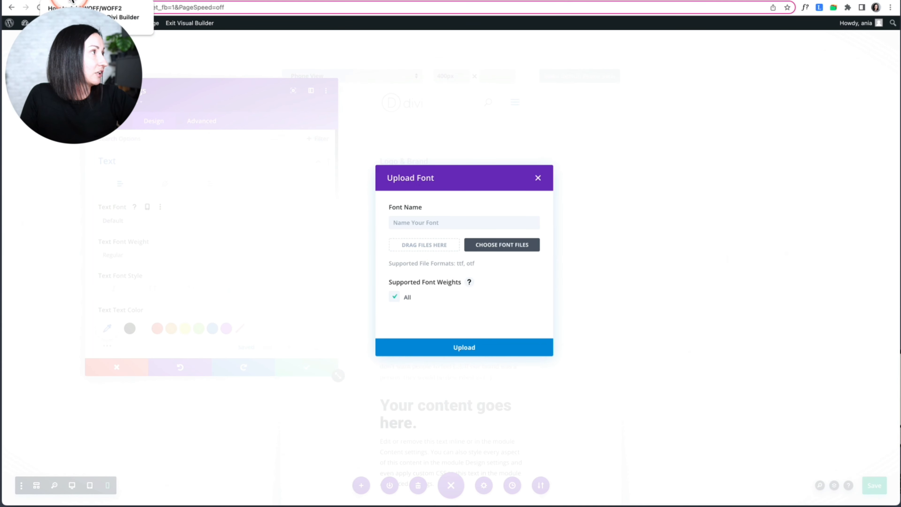
Switch to the article on adding WOFF/WOFF2 fonts to the Divi Builder and read its functions.php code and upload instructions
click(72, 1)
scroll(263, 158, up, 1)
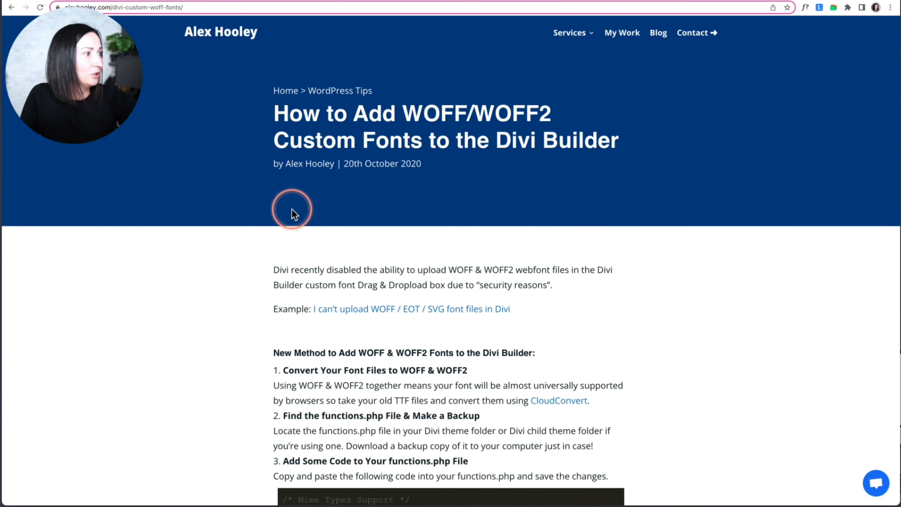
scroll(292, 209, down, 10)
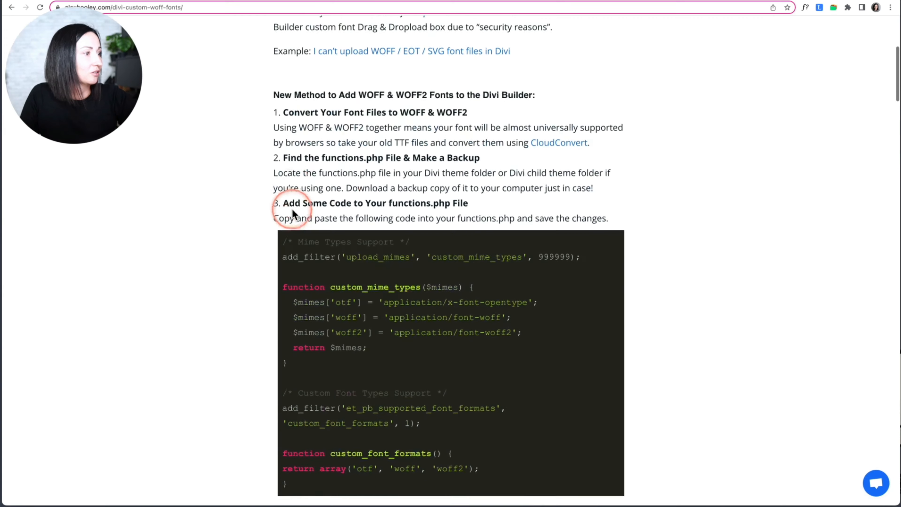
scroll(293, 210, down, 1)
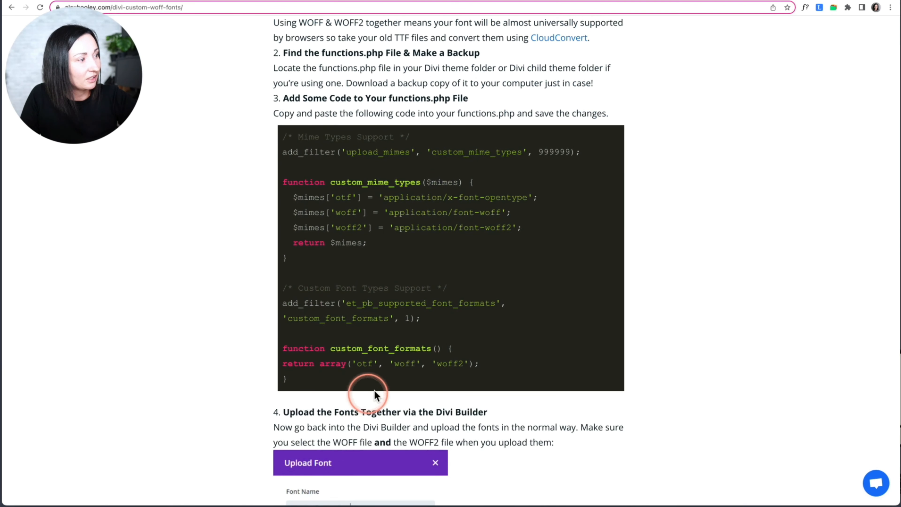
click(262, 173)
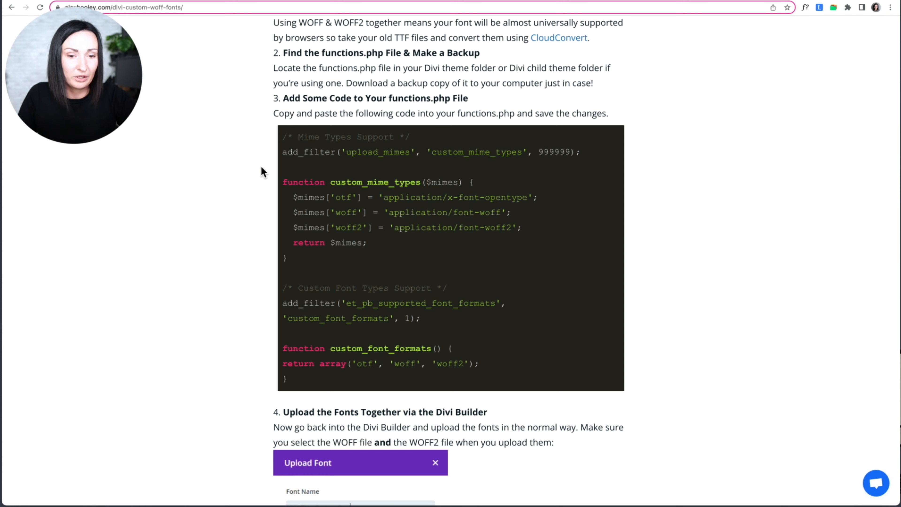
scroll(263, 172, down, 1)
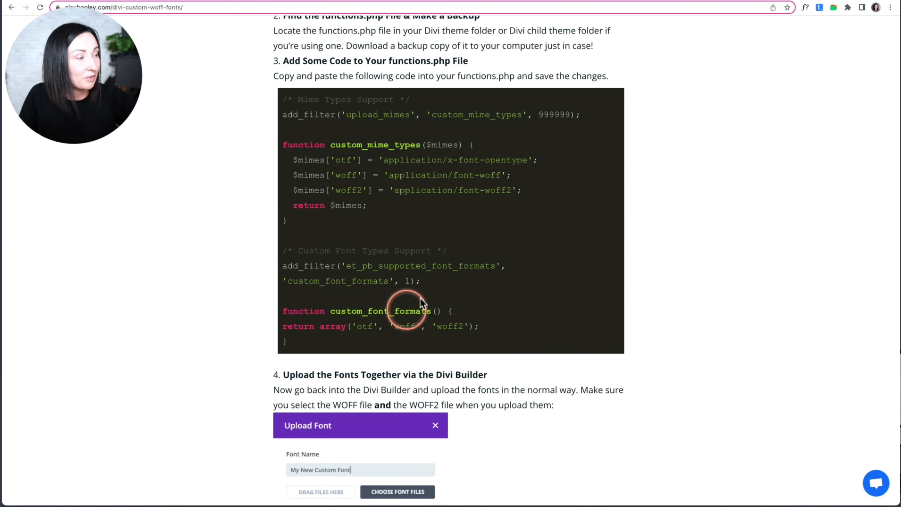
scroll(414, 301, down, 2)
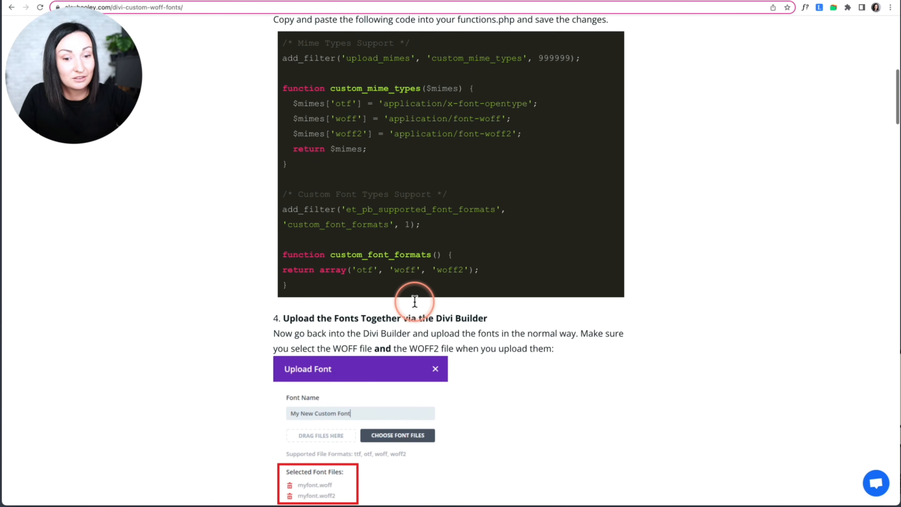
scroll(415, 301, down, 7)
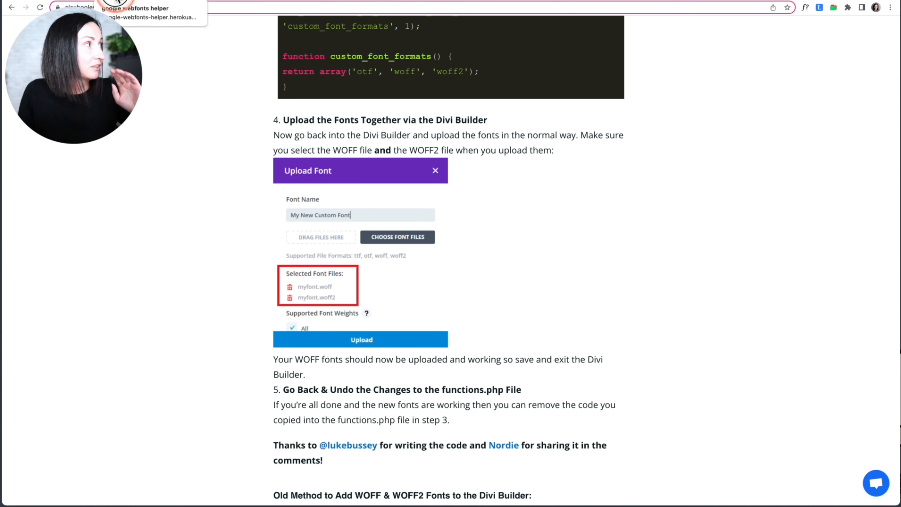
Switch to google-webfonts-helper, search for "robo", open the Roboto font and examine its styles, CSS and download formats
click(117, 2)
scroll(230, 128, up, 3)
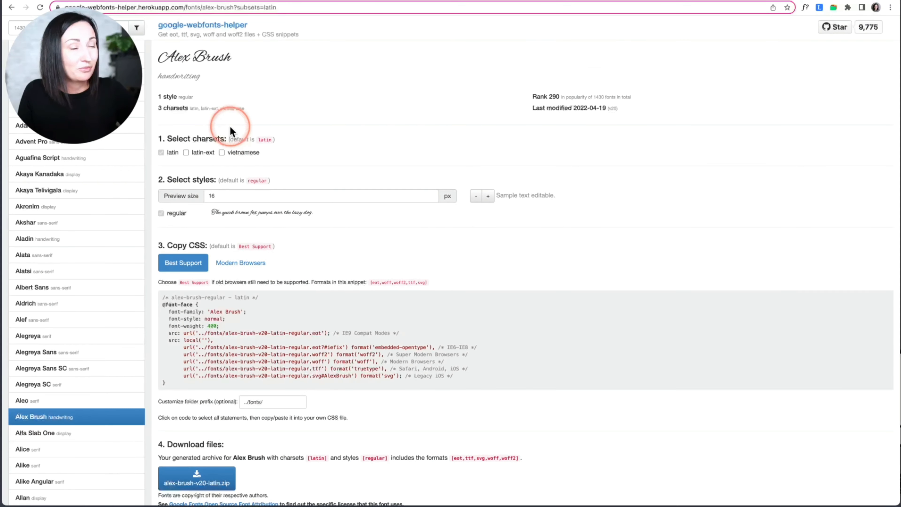
click(82, 215)
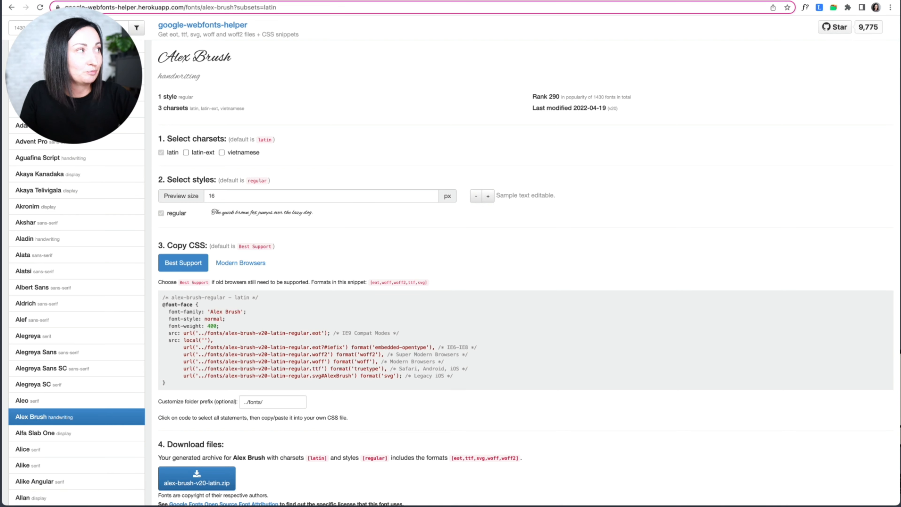
text(robo)
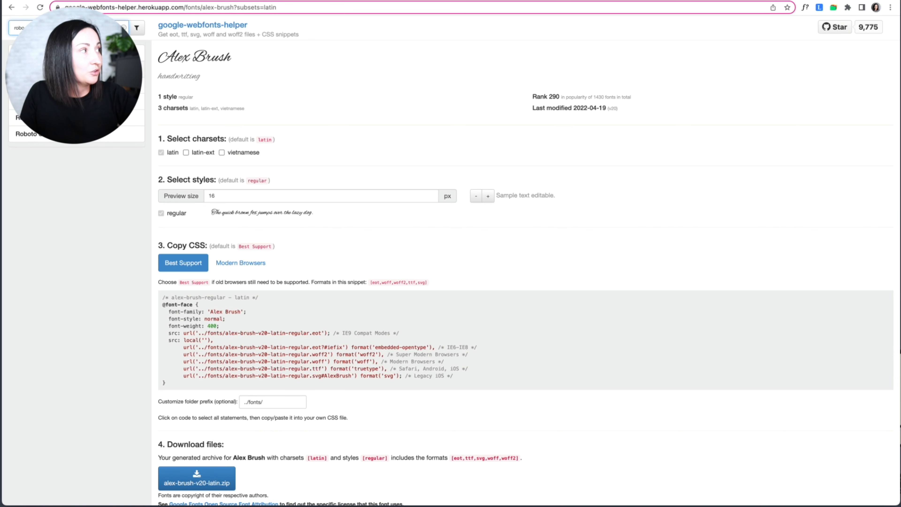
click(64, 53)
scroll(344, 215, down, 6)
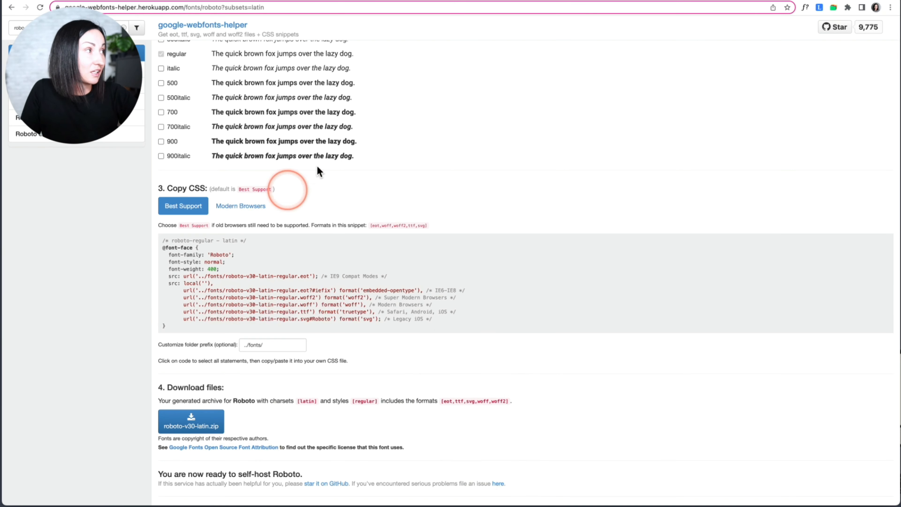
scroll(391, 219, up, 1)
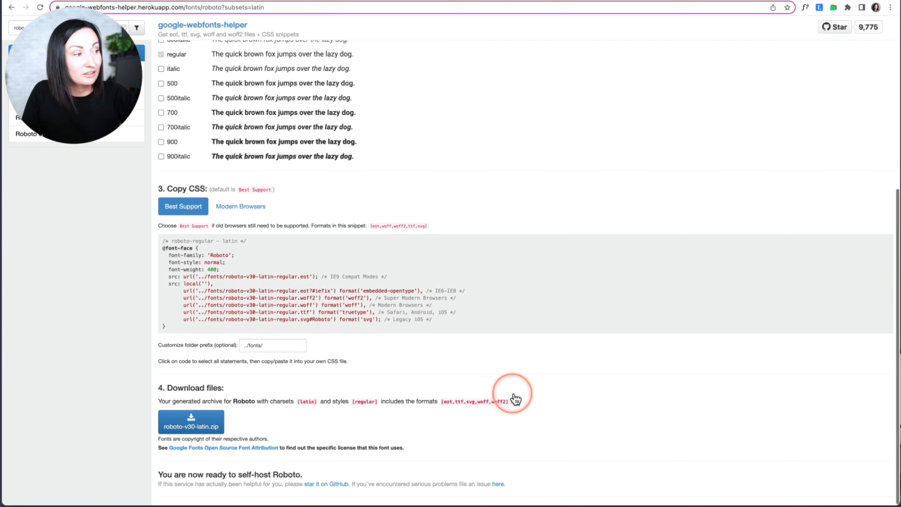
scroll(502, 402, down, 1)
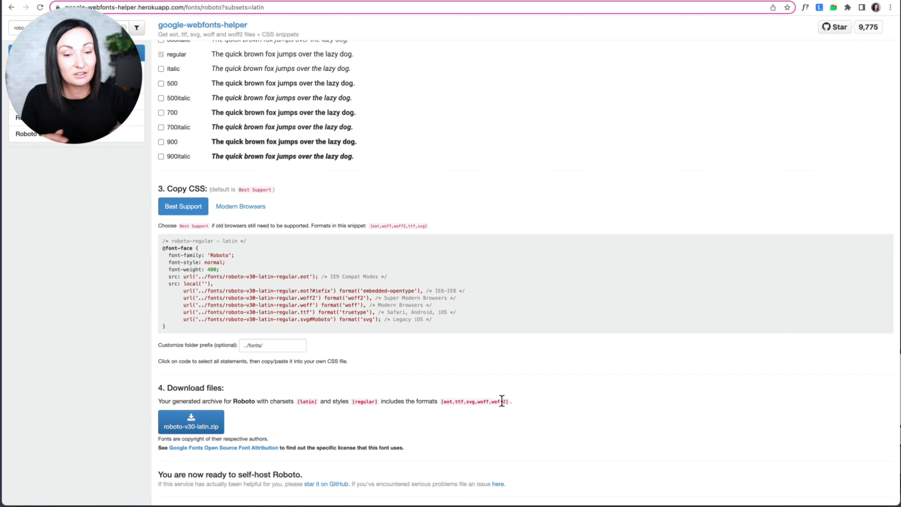
click(502, 402)
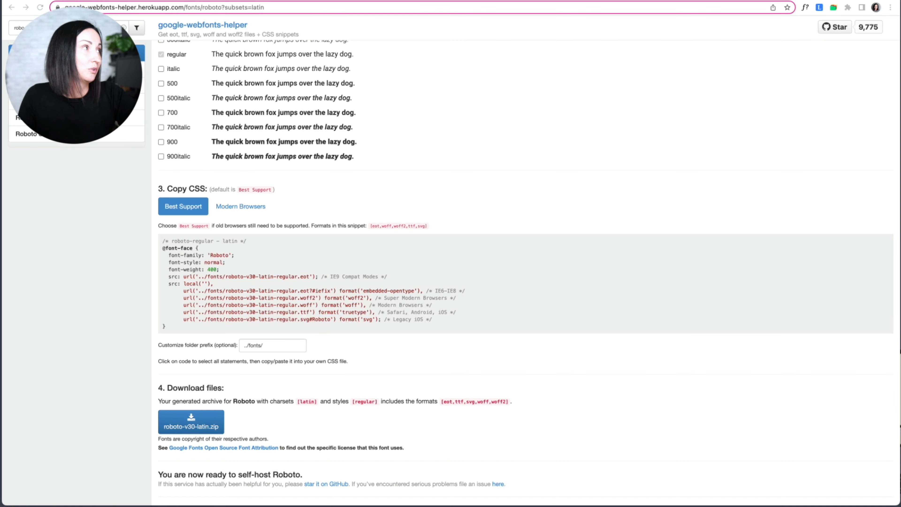
Switch to the test page and exit the Visual Builder, discarding the unsaved changes
click(342, 0)
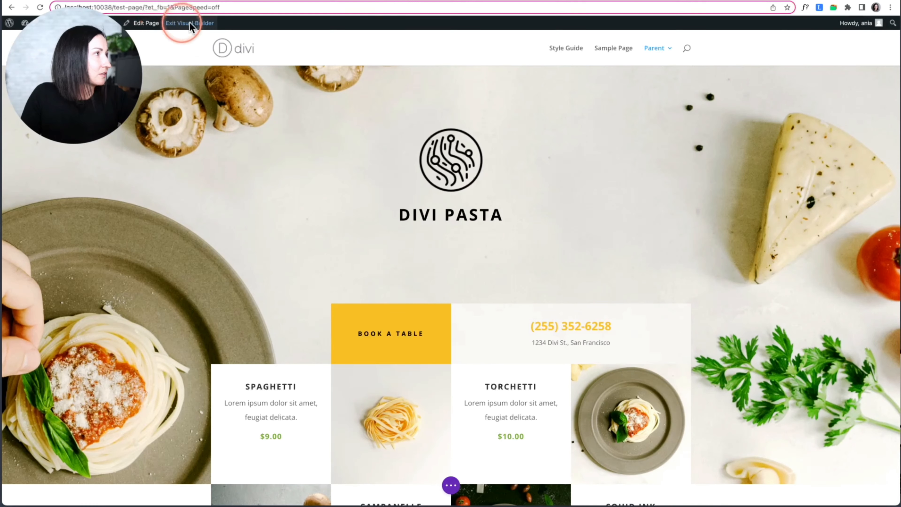
click(189, 22)
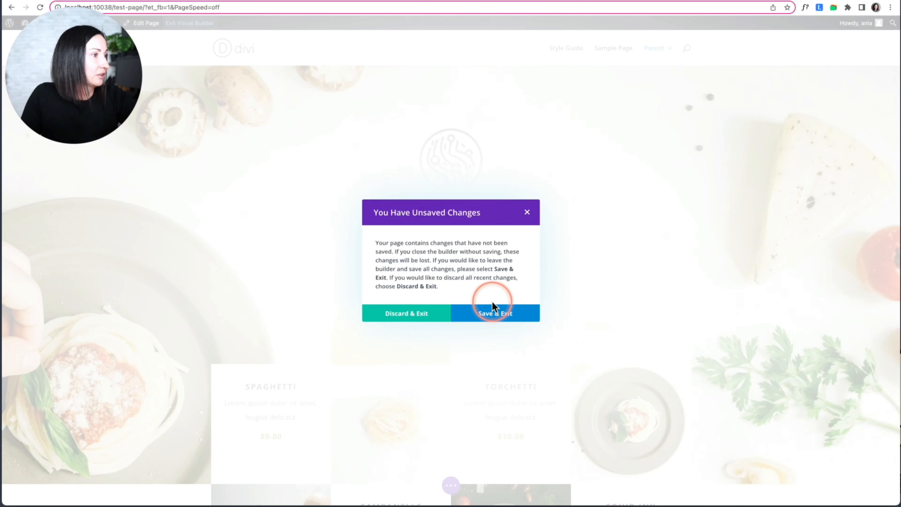
click(401, 313)
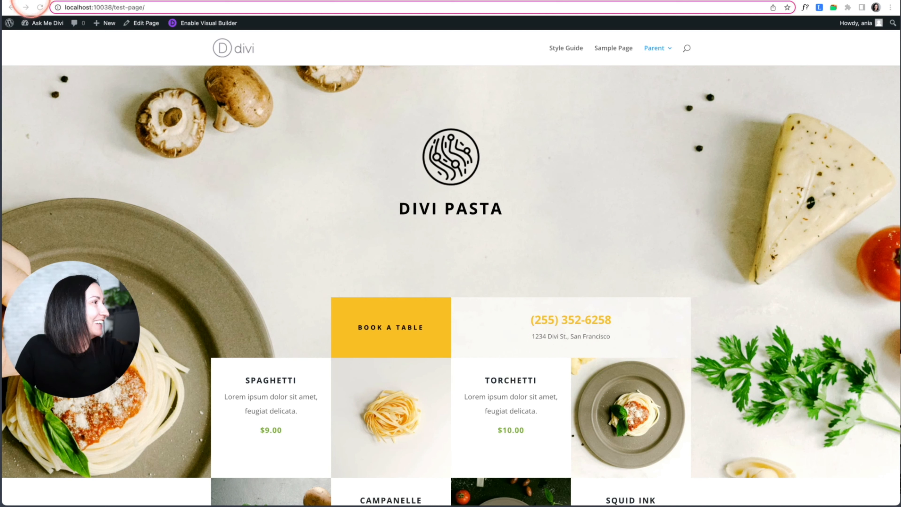
mouse_move(43, 28)
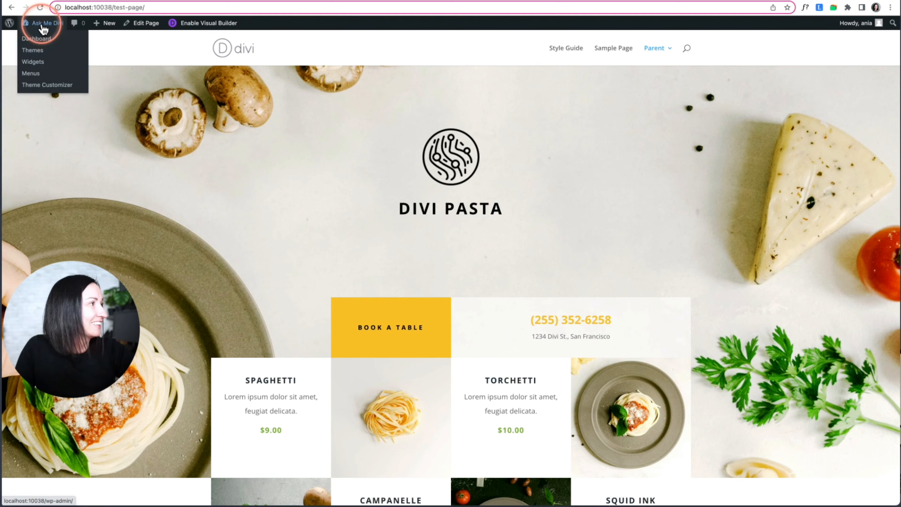
Make the primary menu bar's background color fully transparent in the Theme Customizer's Header & Navigation settings
click(44, 87)
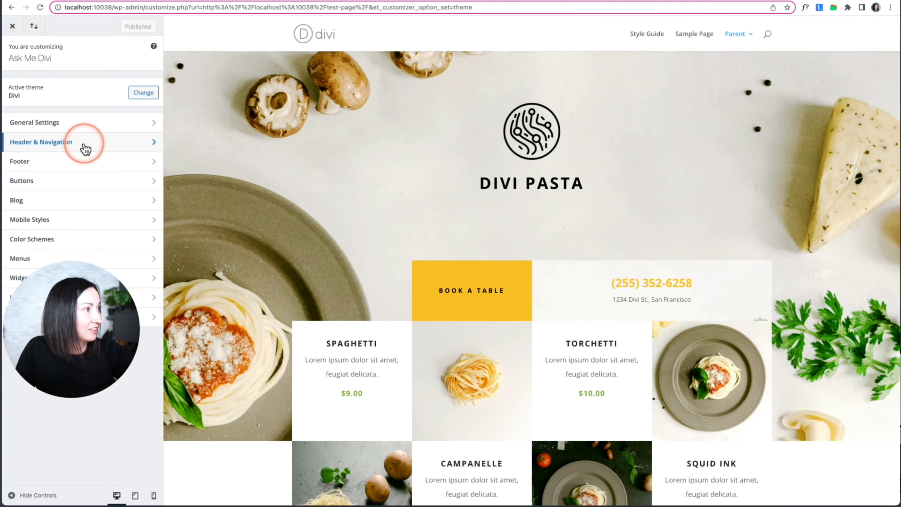
click(86, 149)
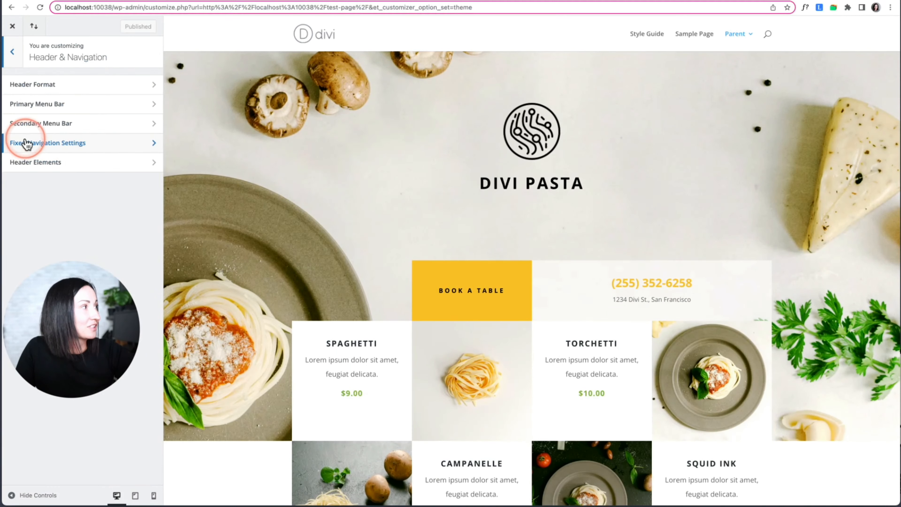
click(68, 112)
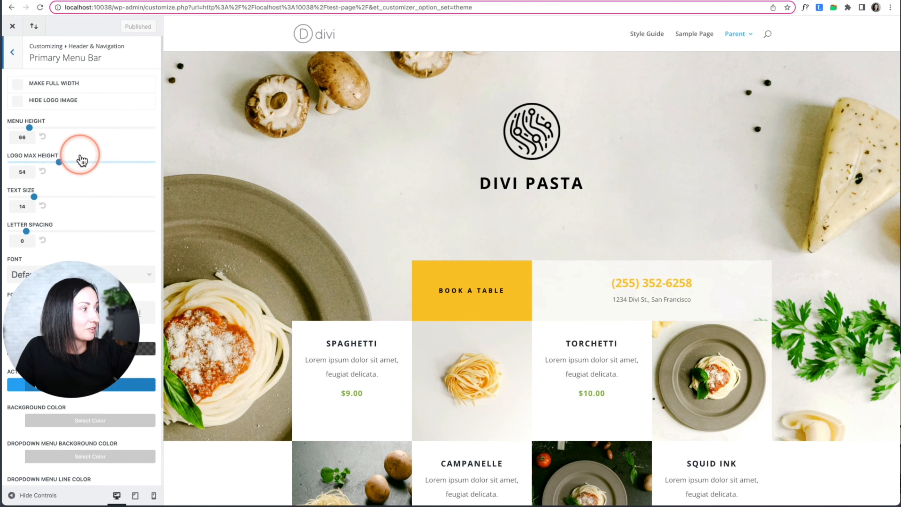
scroll(80, 156, down, 3)
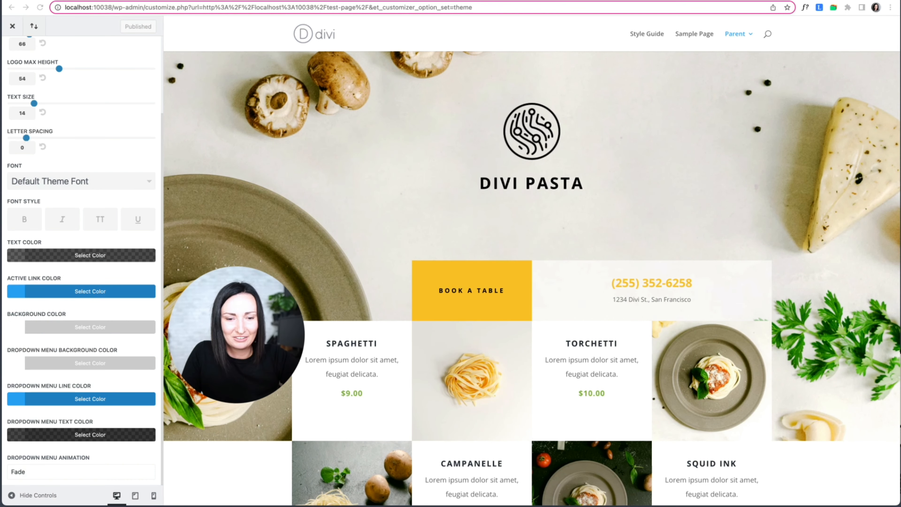
click(18, 331)
drag(112, 369, 120, 489)
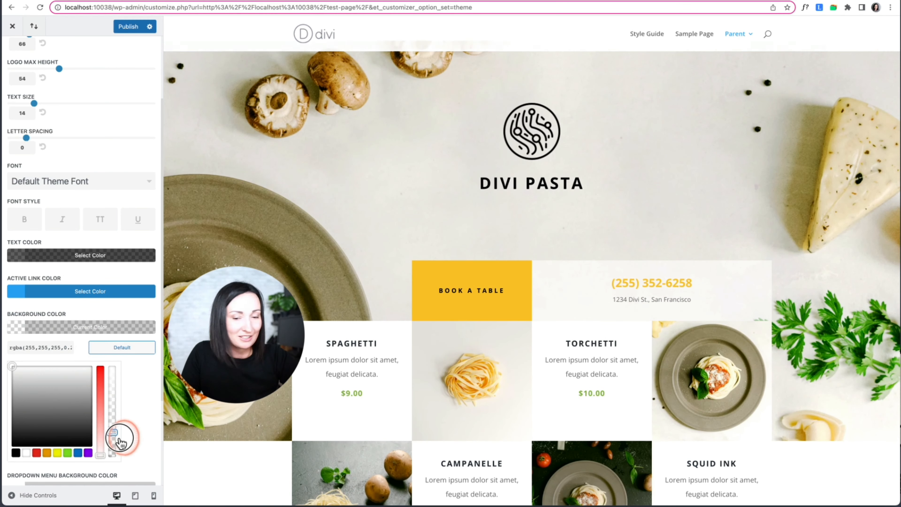
click(121, 487)
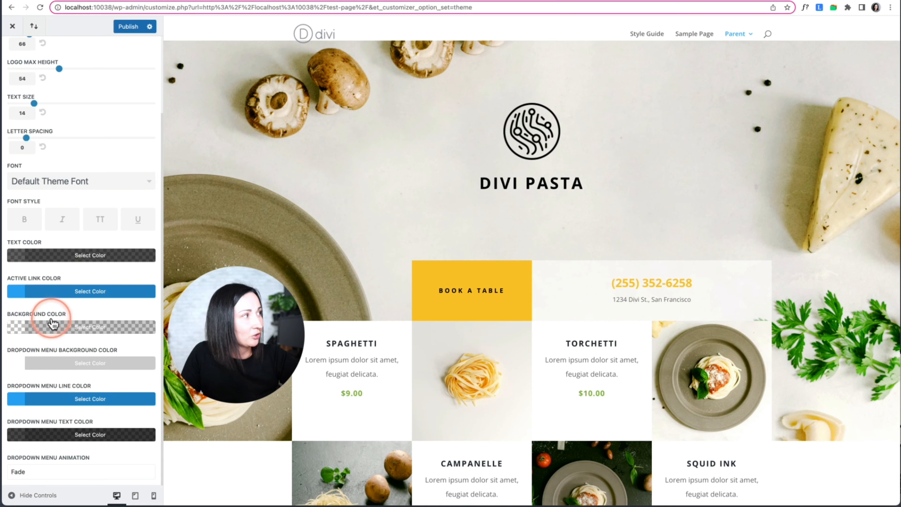
scroll(43, 319, up, 3)
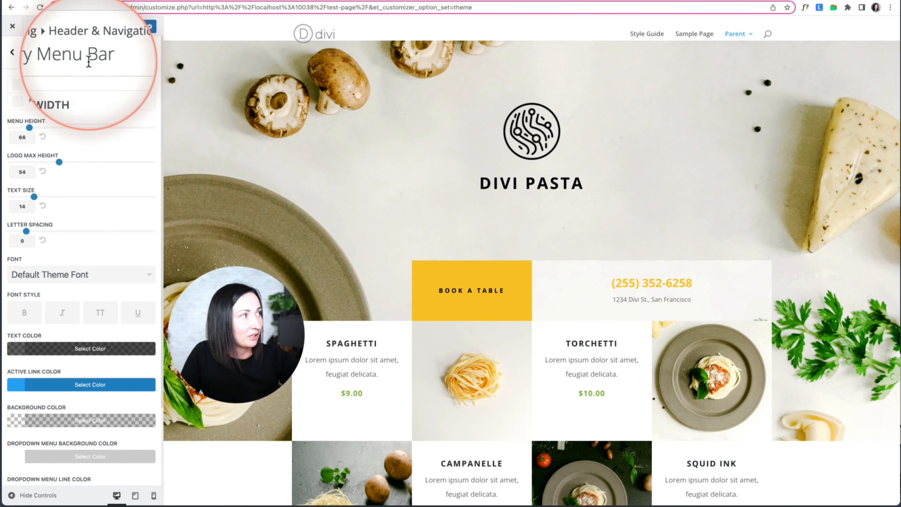
Set the fixed navigation's primary menu background color to purple #8300e9, check it in the preview, publish and close the customizer
click(12, 53)
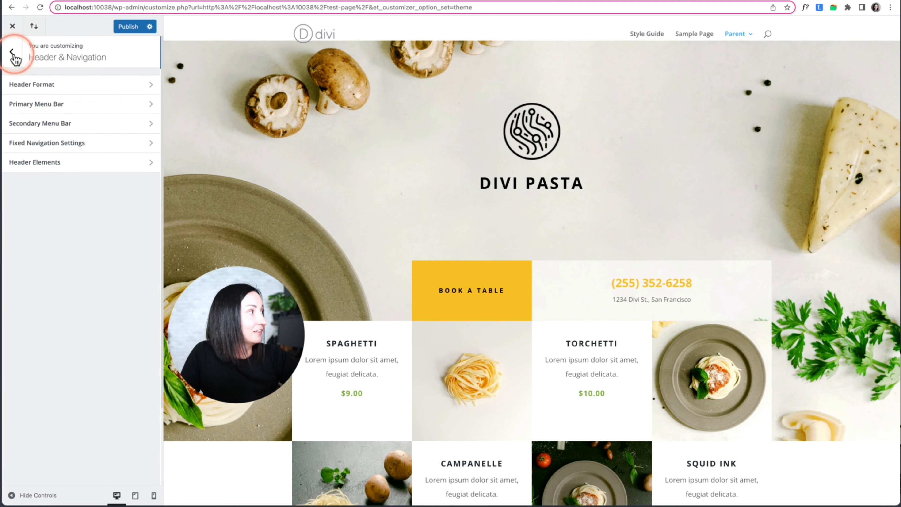
click(93, 145)
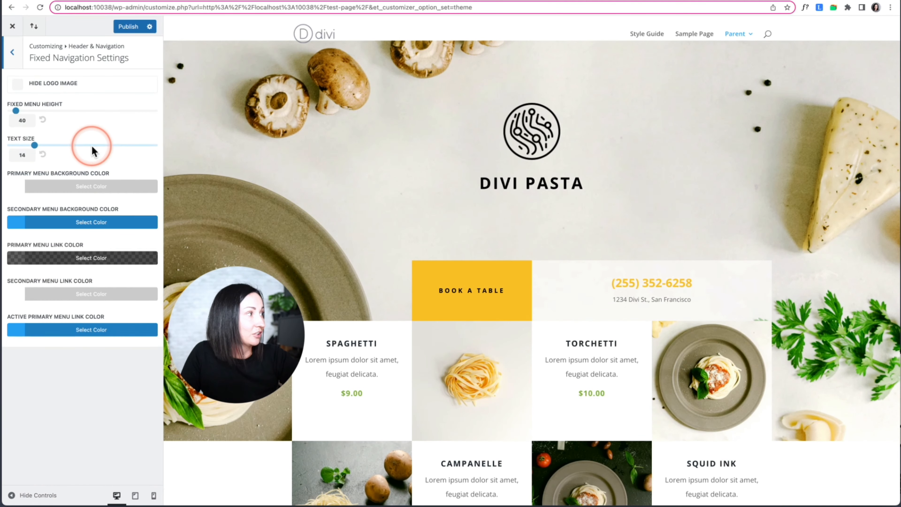
click(16, 190)
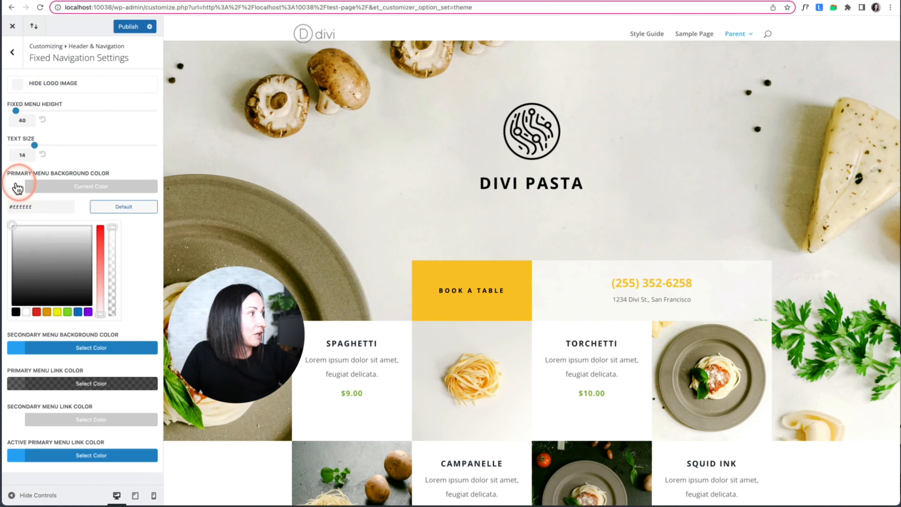
click(88, 312)
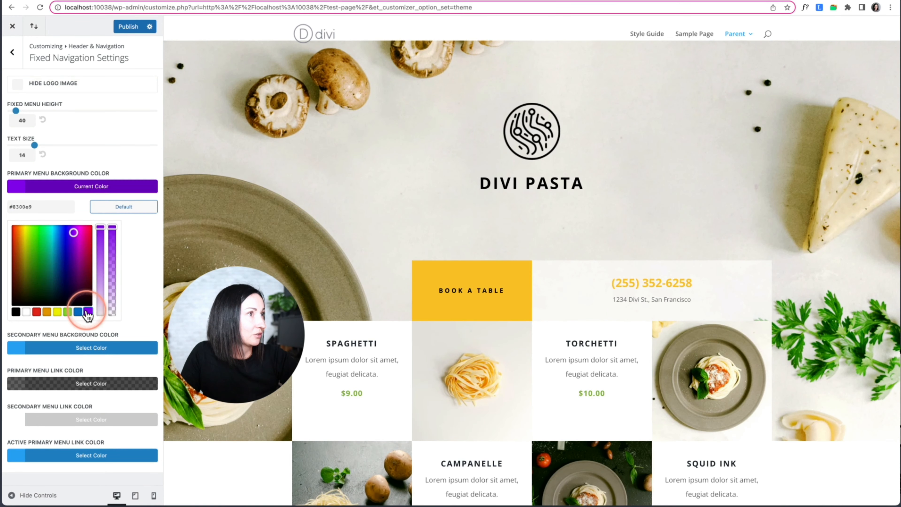
scroll(306, 179, down, 5)
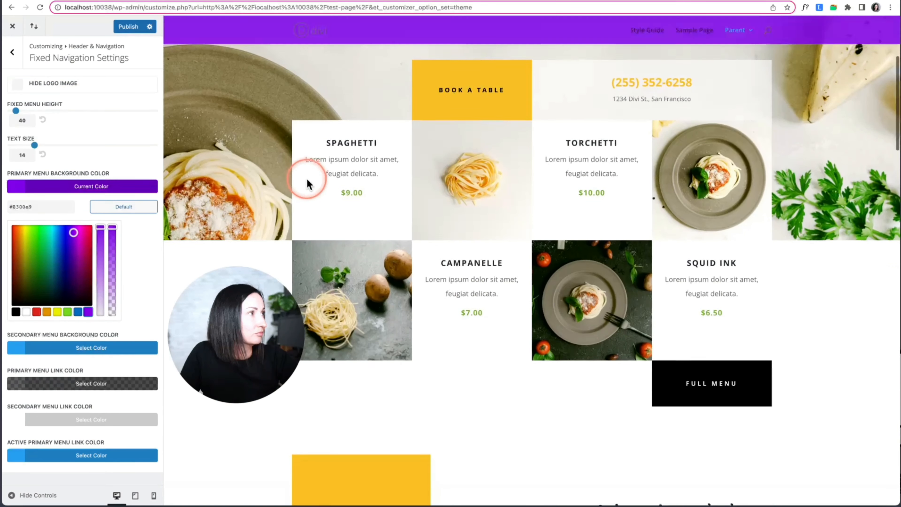
scroll(306, 178, up, 5)
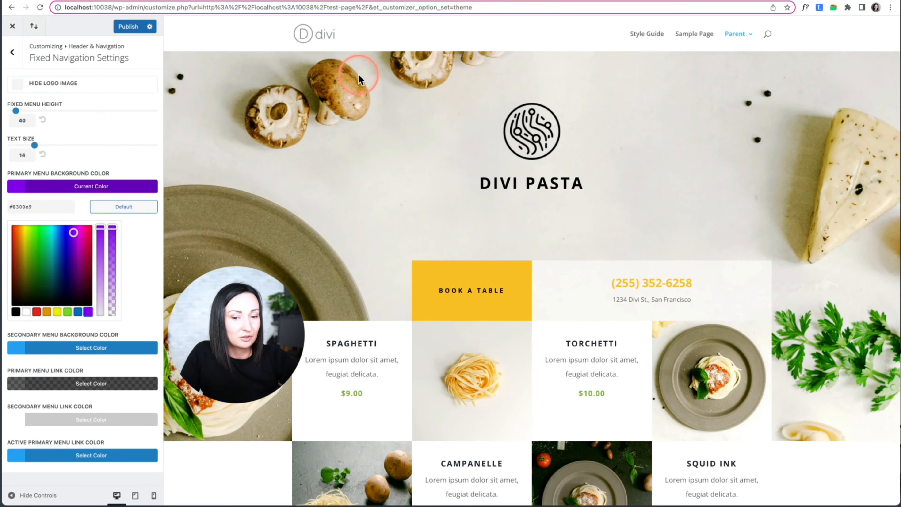
click(123, 30)
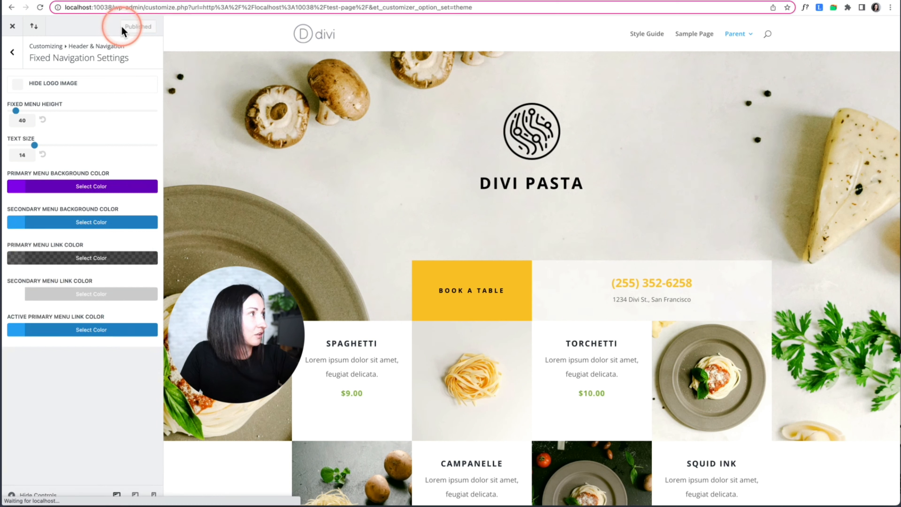
click(14, 27)
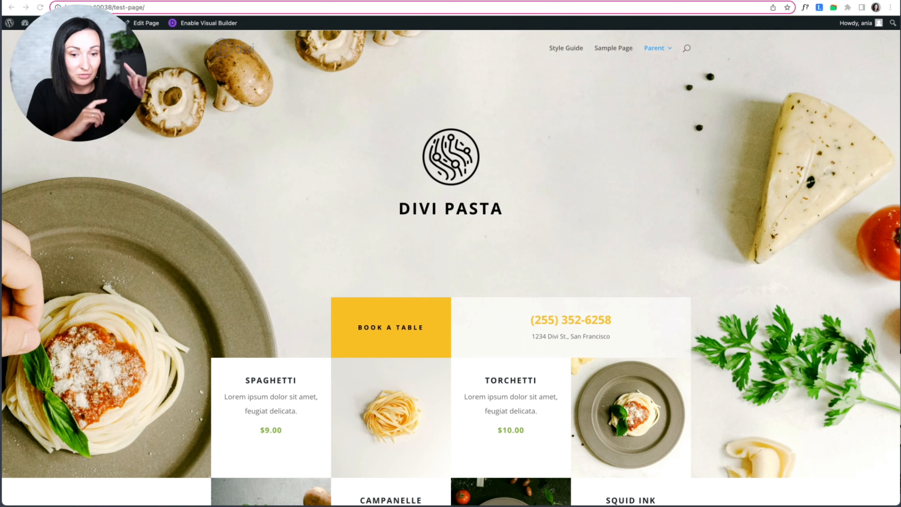
Examine how the test page's header background changes between the page top and the scrolled position
scroll(451, 266, down, 15)
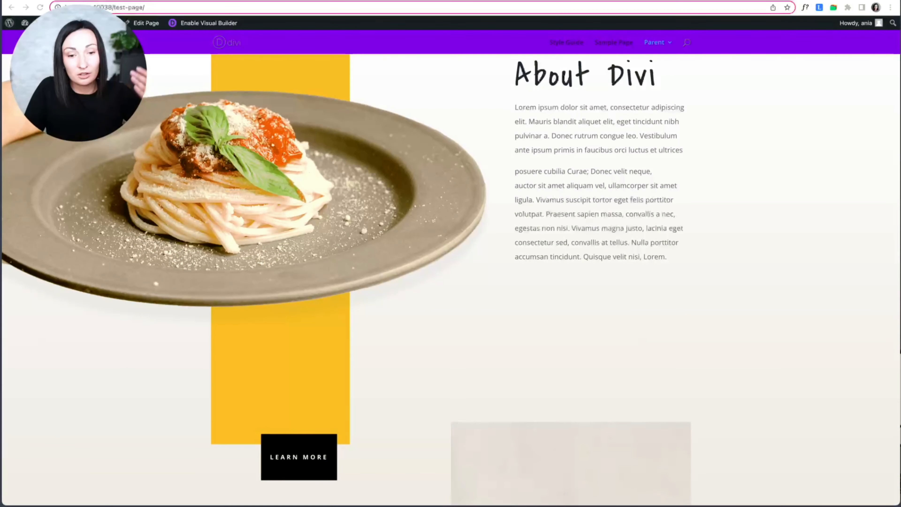
scroll(451, 266, up, 15)
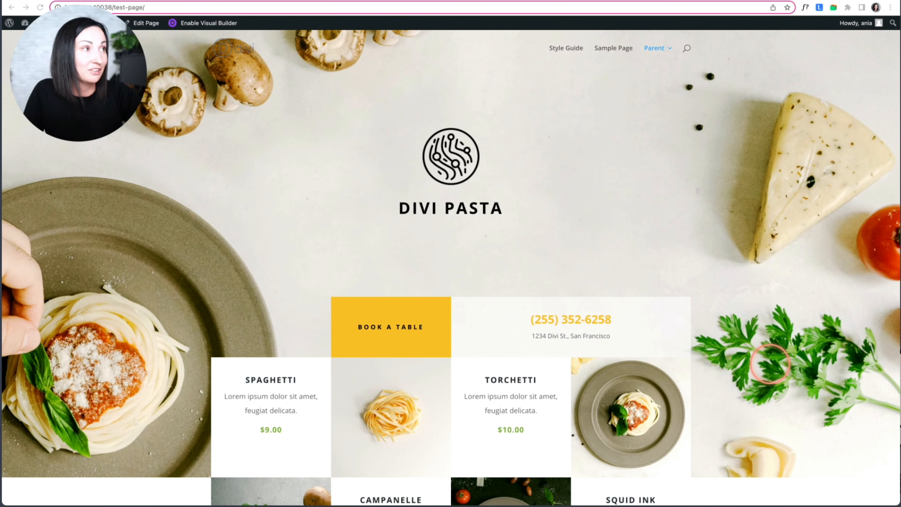
scroll(442, 91, down, 3)
scroll(442, 92, up, 3)
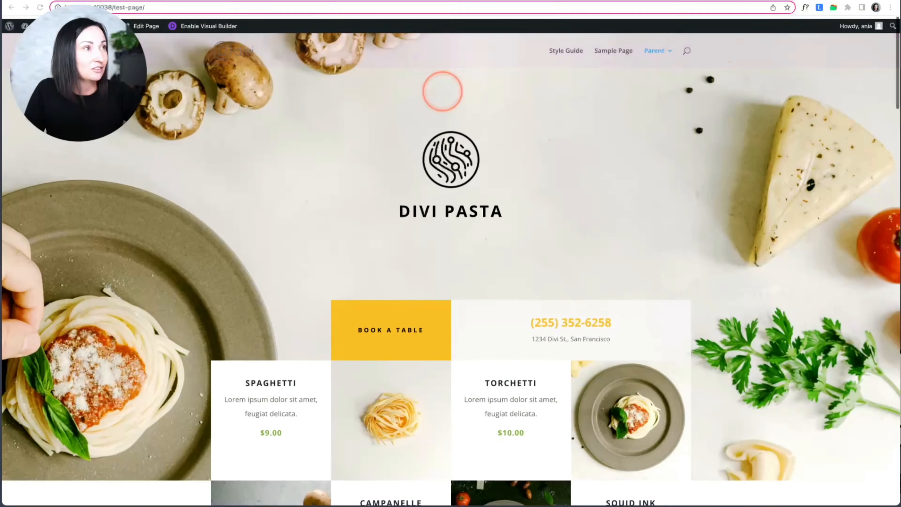
scroll(441, 91, down, 5)
scroll(442, 91, up, 6)
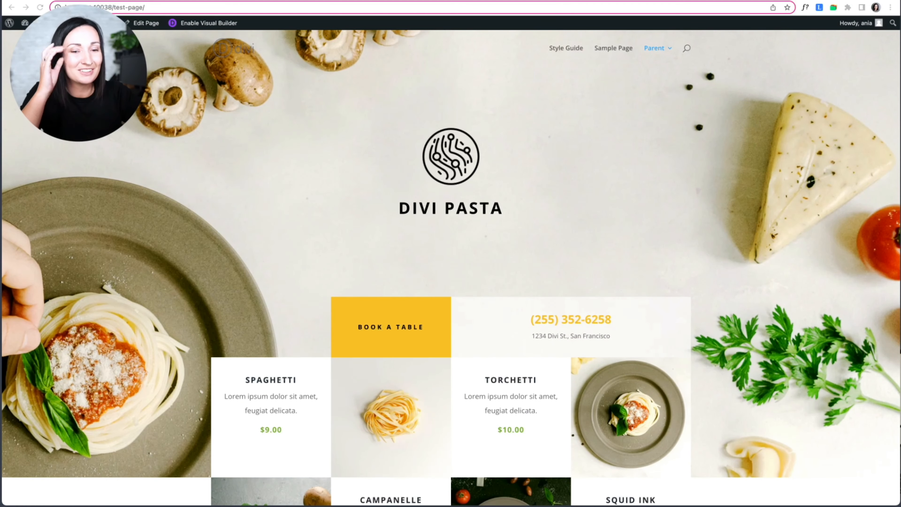
click(441, 93)
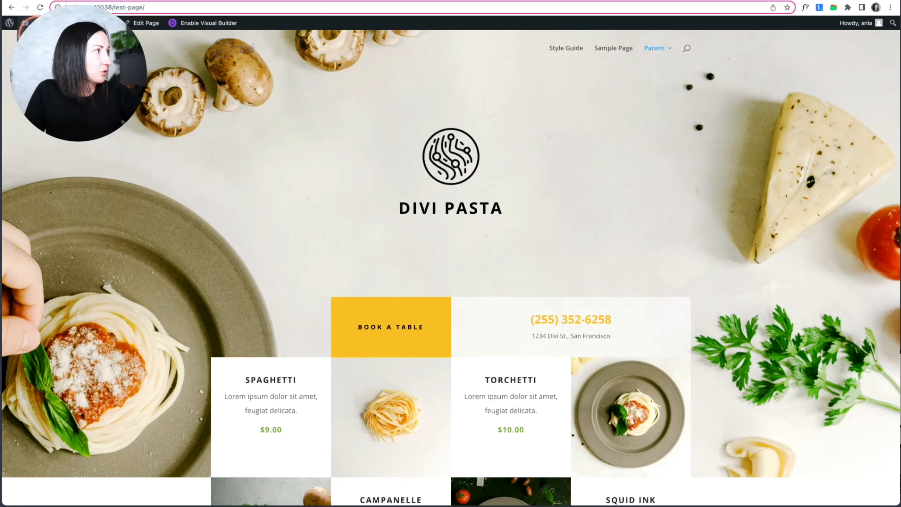
Open the Divi Theme Builder from the dashboard and create a new template used on the specific page Test Page
click(25, 22)
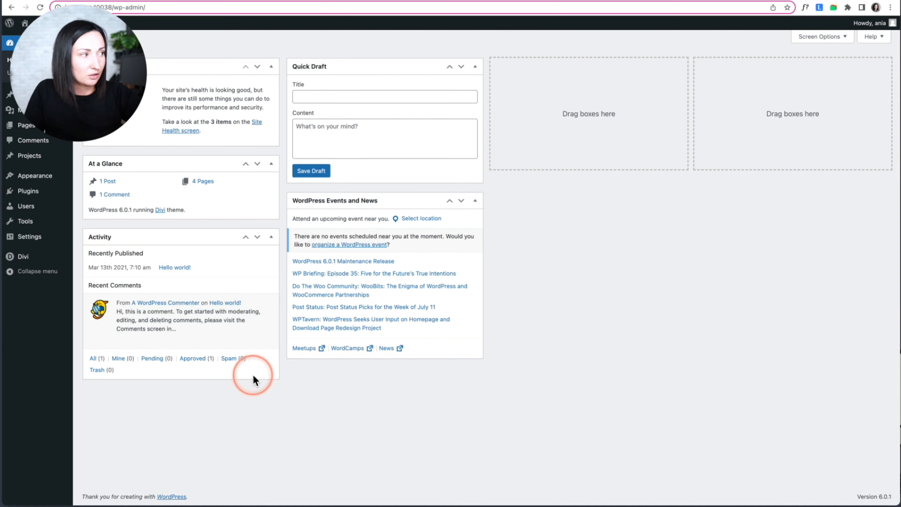
mouse_move(29, 259)
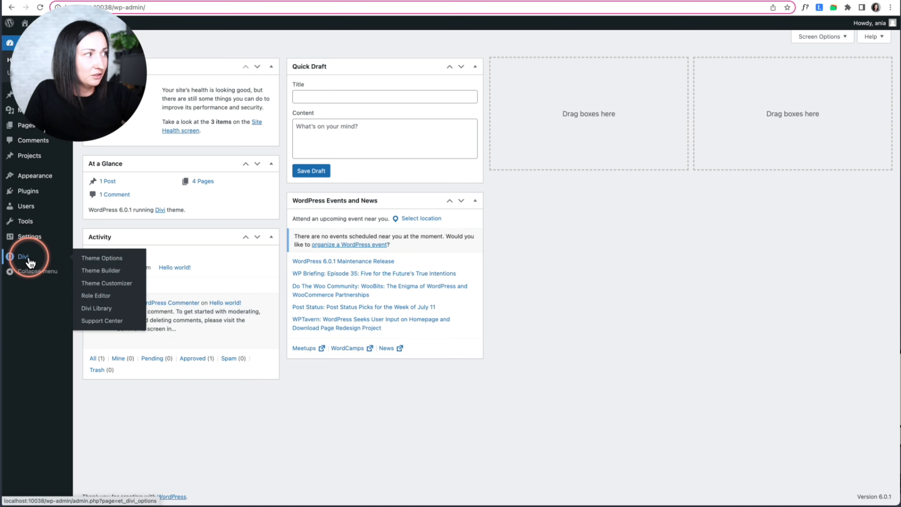
click(107, 272)
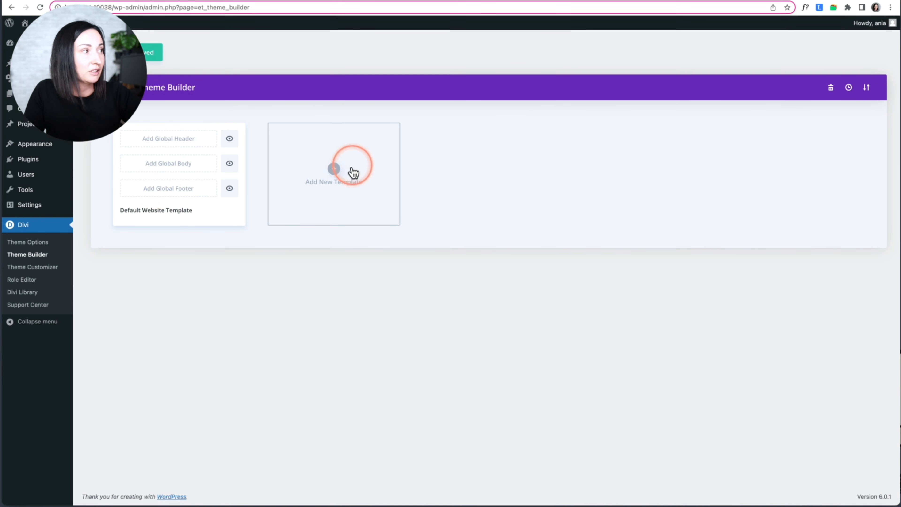
click(335, 171)
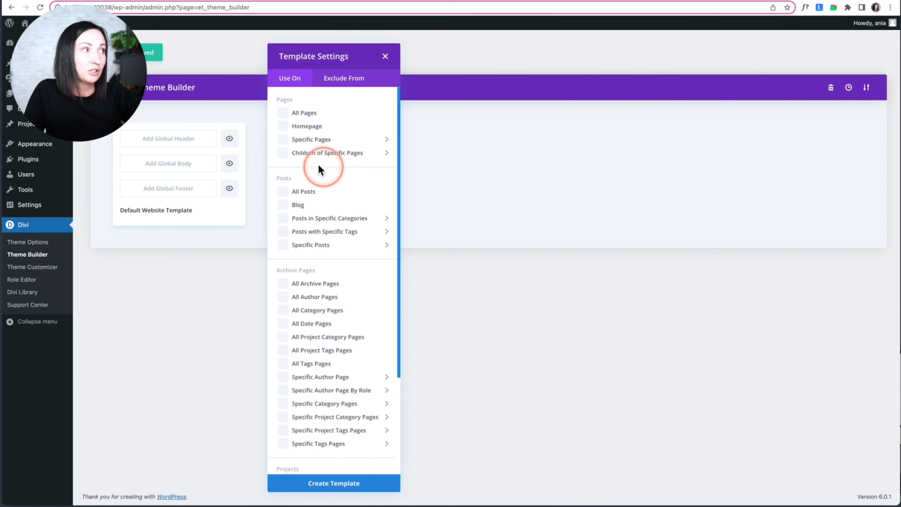
click(311, 142)
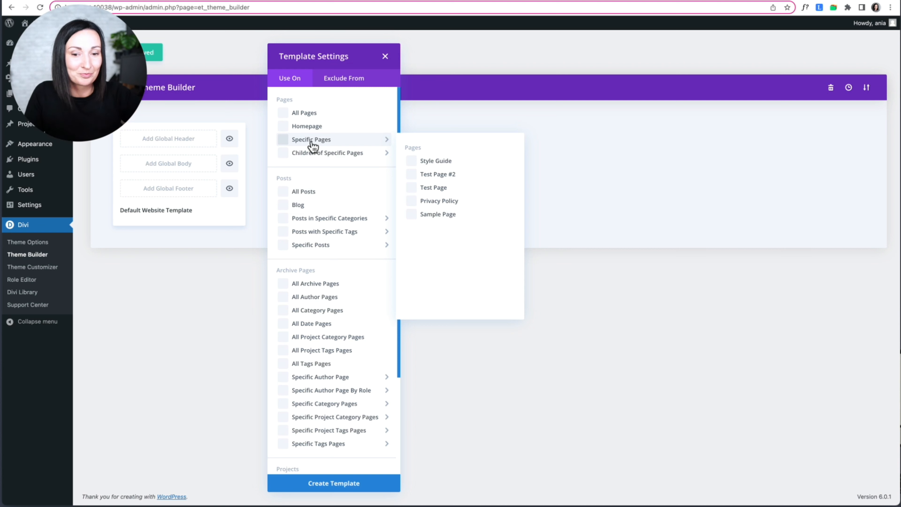
click(329, 180)
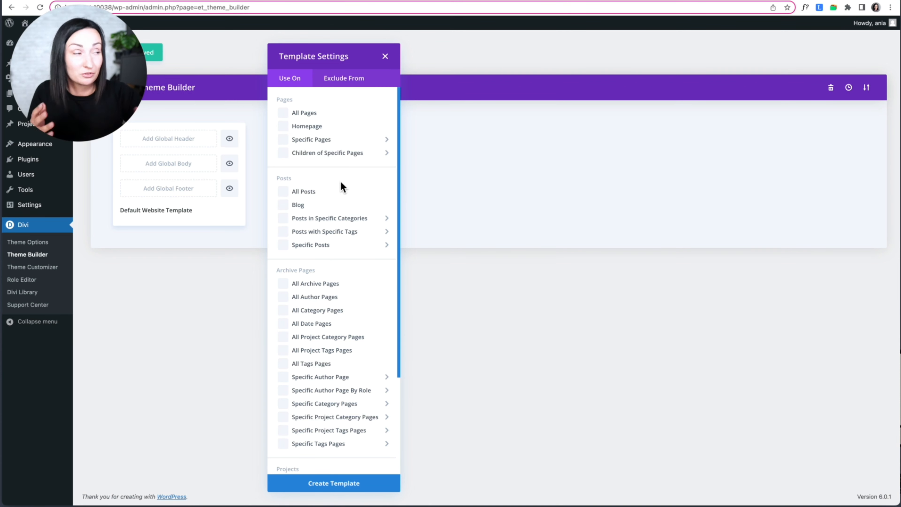
click(386, 140)
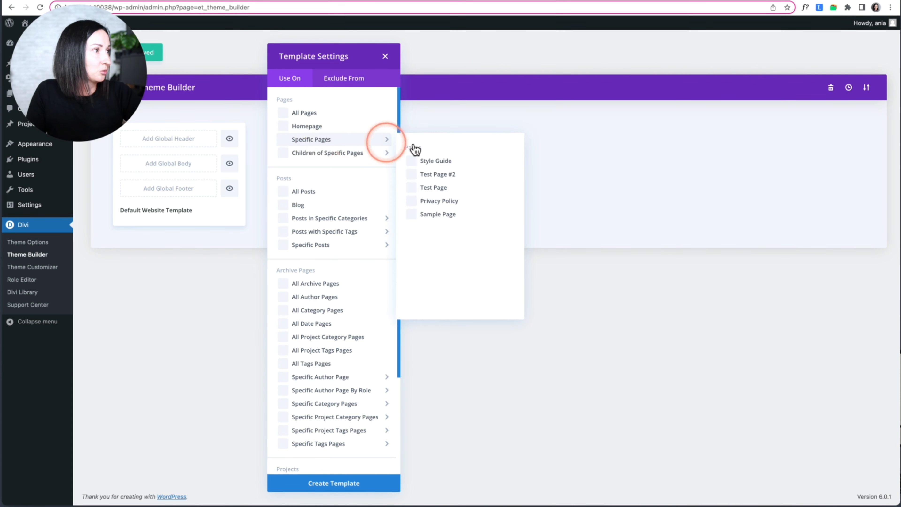
click(413, 189)
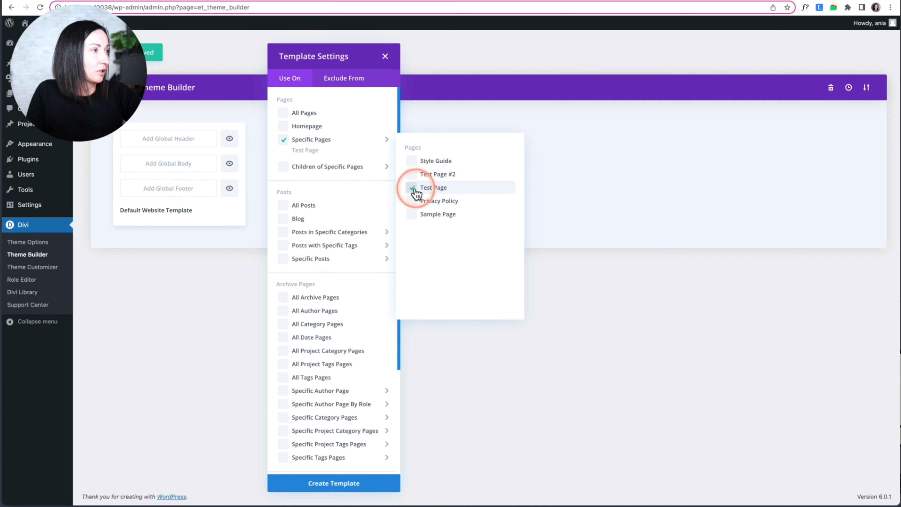
click(409, 362)
click(363, 478)
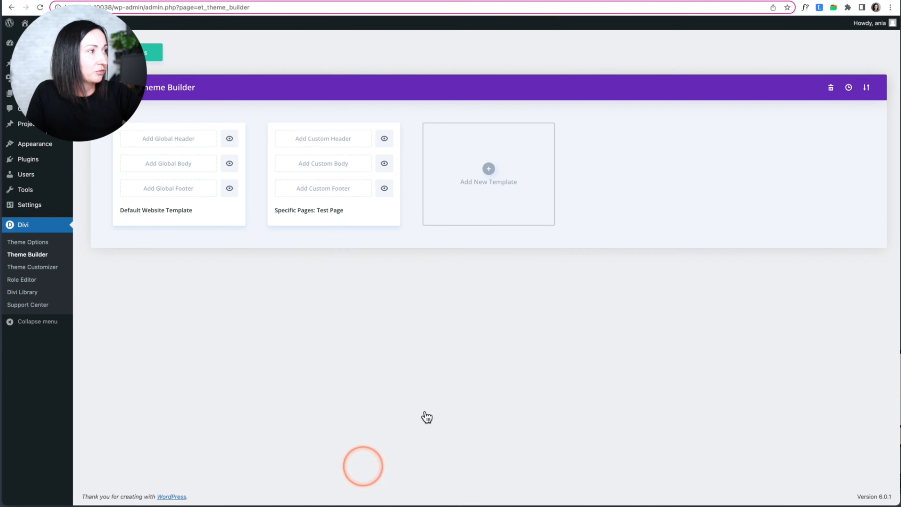
Start building a custom header layout for the Test Page template
mouse_move(312, 199)
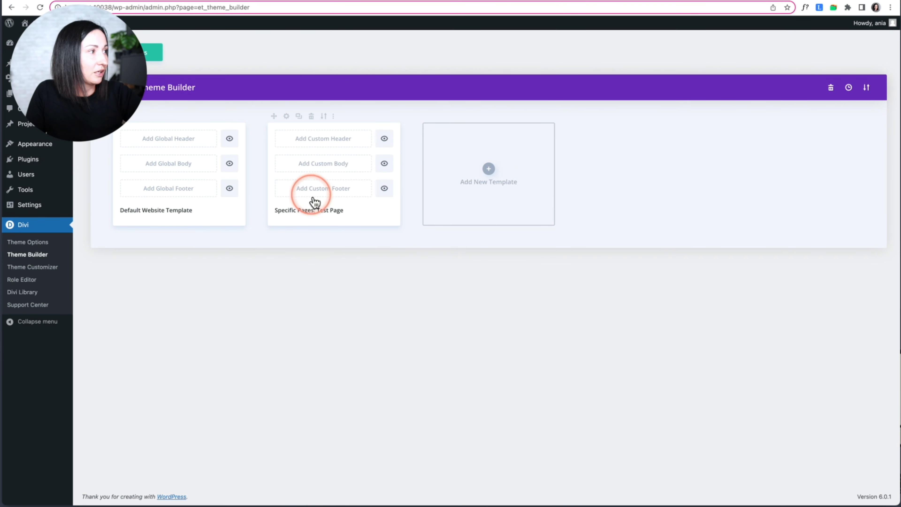
click(323, 143)
click(325, 148)
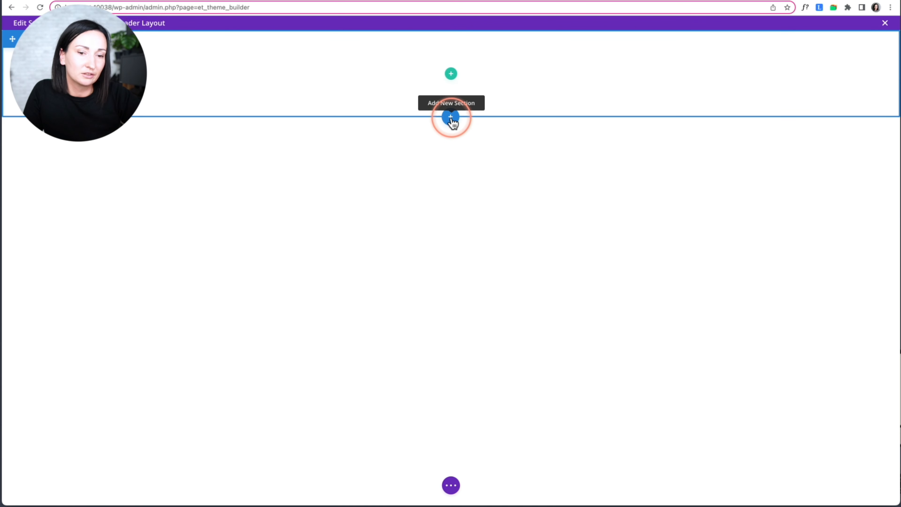
Add a fullwidth section containing a Fullwidth Menu module below the empty section of the header layout
click(451, 120)
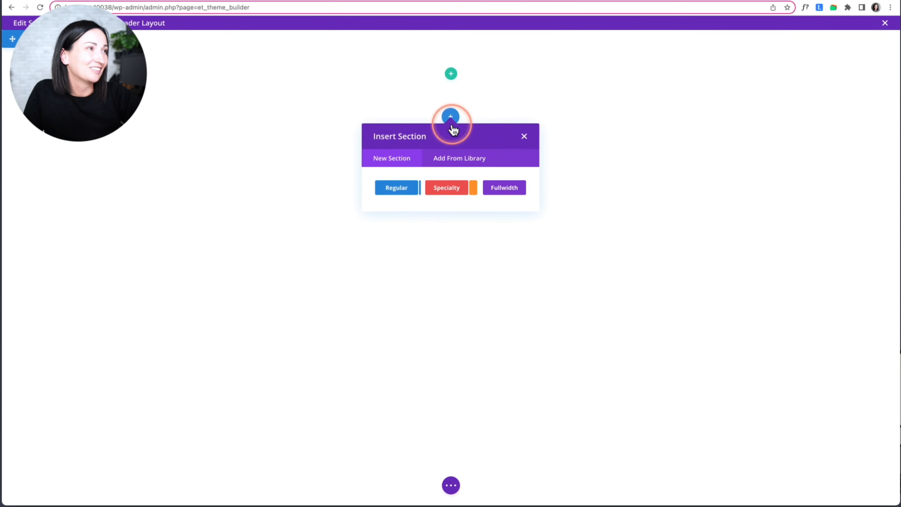
click(504, 189)
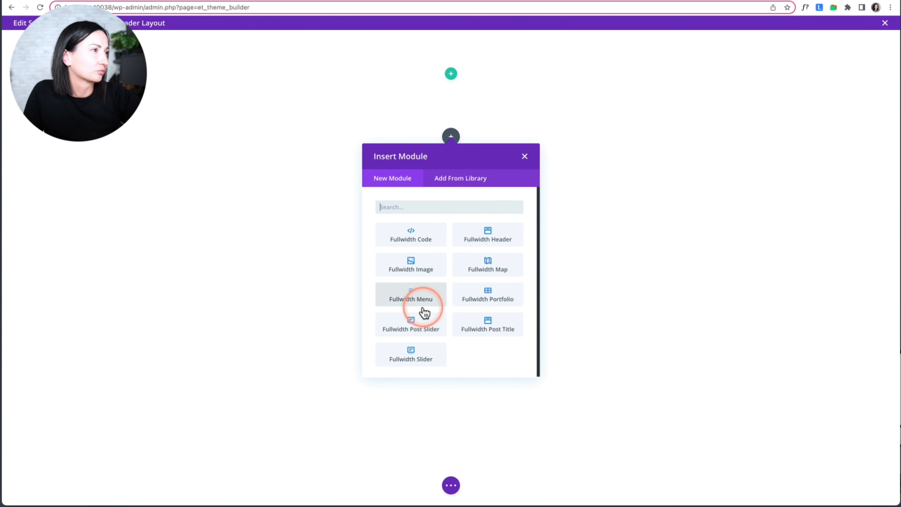
click(413, 300)
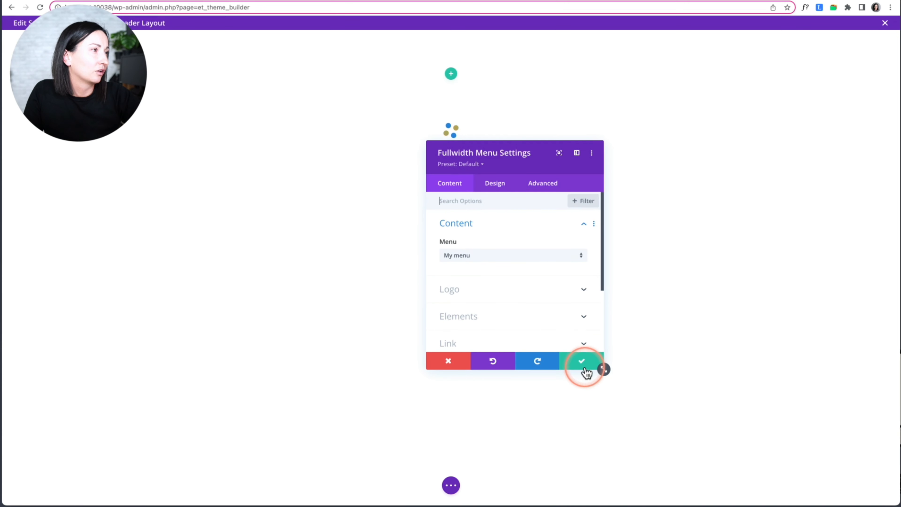
Make the Fullwidth Menu module's background color transparent
scroll(505, 308, down, 4)
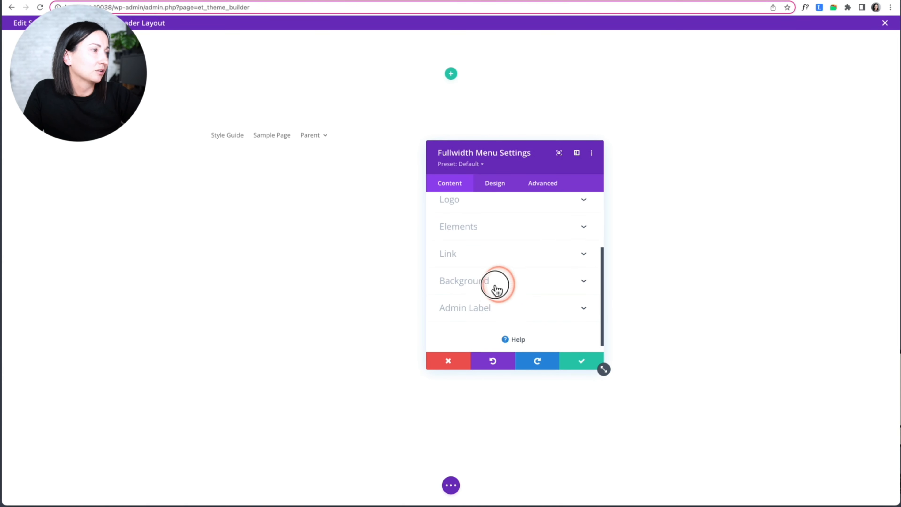
click(497, 288)
scroll(512, 302, down, 2)
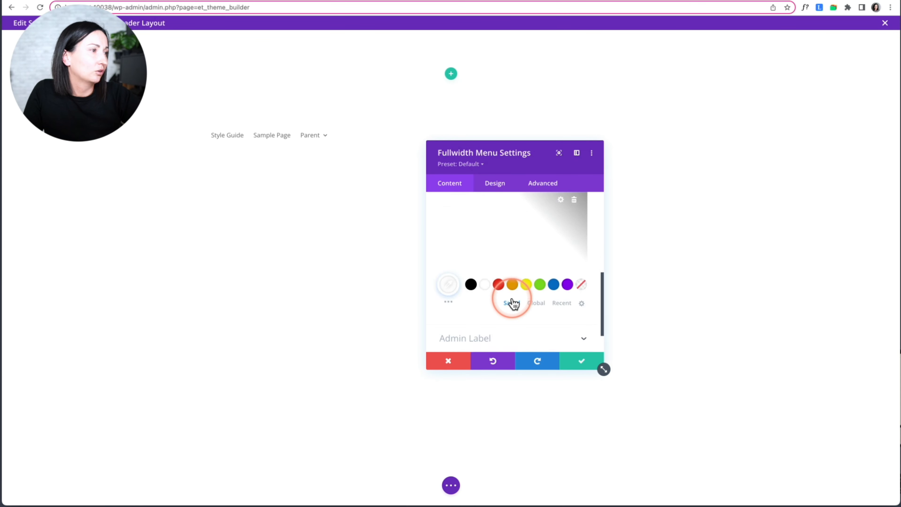
click(581, 284)
click(498, 253)
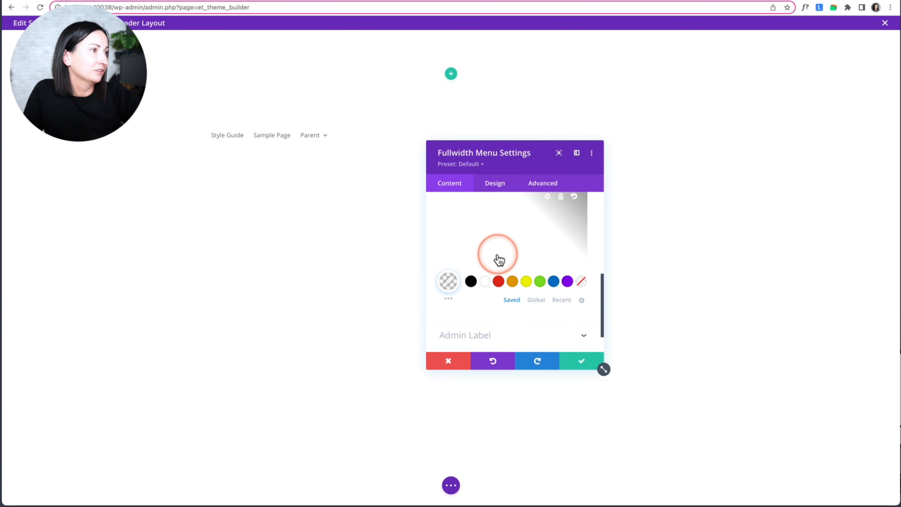
scroll(500, 259, up, 6)
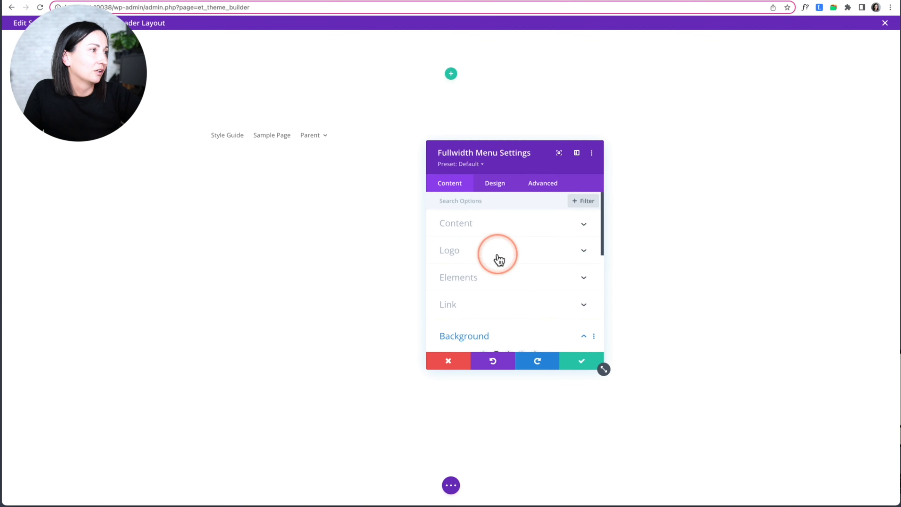
Set the Fullwidth Menu module's sticky position to Stick to Top
click(540, 183)
scroll(500, 280, down, 3)
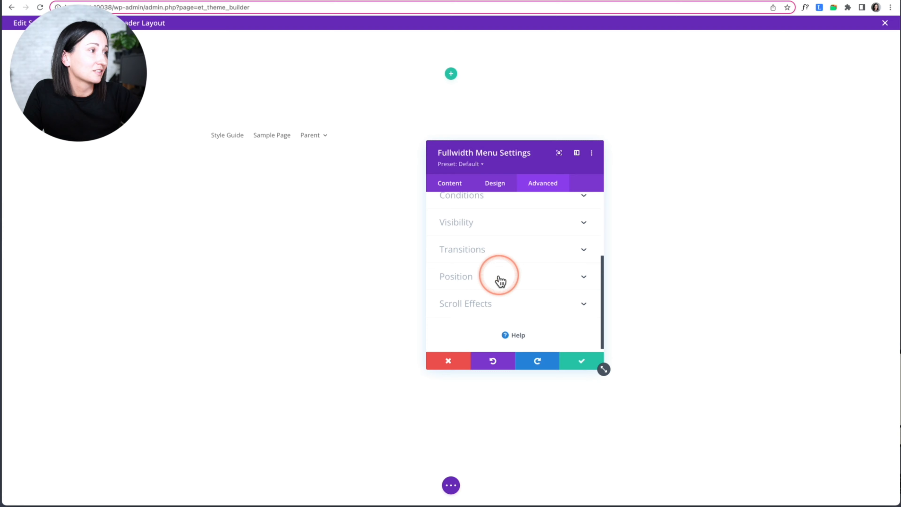
click(456, 283)
click(480, 308)
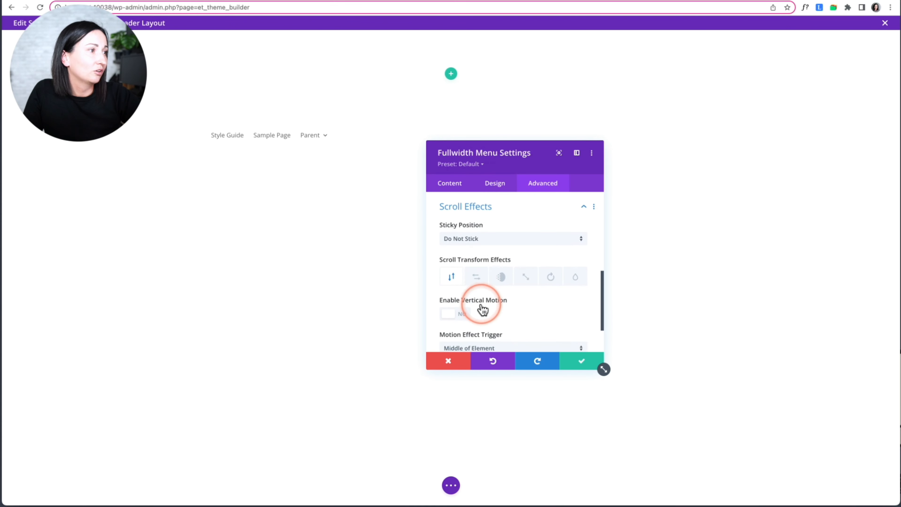
click(476, 239)
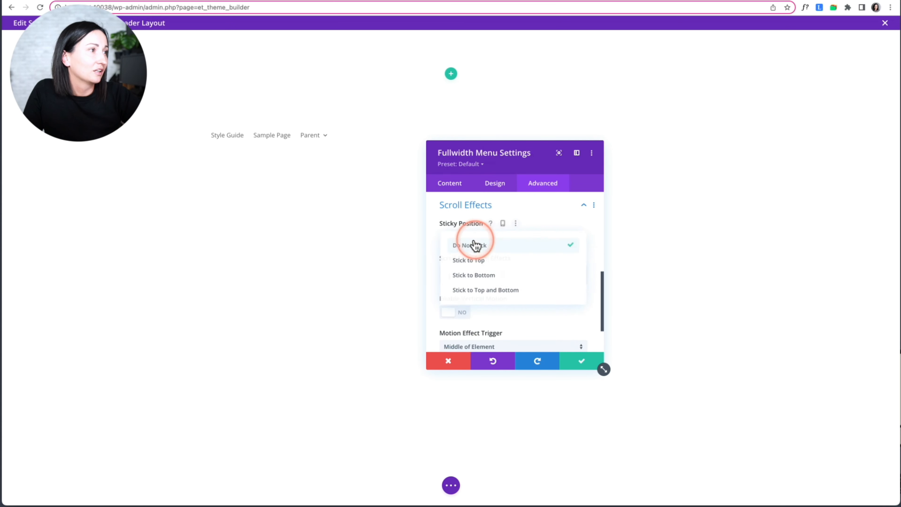
click(483, 263)
Give the Fullwidth Menu a purple #8300e9 background color for its sticky state
click(461, 184)
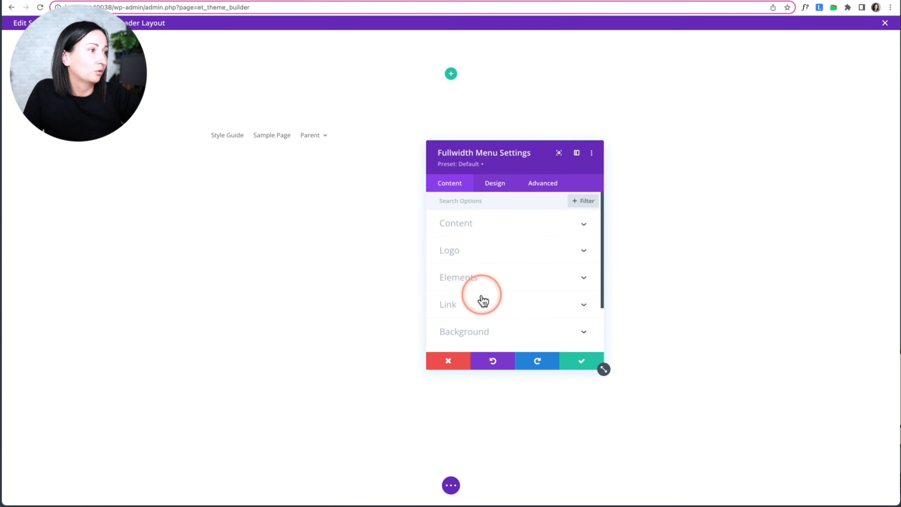
scroll(484, 301, down, 3)
click(486, 278)
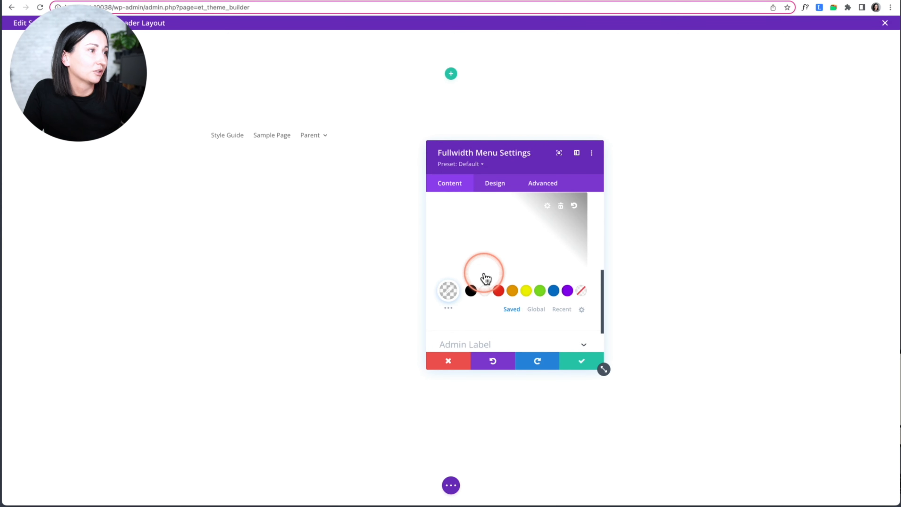
scroll(483, 273, up, 2)
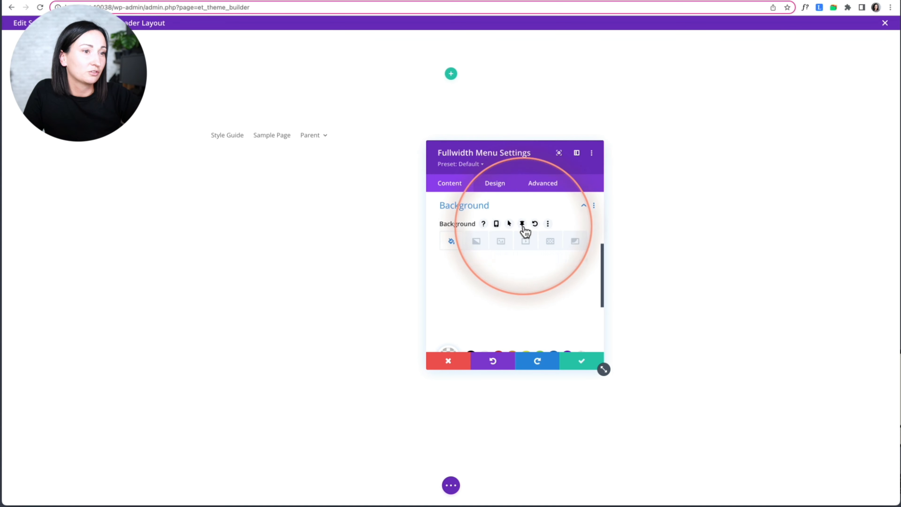
click(523, 227)
scroll(539, 302, down, 3)
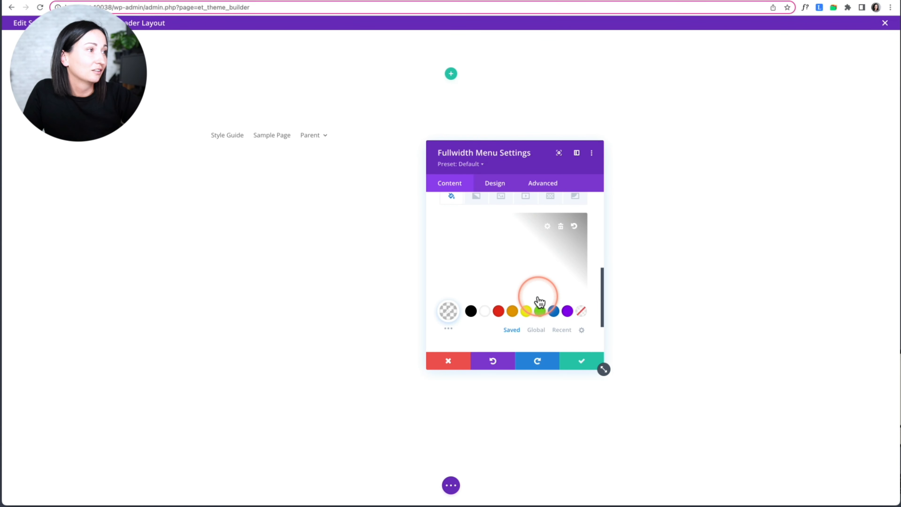
click(568, 312)
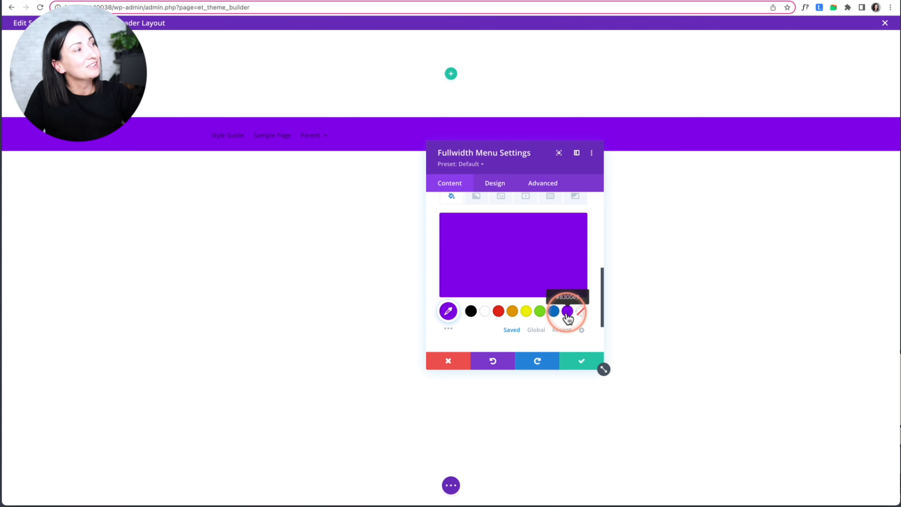
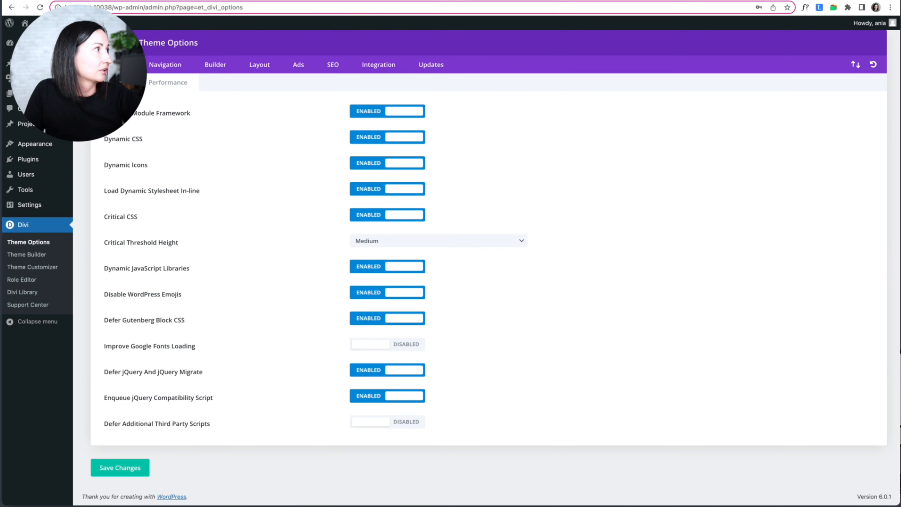
Visit the live site, open Test Page under Parent, and check the header background at the page top and while scrolled
click(41, 35)
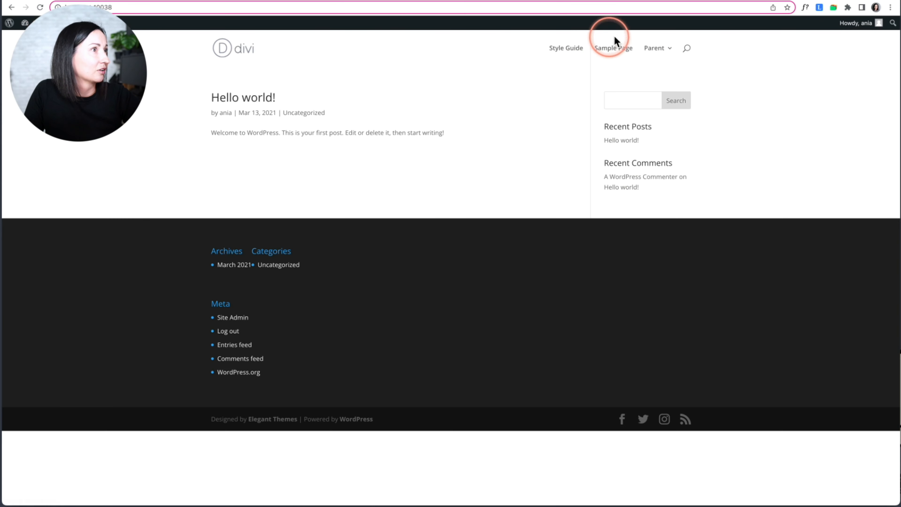
mouse_move(655, 46)
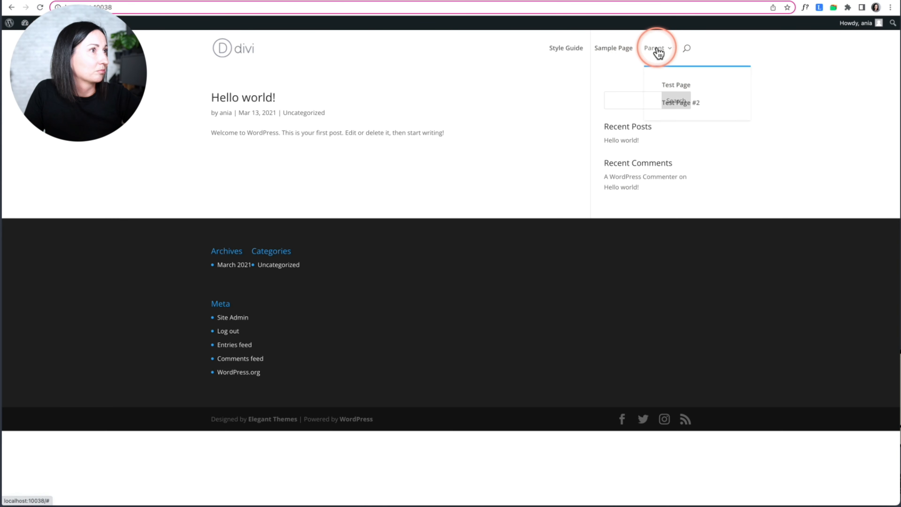
right_click(670, 86)
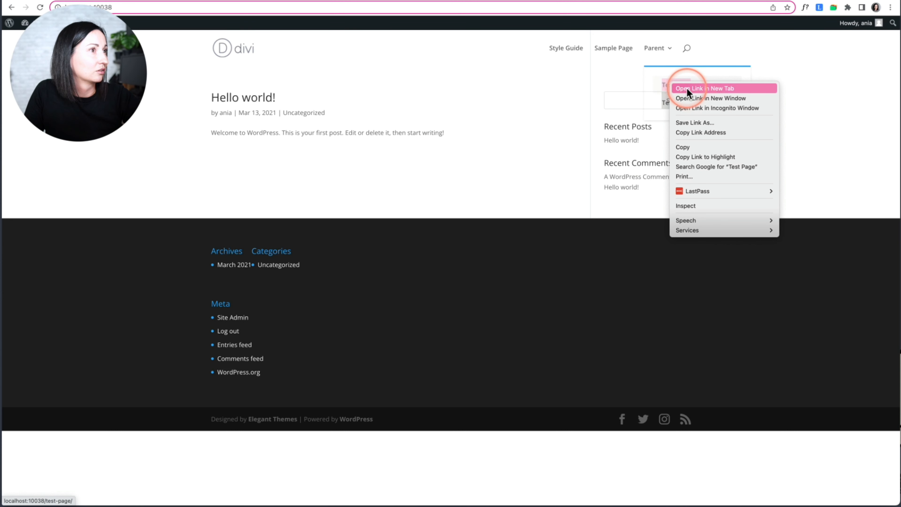
click(663, 85)
right_click(662, 86)
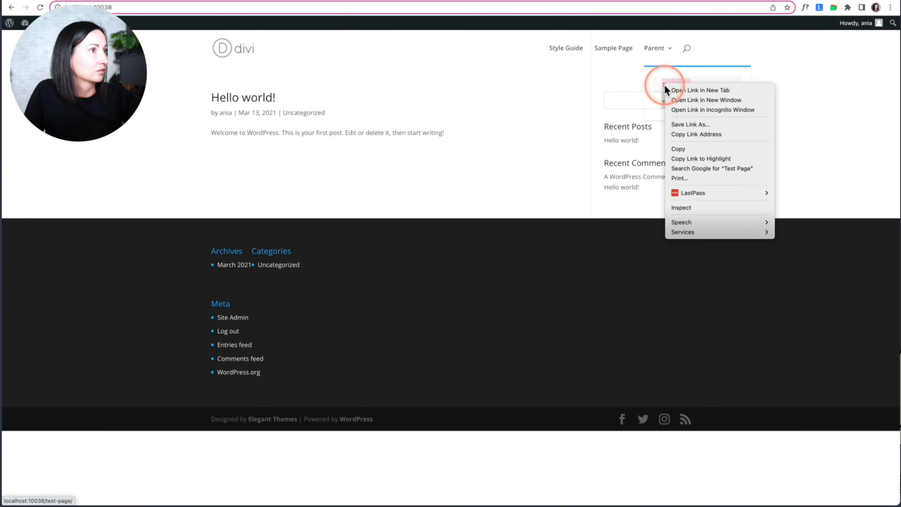
click(662, 85)
click(668, 84)
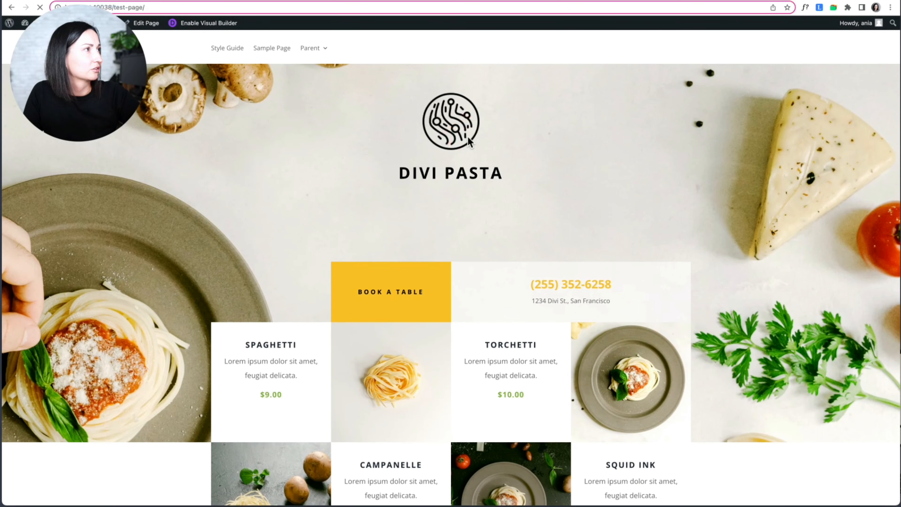
scroll(469, 141, down, 10)
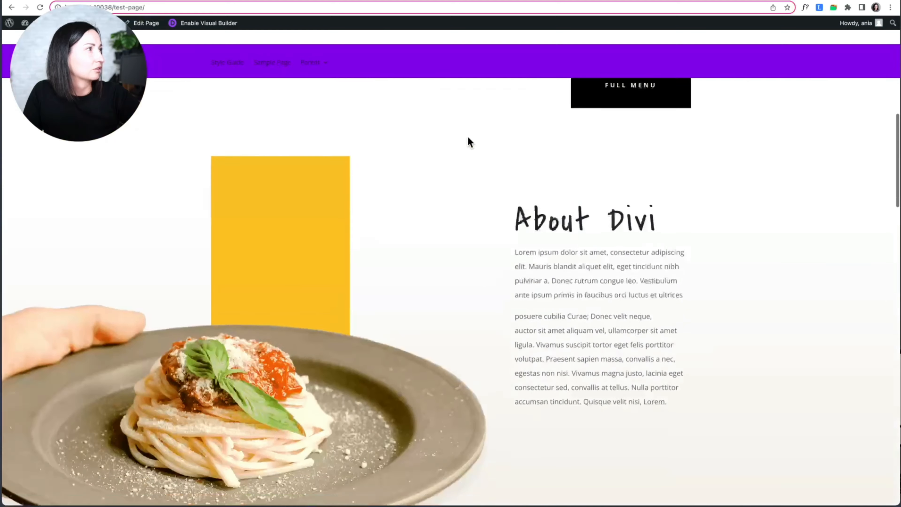
scroll(469, 141, up, 10)
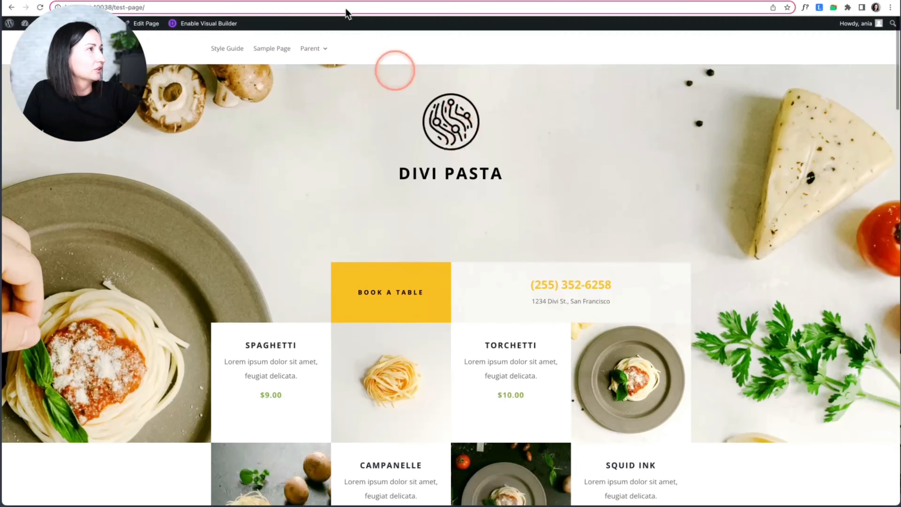
click(160, 7)
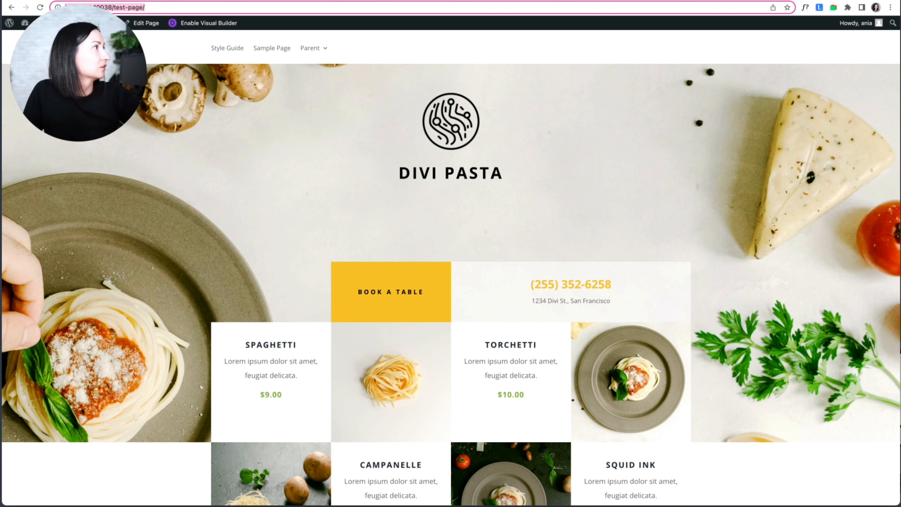
key(super+shift+n)
text(http://localhost:10038/test-page/)
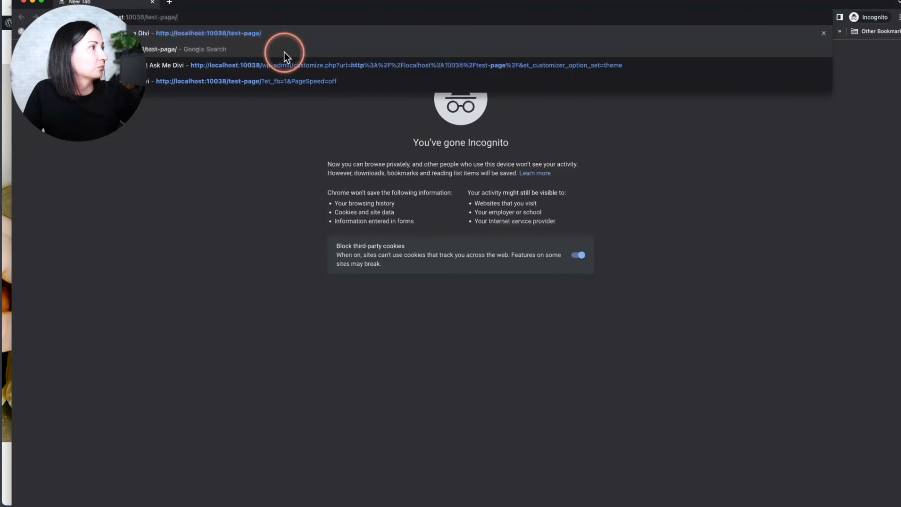
key(Return)
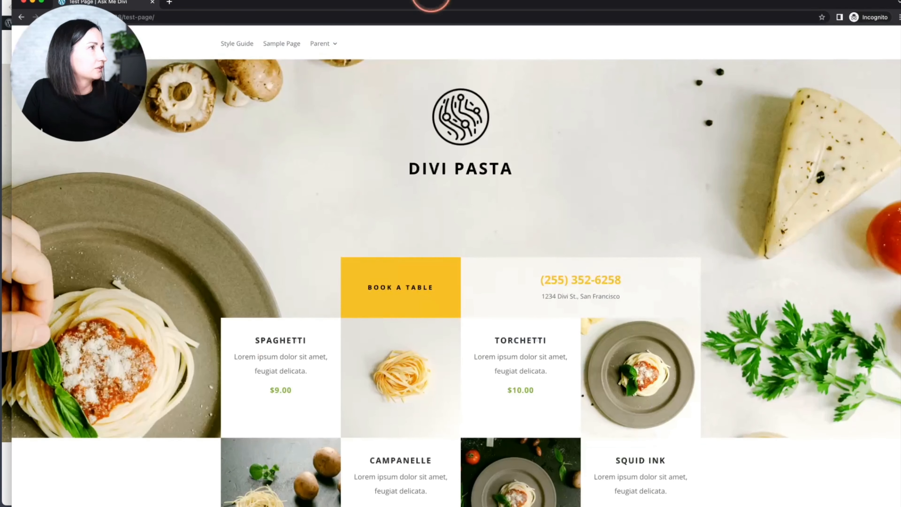
drag(431, 0, 425, 57)
Switch back to the logged-in Test Page and enable the Visual Builder on it
click(387, 0)
click(333, 1)
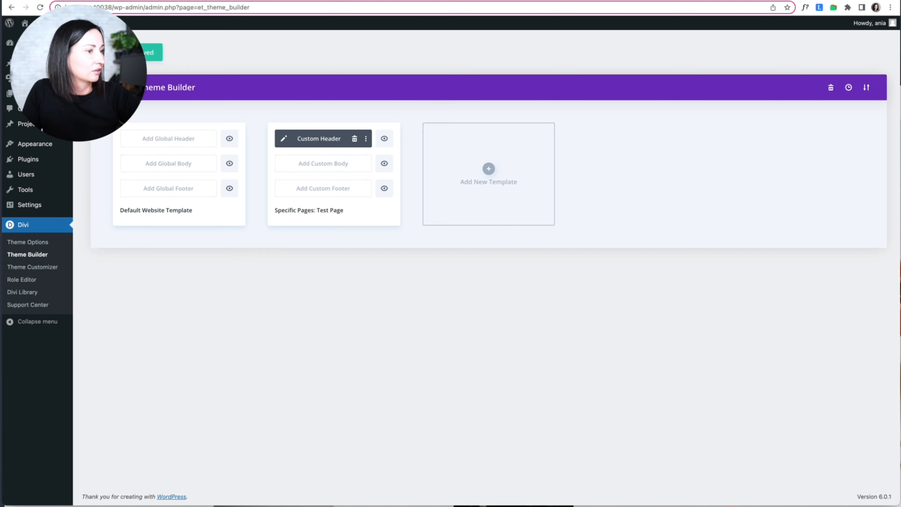
click(696, 506)
click(317, 42)
click(385, 0)
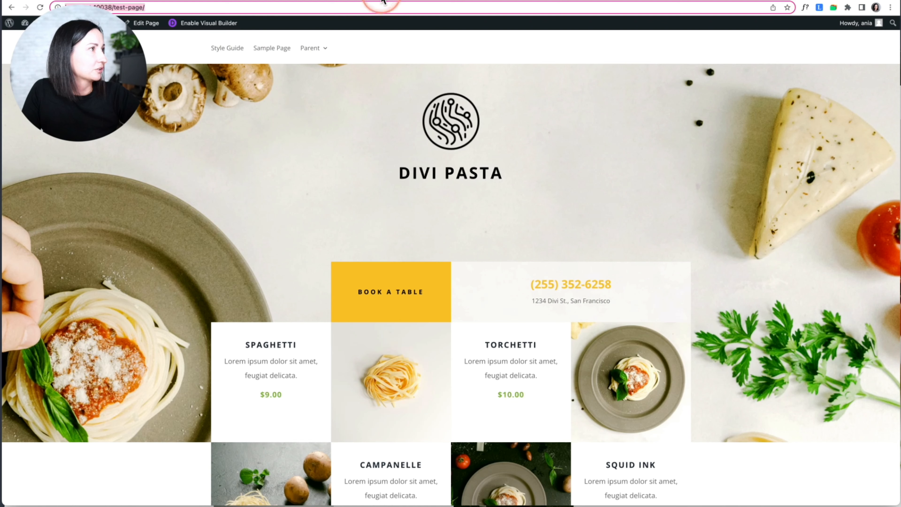
click(215, 24)
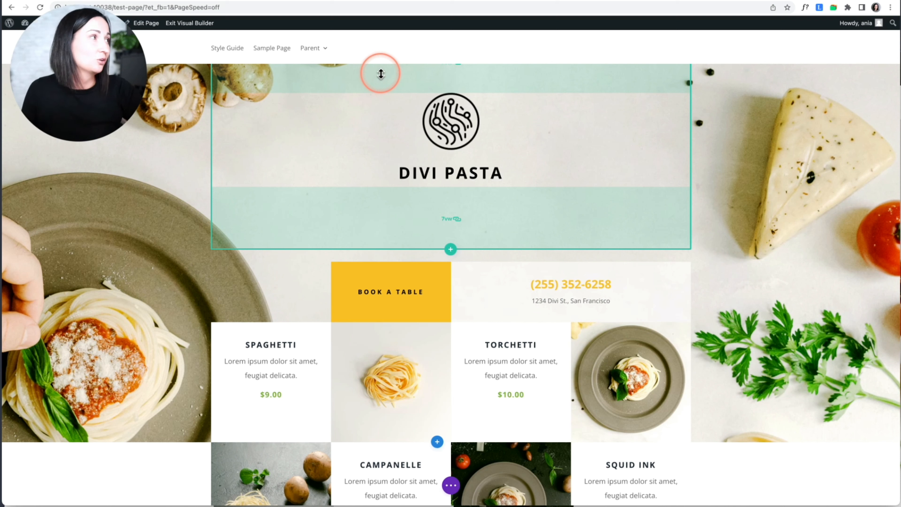
Make the background color of the header's menu section transparent
click(459, 41)
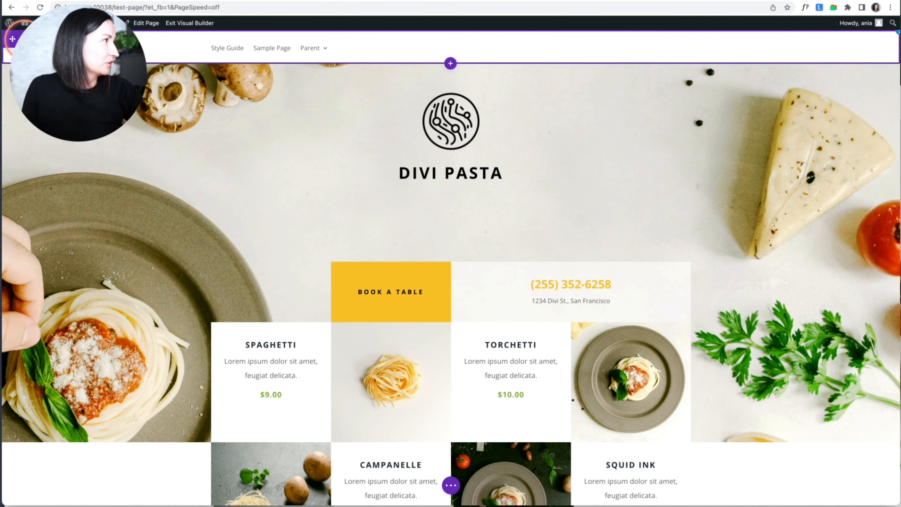
click(23, 39)
click(543, 183)
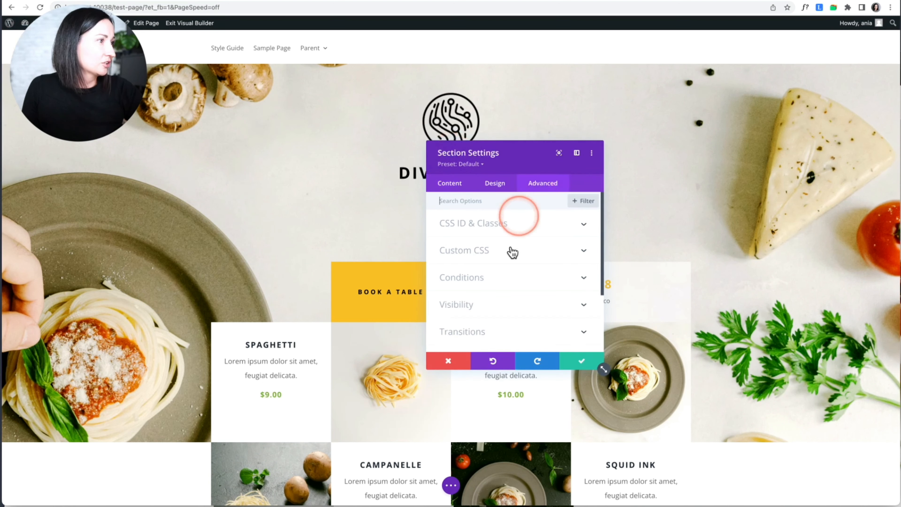
scroll(483, 282, down, 3)
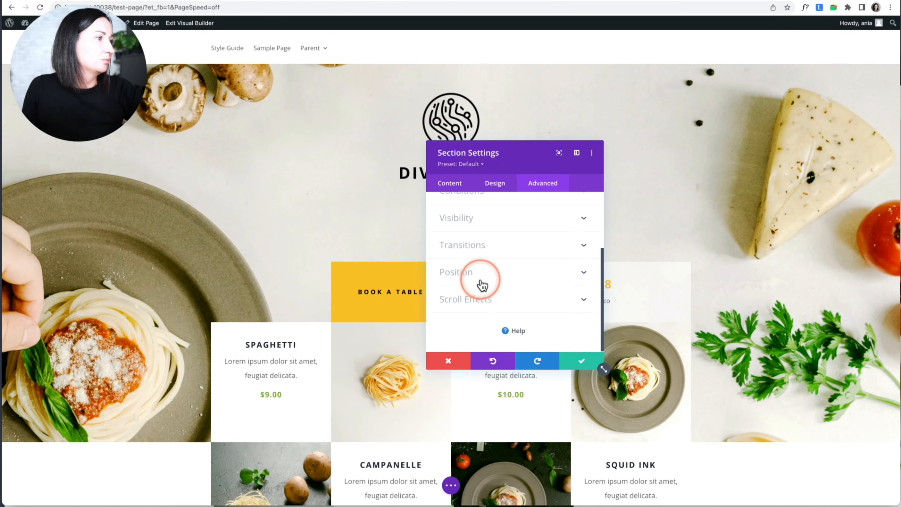
scroll(477, 242, up, 3)
click(452, 181)
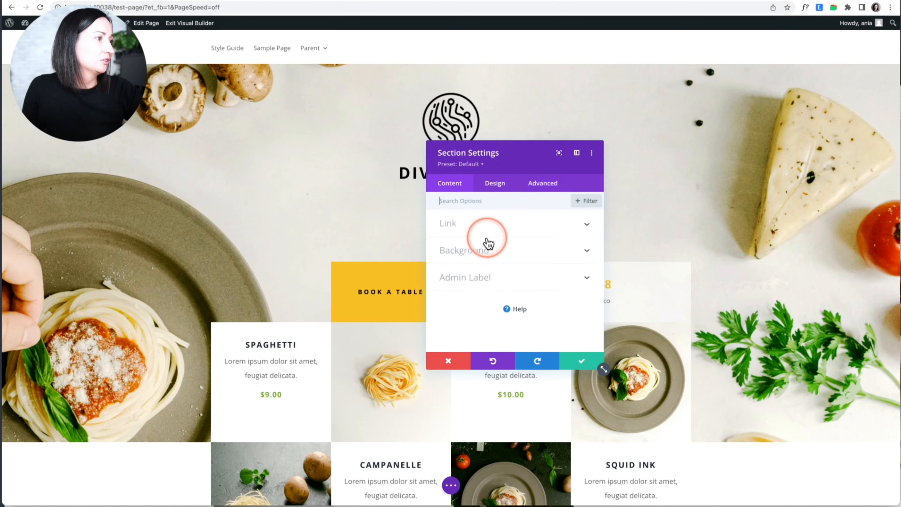
click(489, 245)
click(508, 313)
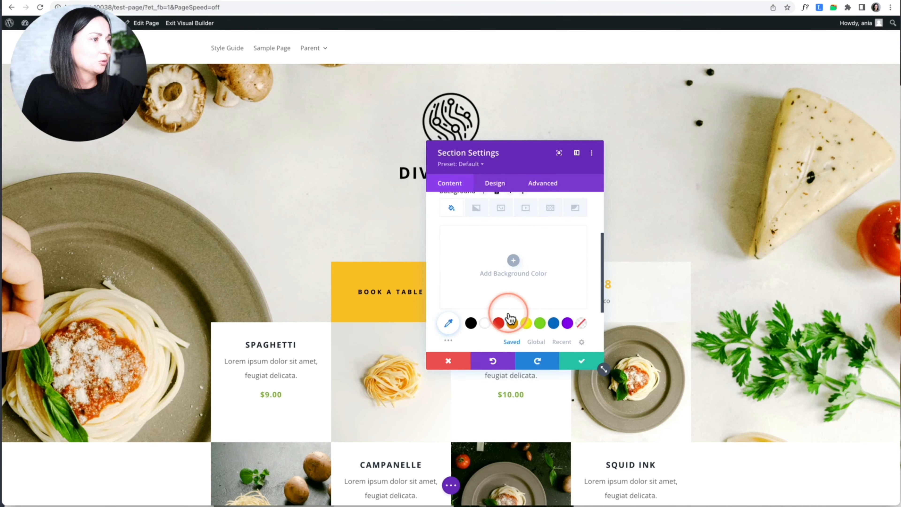
click(581, 324)
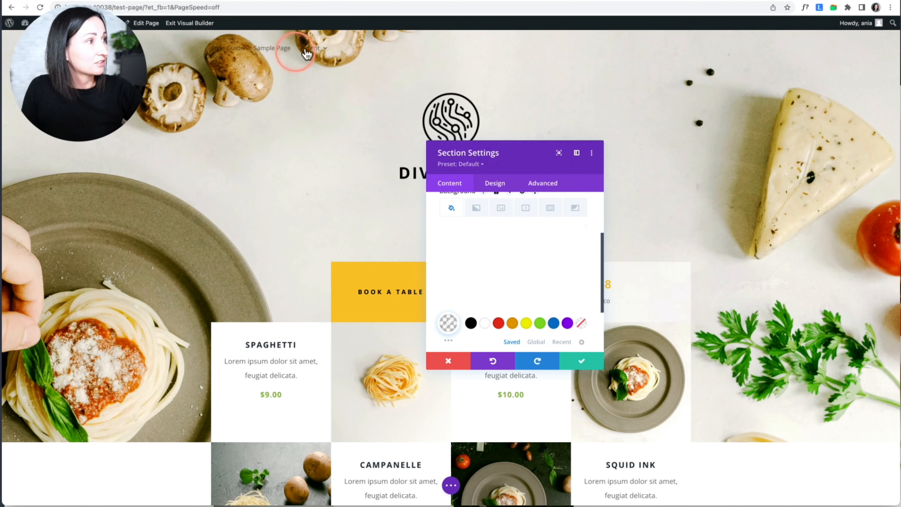
Set the header section's position to Relative
click(542, 182)
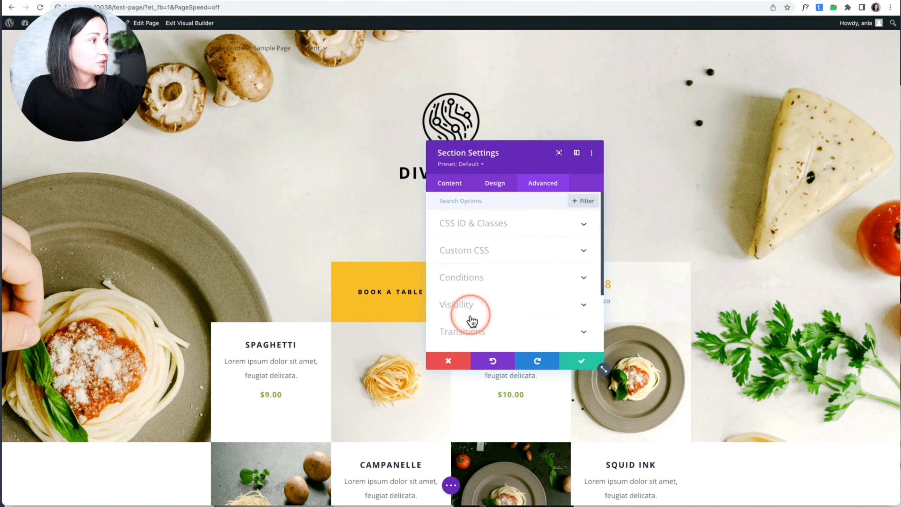
scroll(475, 312, down, 3)
click(469, 296)
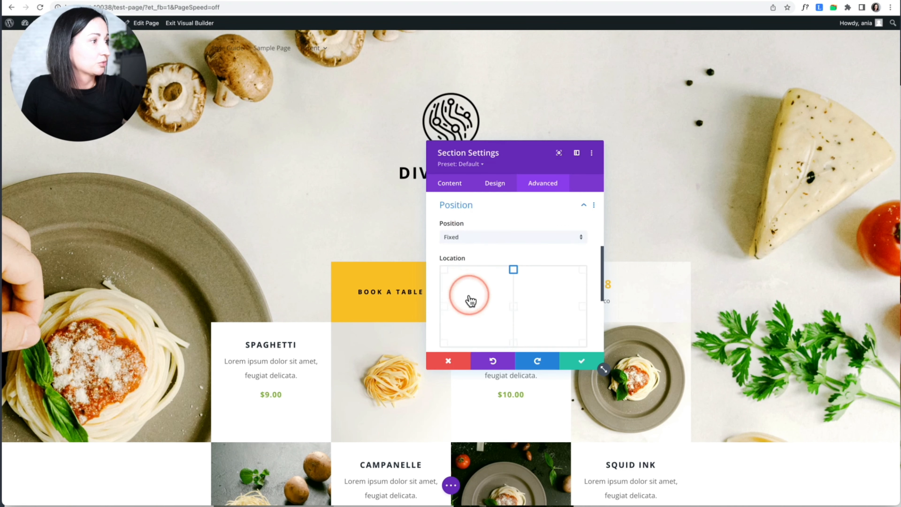
click(476, 244)
click(455, 257)
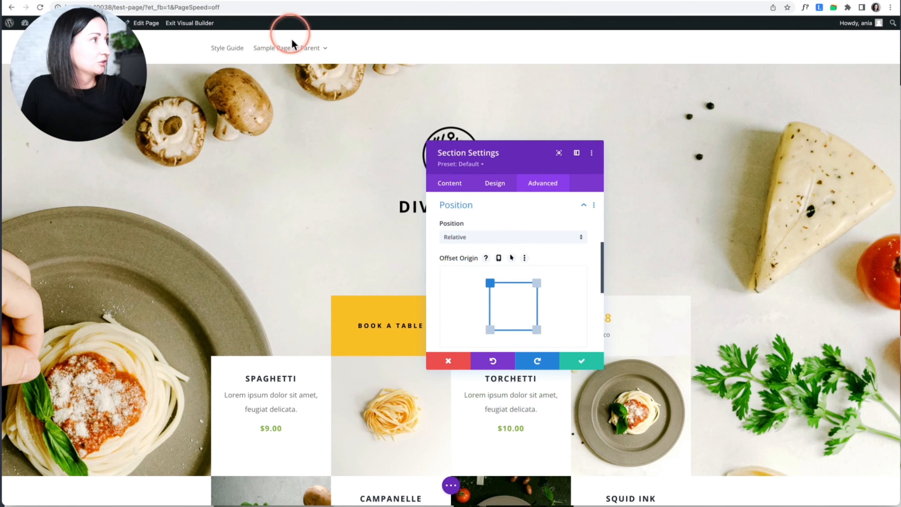
Set the header section's position to Fixed and save the section settings and page
click(503, 336)
click(479, 240)
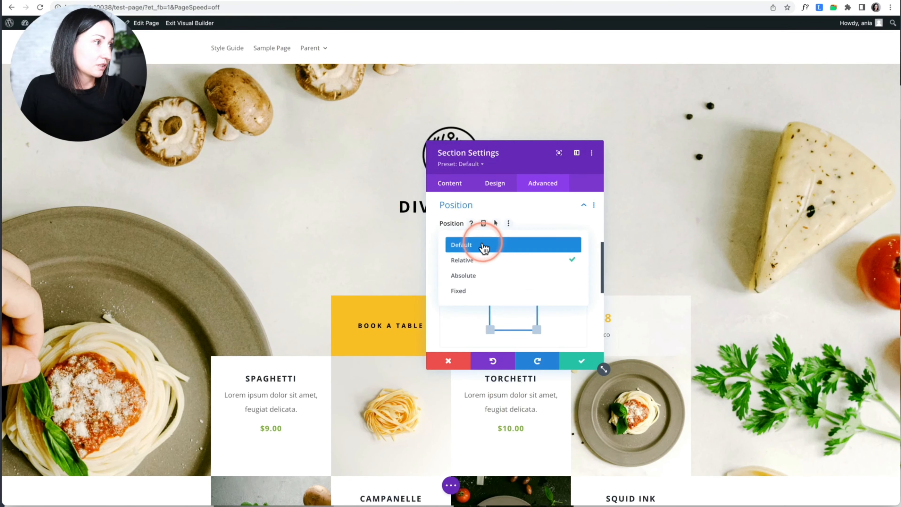
click(475, 291)
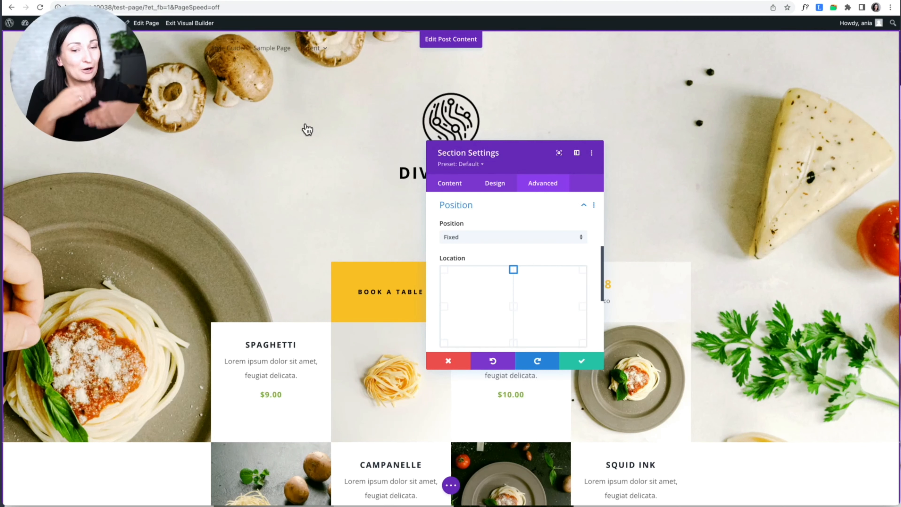
click(582, 362)
click(451, 486)
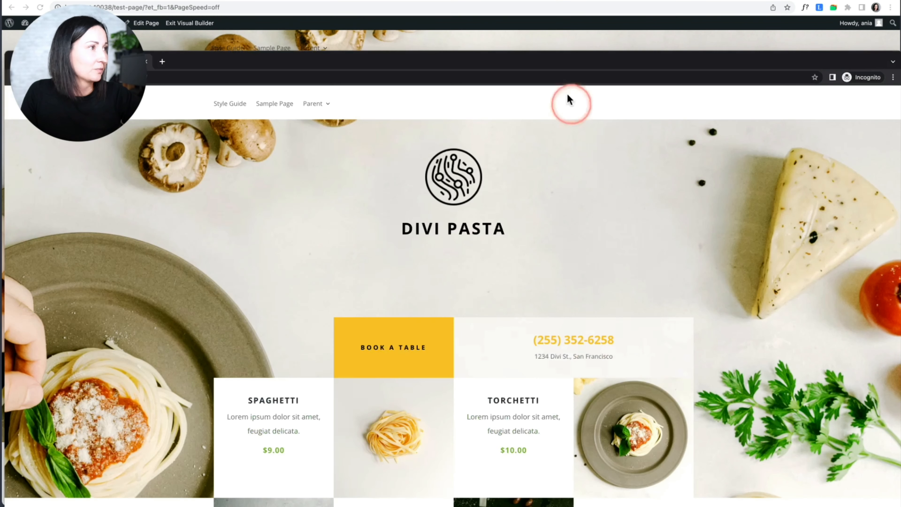
Reload Test Page in the incognito window and examine how the header changes between the page top and the scrolled content
double_click(555, 52)
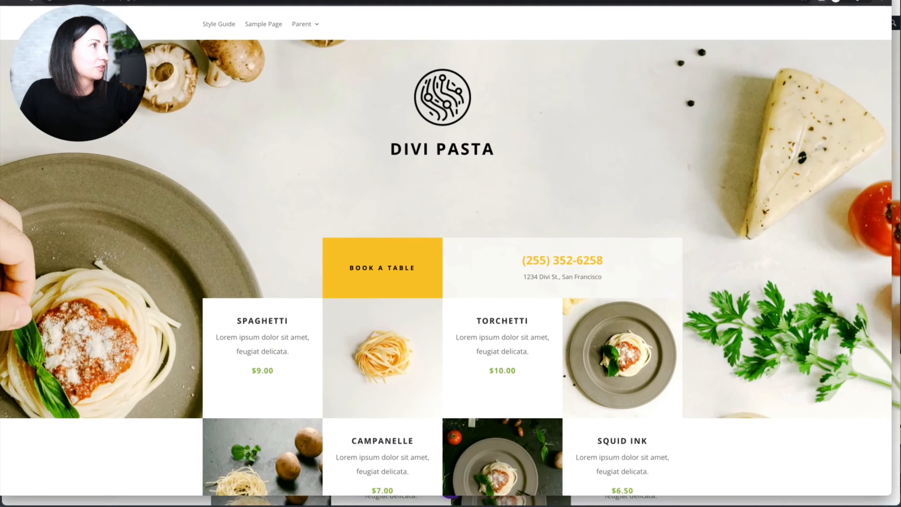
key(super+r)
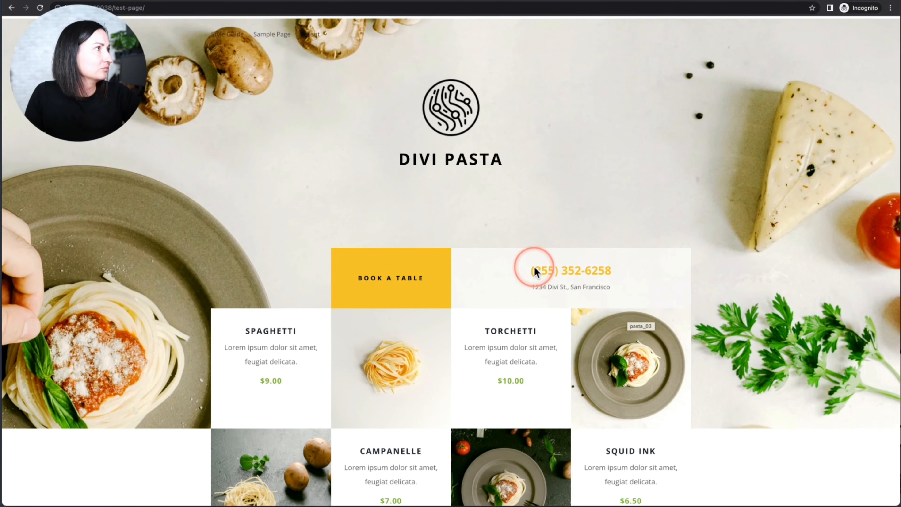
scroll(534, 267, down, 5)
scroll(535, 267, up, 5)
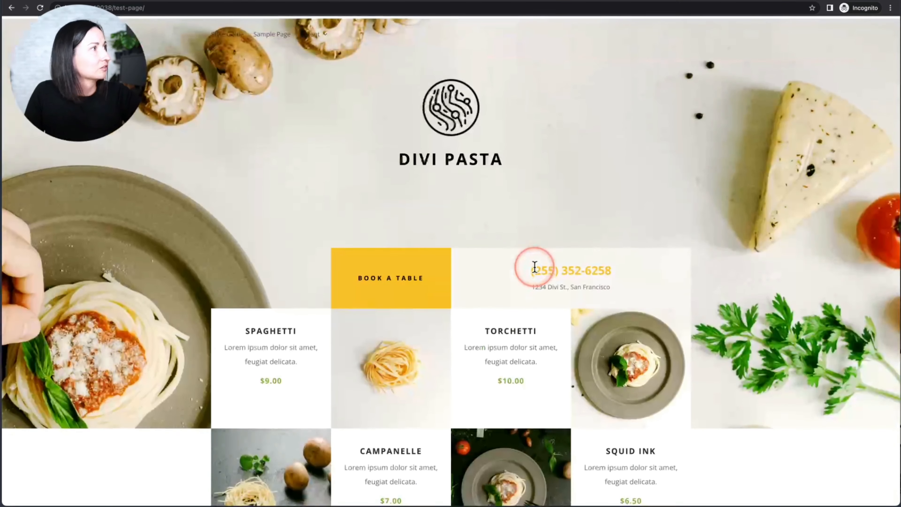
scroll(534, 267, up, 1)
scroll(535, 267, down, 1)
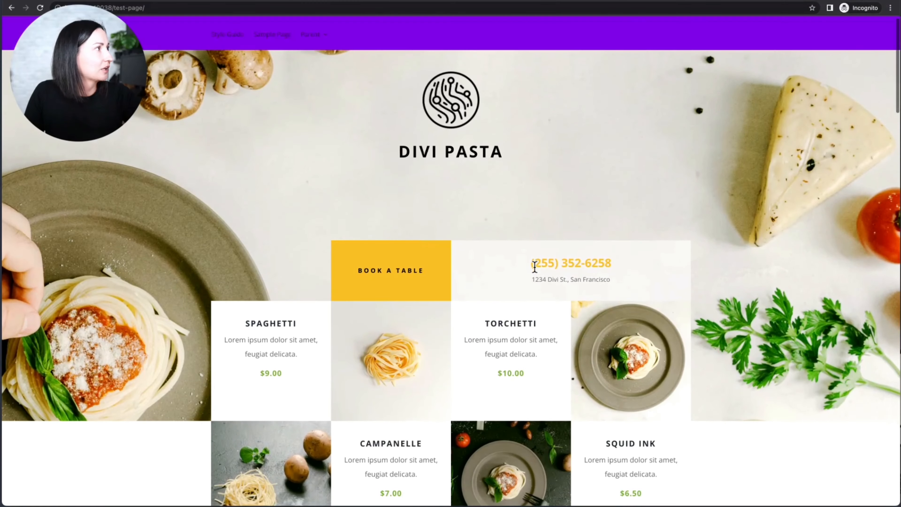
scroll(535, 267, up, 1)
scroll(535, 266, down, 8)
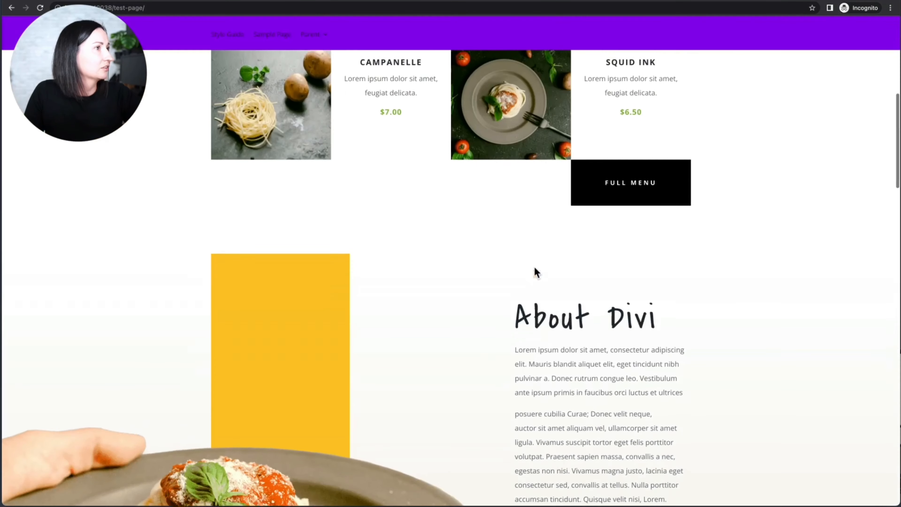
scroll(535, 266, up, 8)
scroll(534, 266, down, 3)
scroll(535, 266, down, 10)
scroll(535, 266, up, 14)
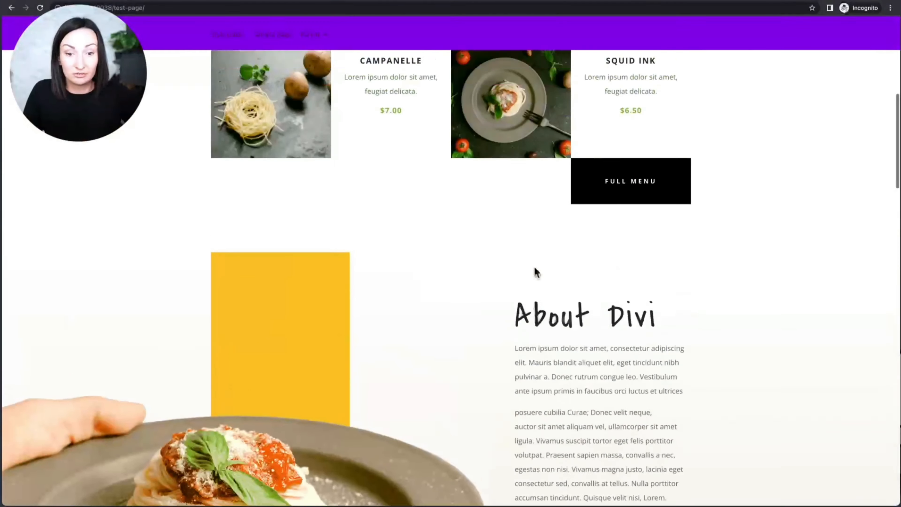
scroll(535, 266, down, 5)
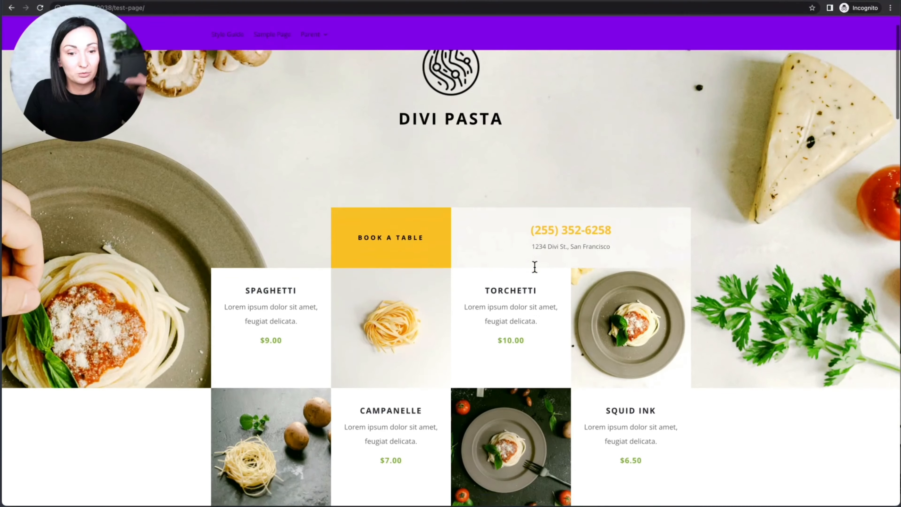
Review the page with the two embedded Google Sheets tables, and open a new browser tab with the developer tools inspector
scroll(535, 267, down, 4)
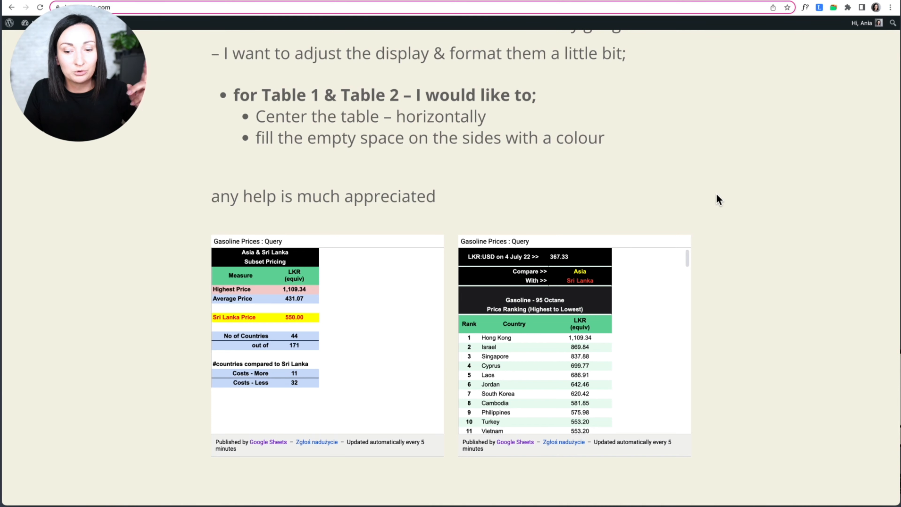
scroll(717, 194, up, 2)
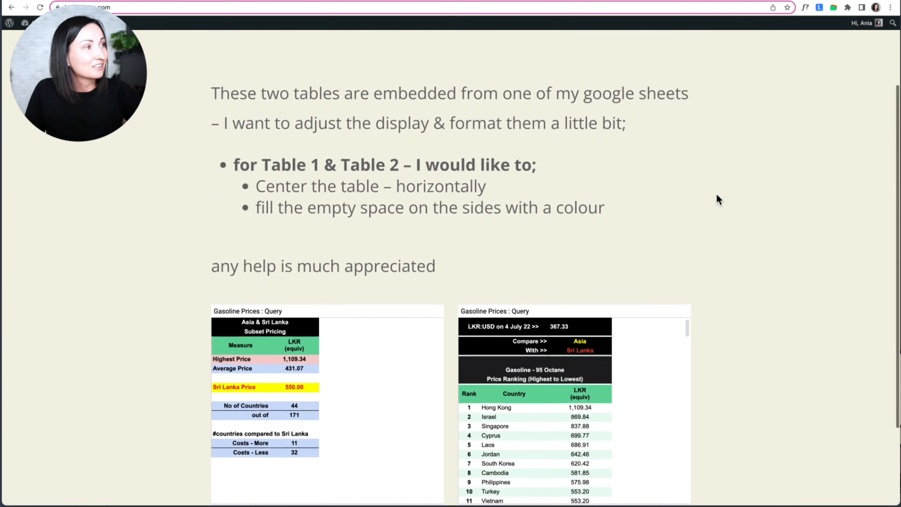
scroll(732, 206, up, 1)
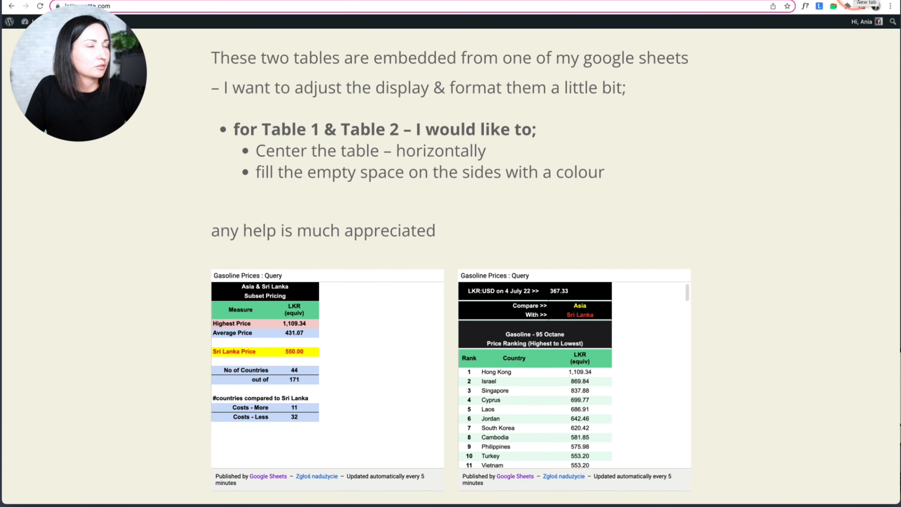
click(849, 1)
right_click(710, 78)
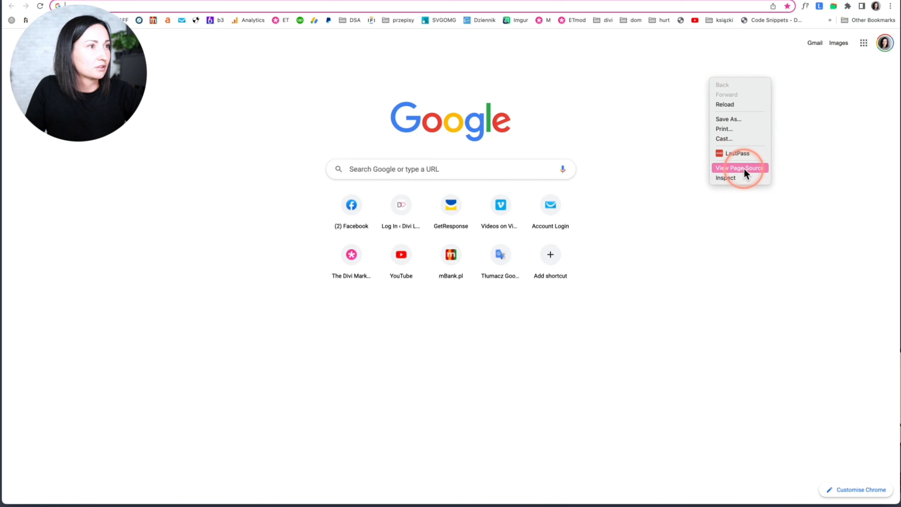
click(742, 178)
click(505, 1)
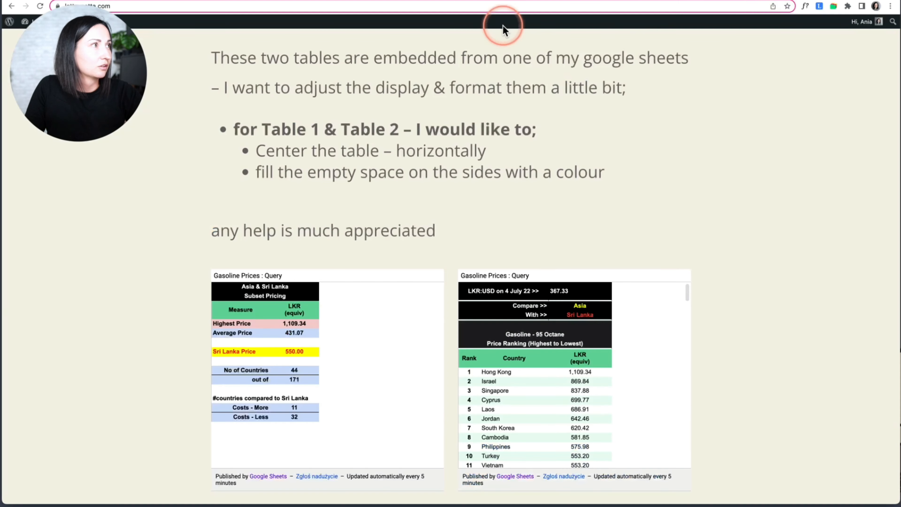
click(514, 6)
key(ctrl+c)
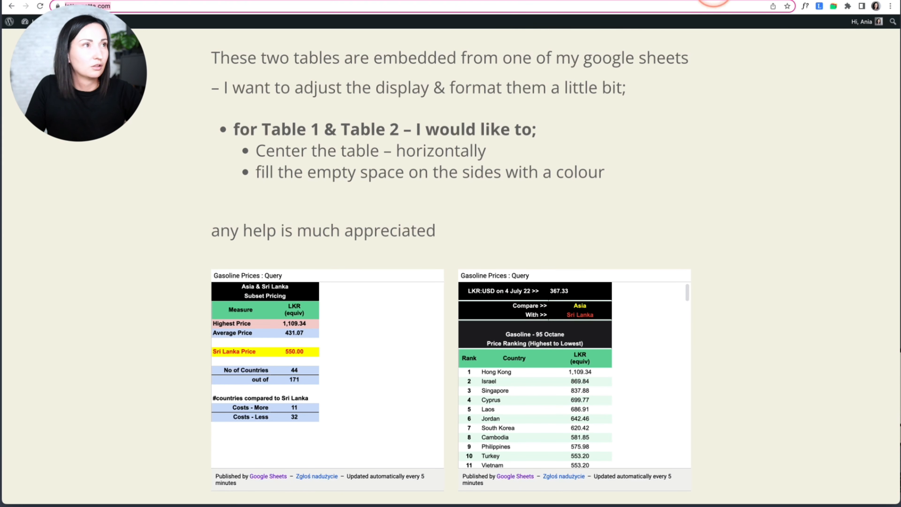
click(442, 1)
click(436, 5)
key(ctrl+v)
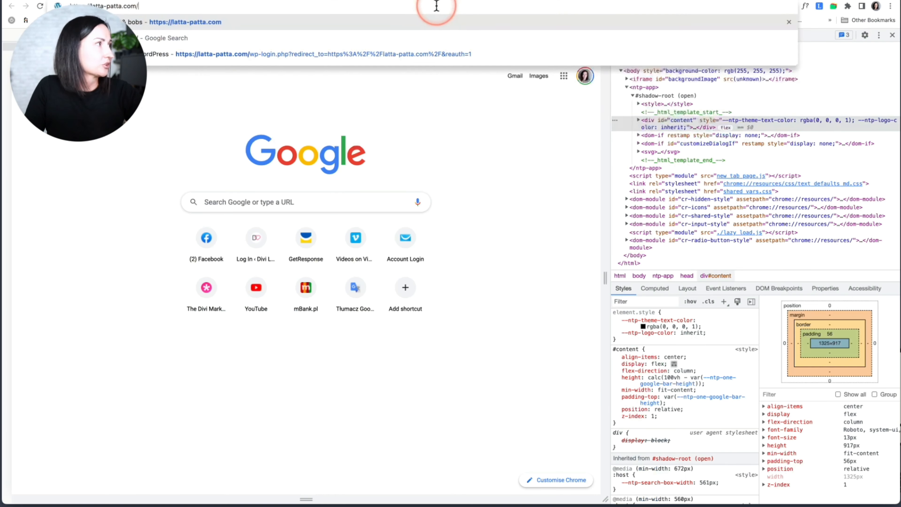
key(Return)
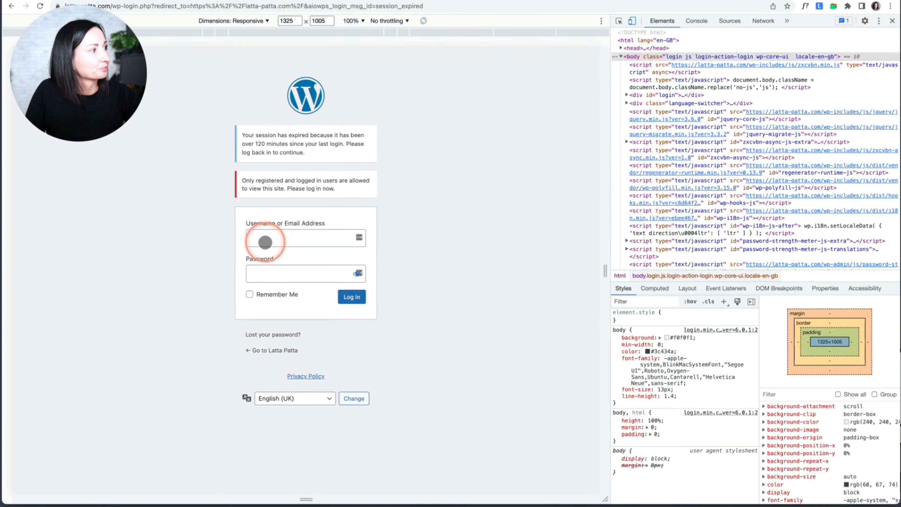
Log in to the WordPress site with the username and the account password
click(268, 242)
text(Ania)
key(Tab)
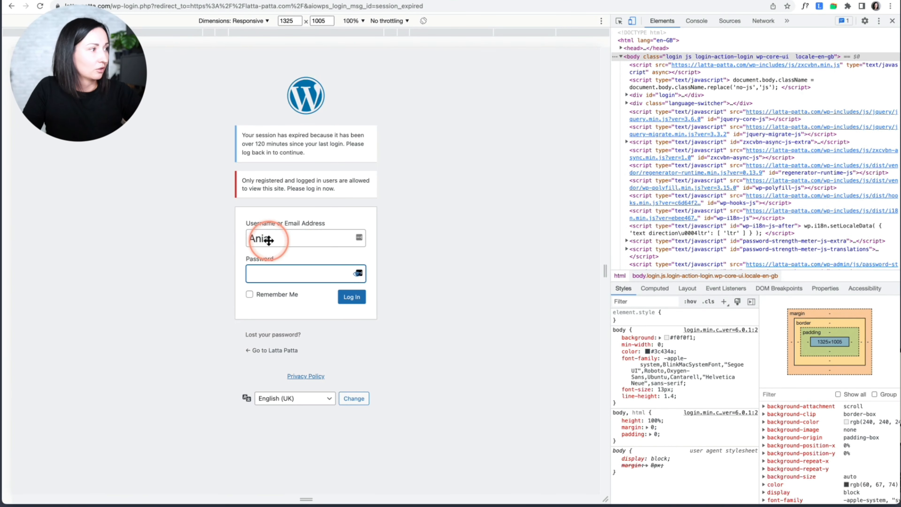
text(●●●●●●●)
key(Return)
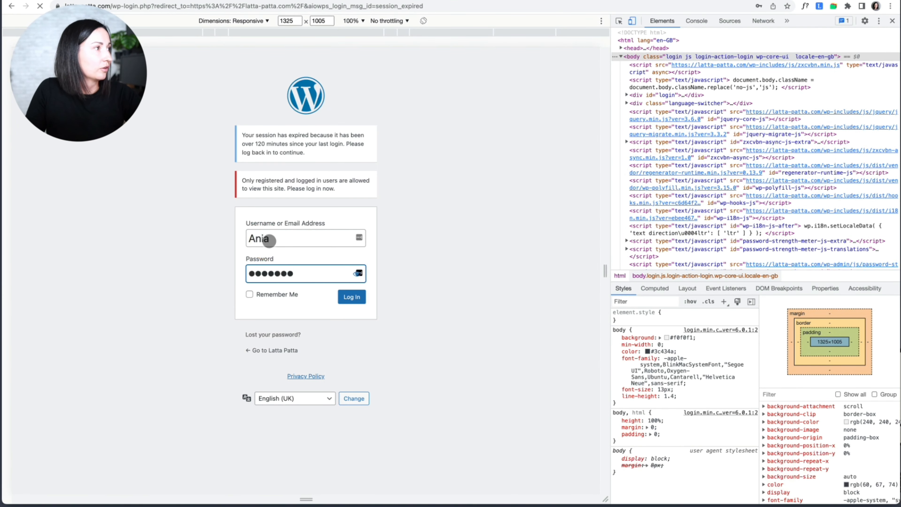
Dismiss the password check warning and the Add to LastPass prompt over the tables page
scroll(270, 242, down, 3)
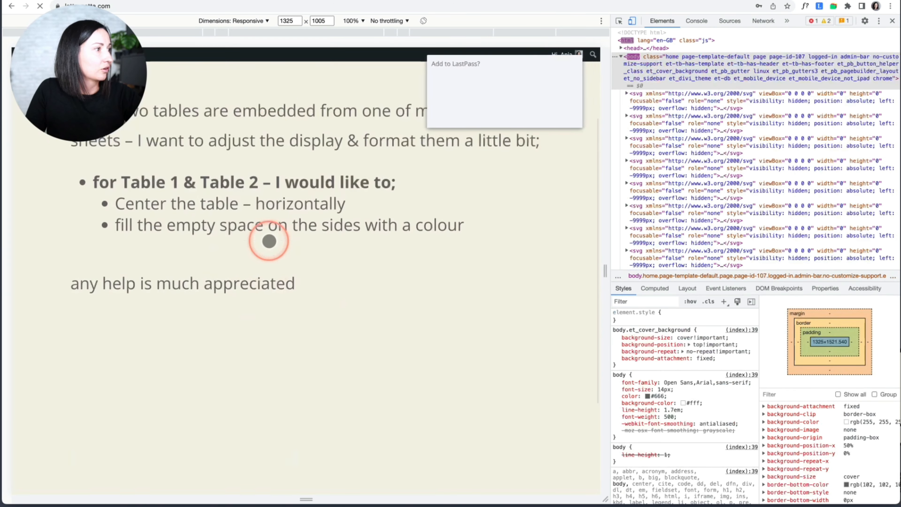
scroll(269, 242, down, 5)
click(460, 138)
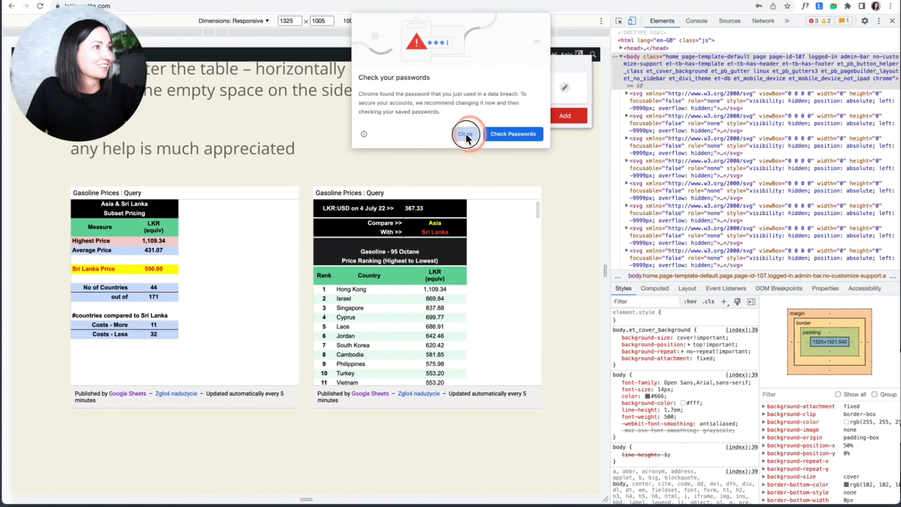
click(520, 115)
click(741, 133)
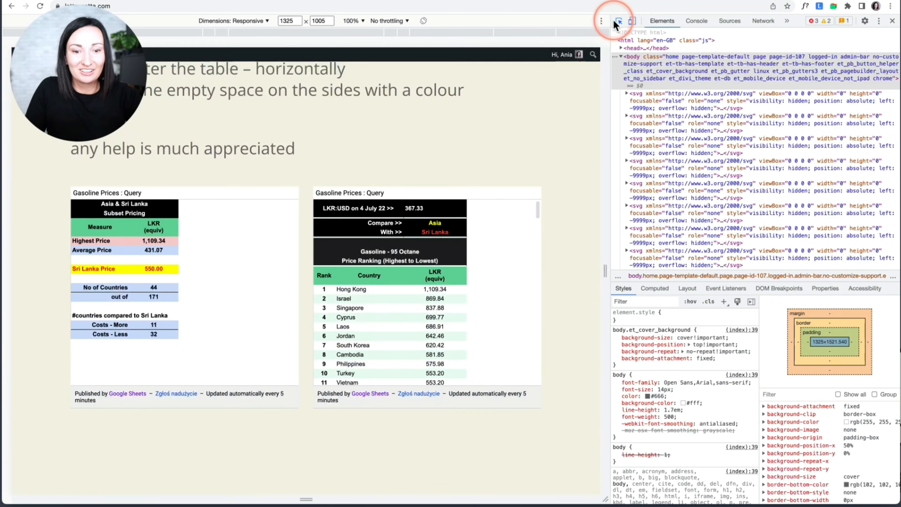
Inspect the second embedded gasoline prices table and select its enclosing iframe element in the page markup
click(619, 22)
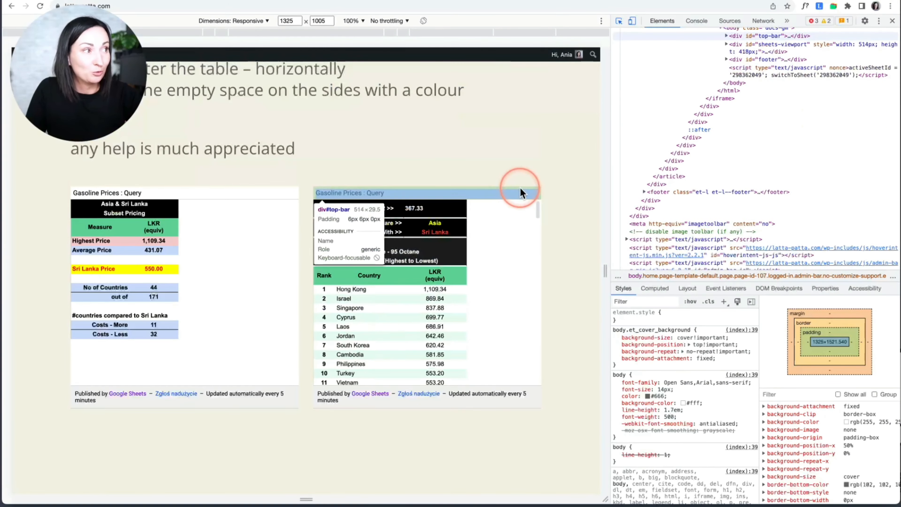
click(519, 188)
scroll(752, 119, up, 2)
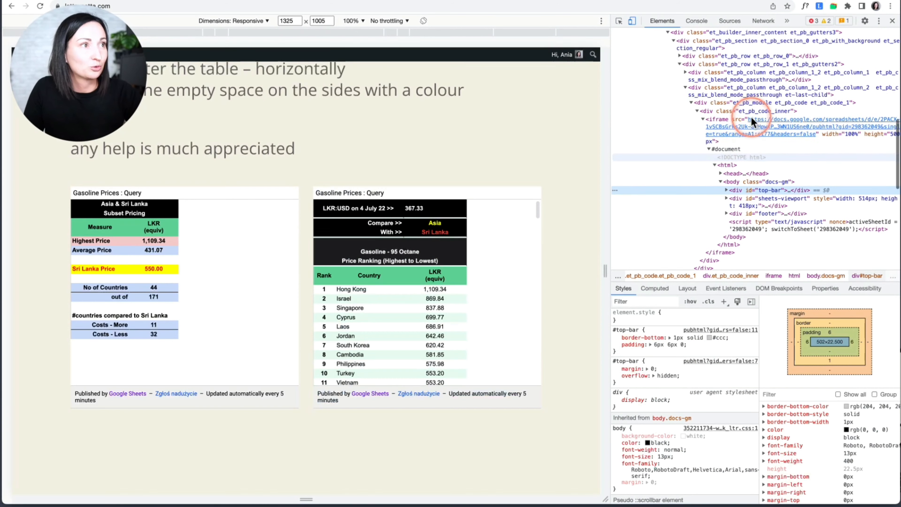
click(709, 111)
click(713, 124)
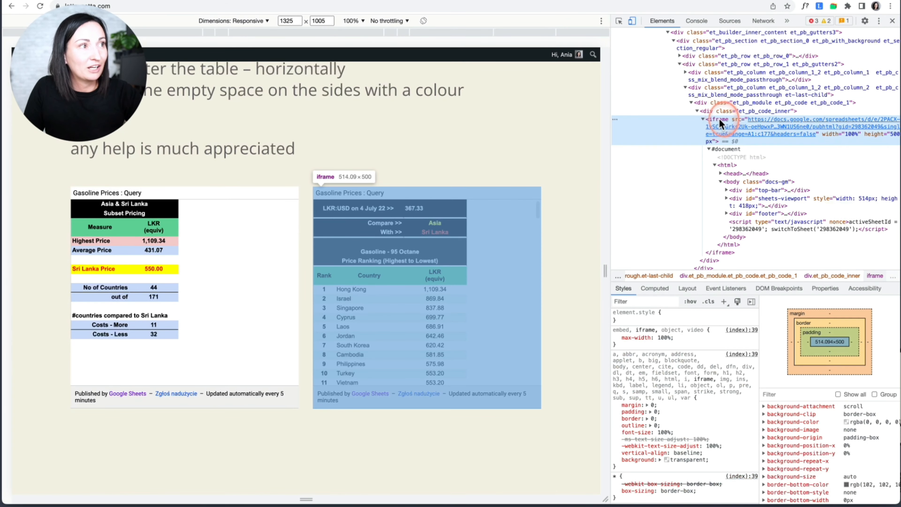
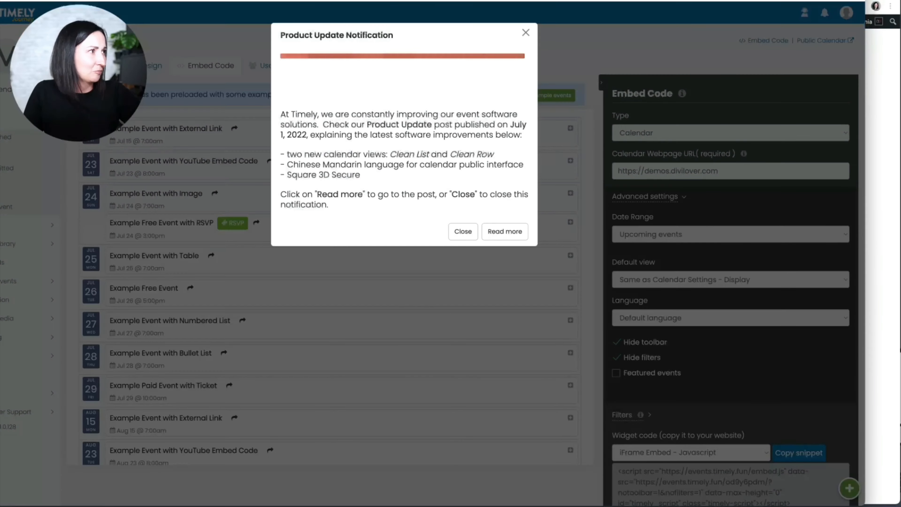
Dismiss Timely's product update notification, check the Calendar Webpage URL, and copy the iFrame Embed - Javascript widget snippet
click(525, 31)
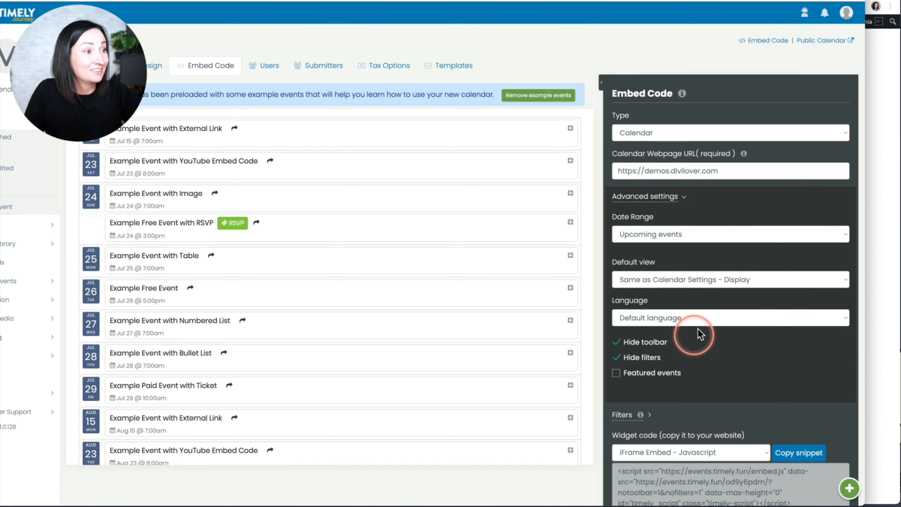
click(622, 171)
drag(621, 171, 729, 170)
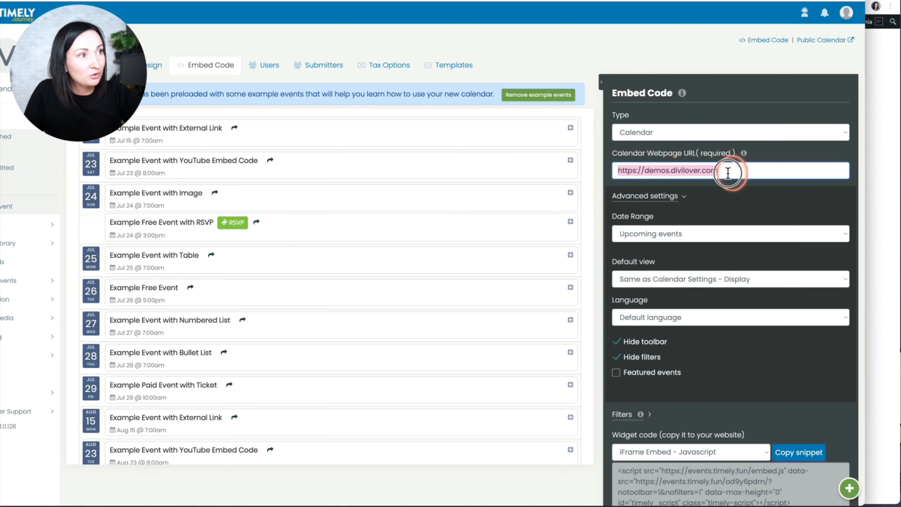
scroll(730, 171, down, 2)
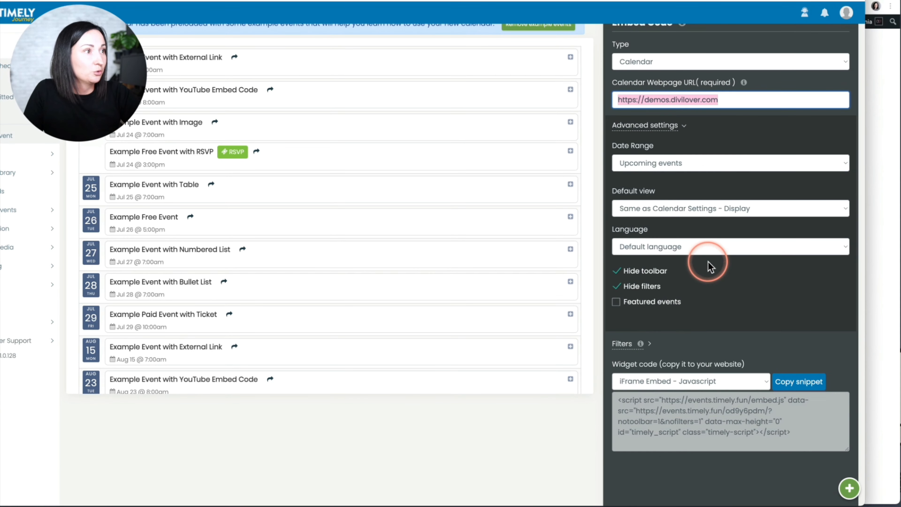
scroll(708, 264, down, 1)
click(791, 339)
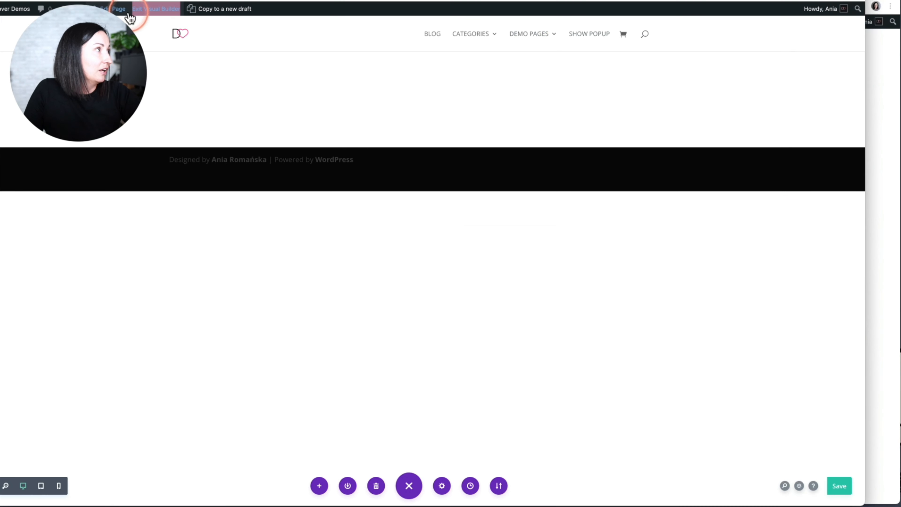
Expand the row and column in the Divi page's Layers view and open the Code module's settings
click(167, 9)
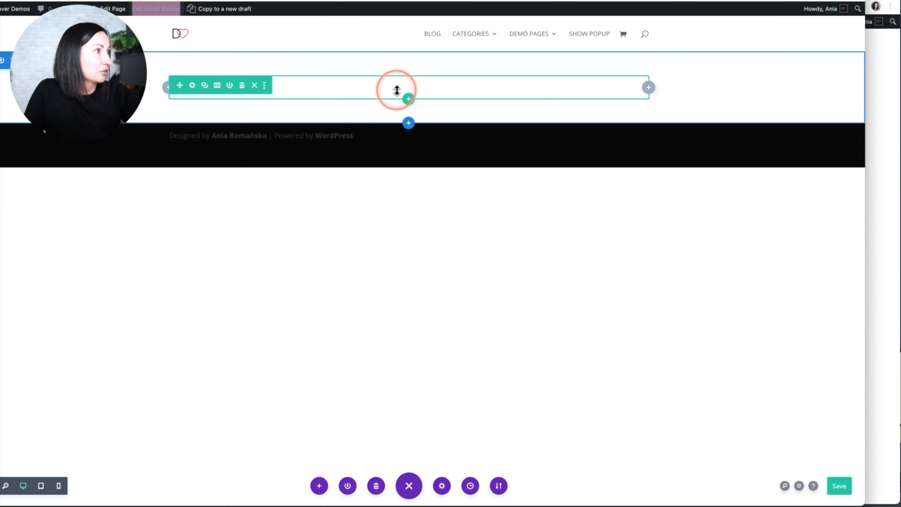
click(406, 97)
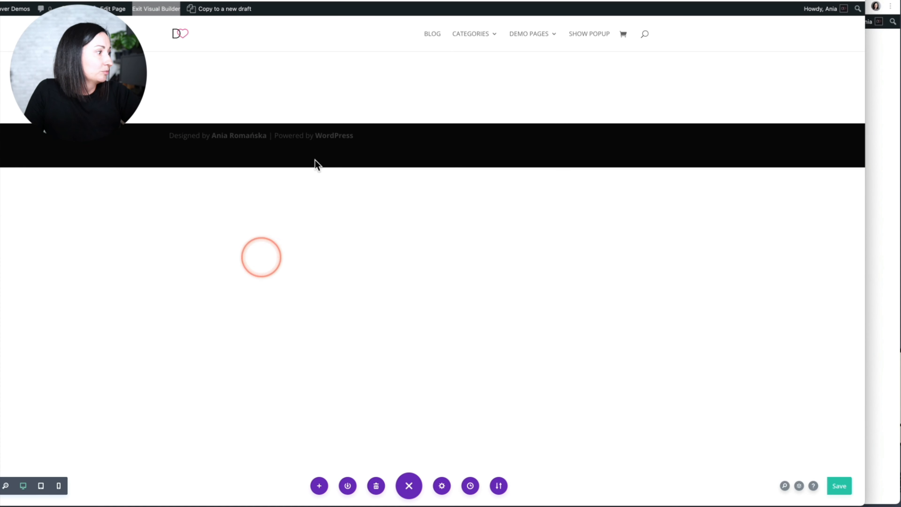
right_click(355, 91)
click(344, 293)
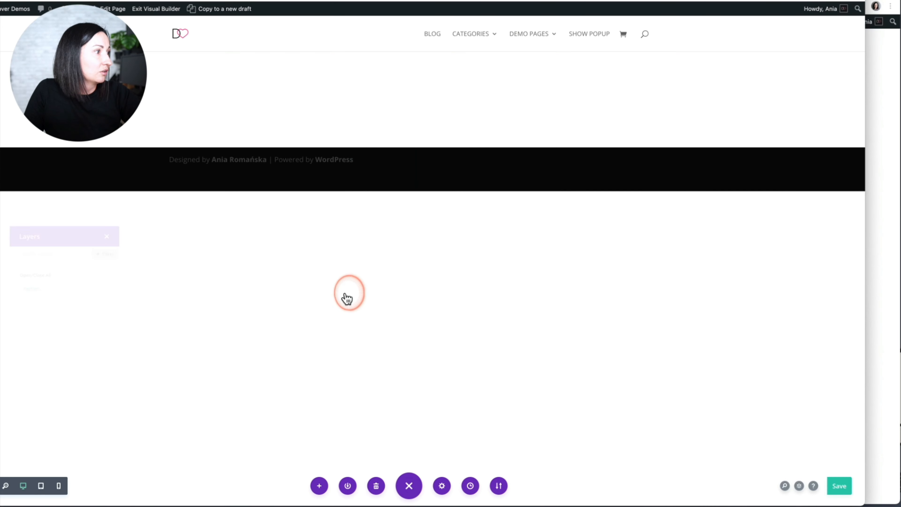
click(12, 299)
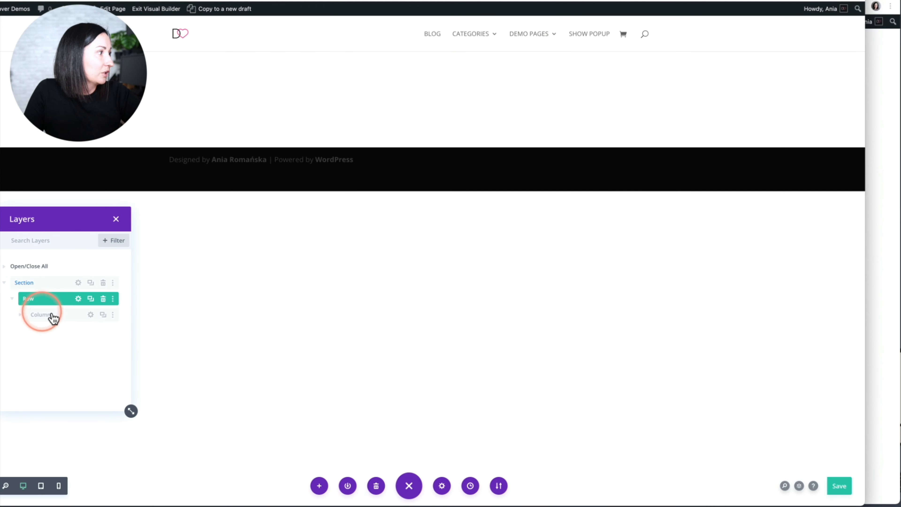
click(20, 314)
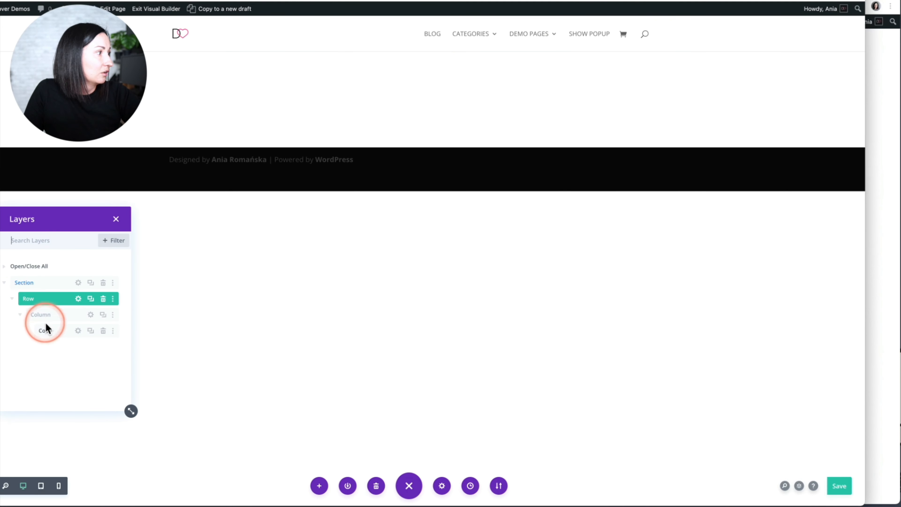
click(78, 331)
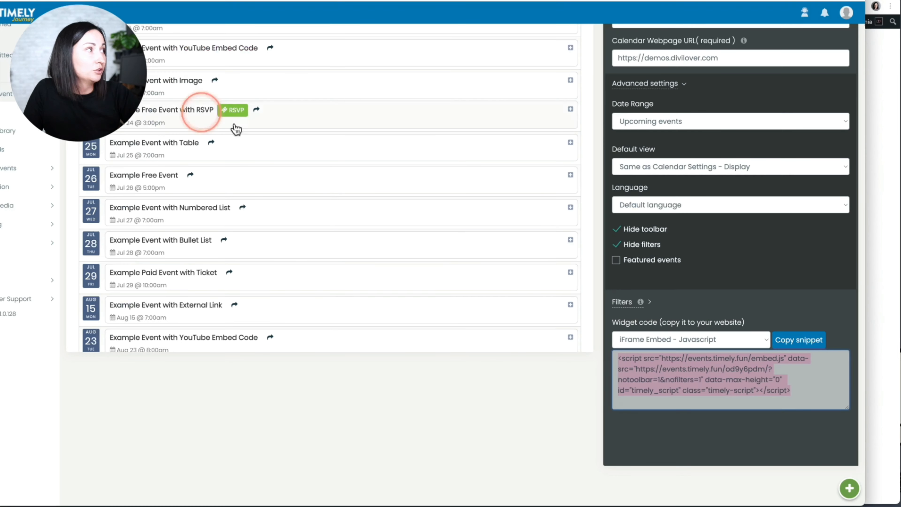
Inspect the Timely test page's markup from the row down through the Code module to the embedded calendar iframe
scroll(282, 160, up, 3)
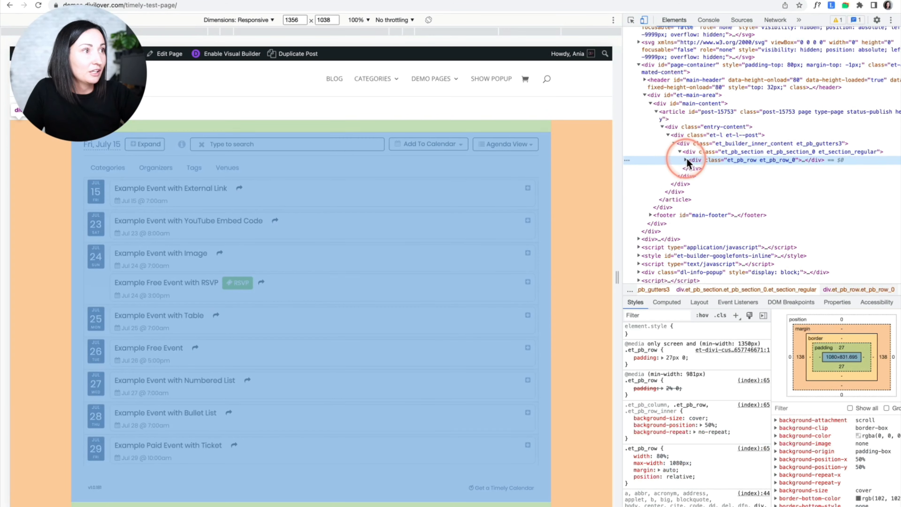
click(692, 169)
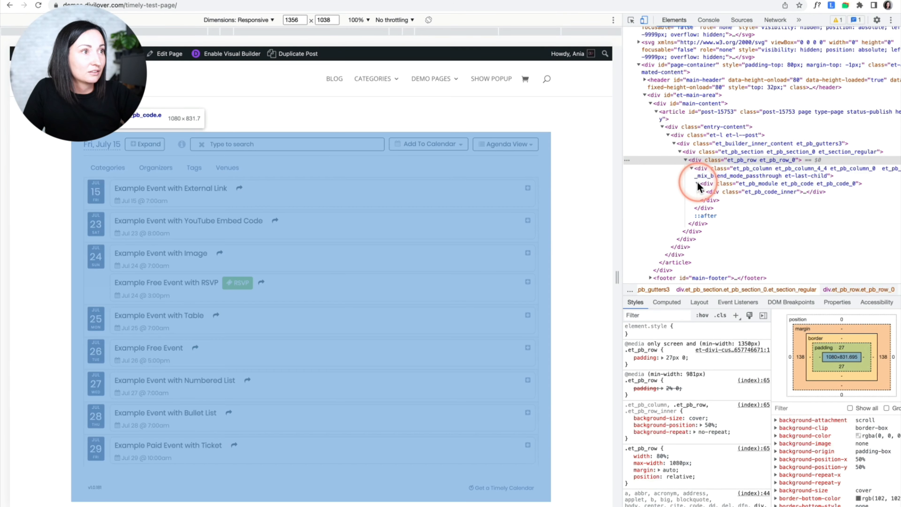
click(697, 184)
click(703, 192)
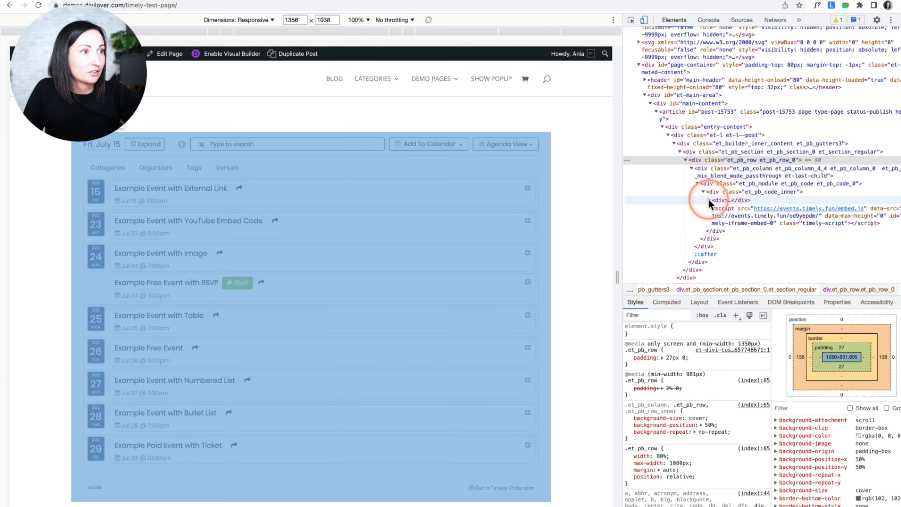
click(709, 200)
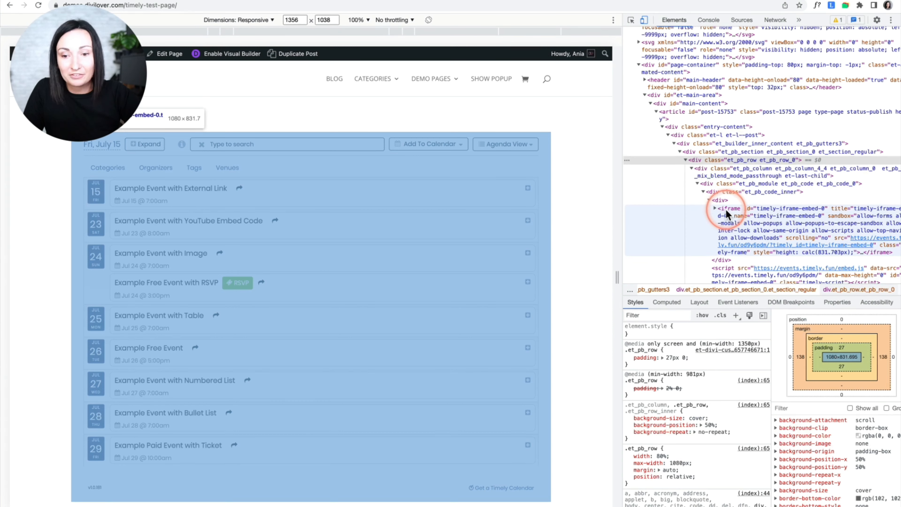
scroll(733, 216, down, 2)
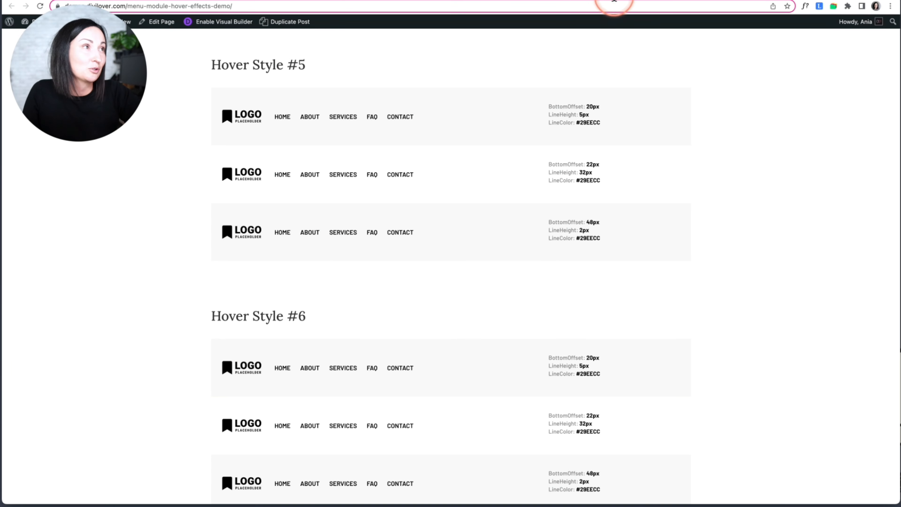
Switch to the TGM Plugin Activation site and review its Features, Download and Requirements sections
click(615, 1)
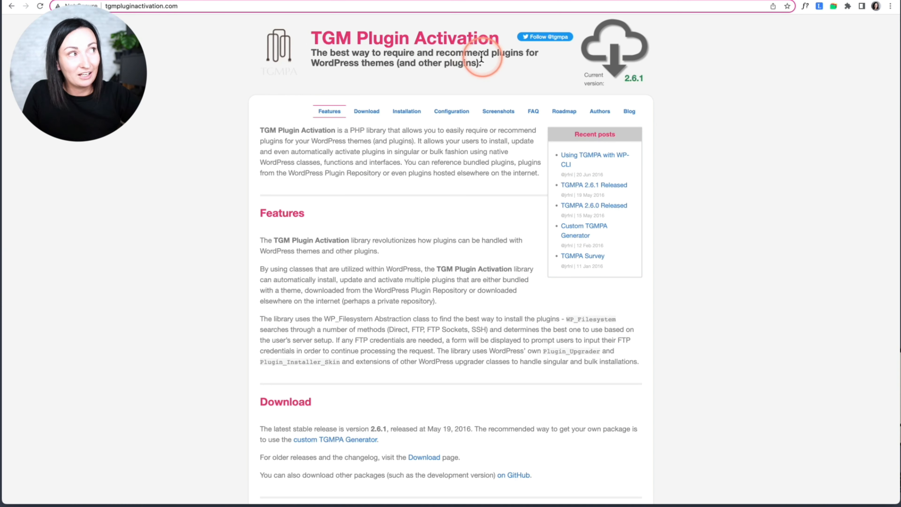
scroll(455, 153, down, 1)
scroll(454, 154, down, 5)
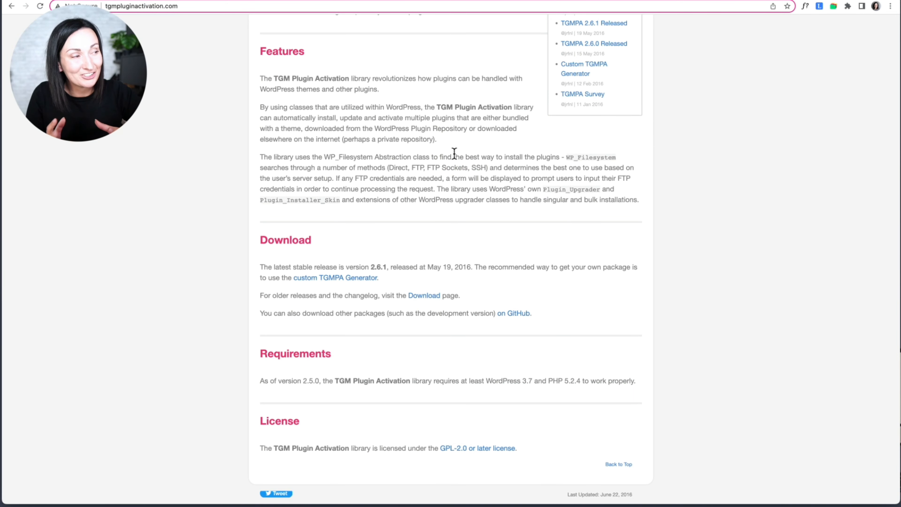
scroll(454, 154, up, 4)
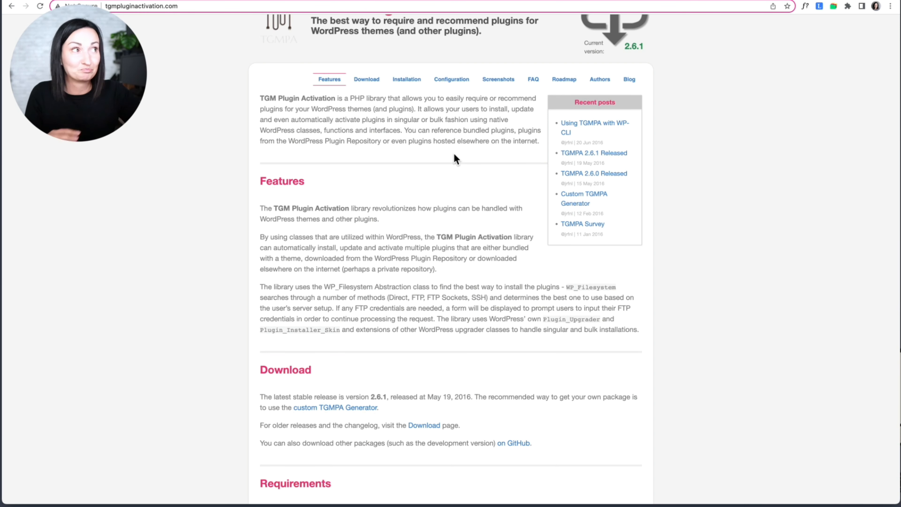
scroll(455, 158, up, 2)
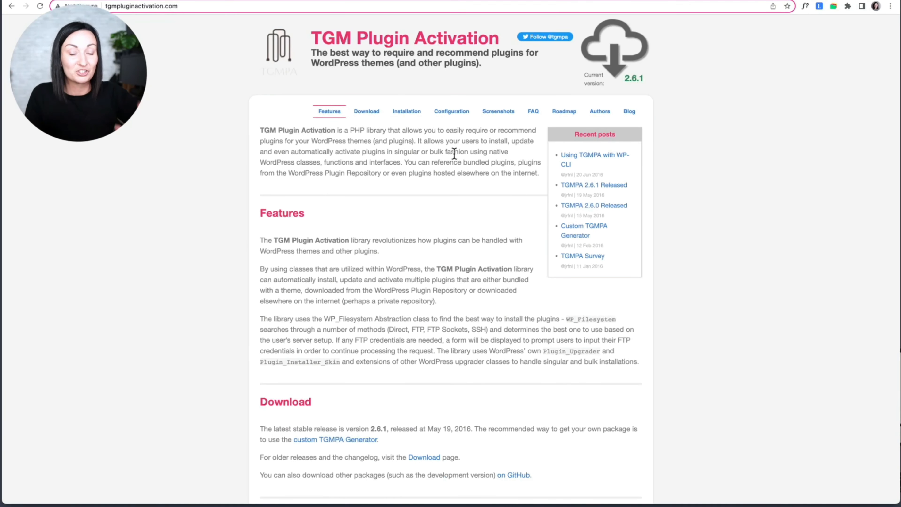
click(857, 47)
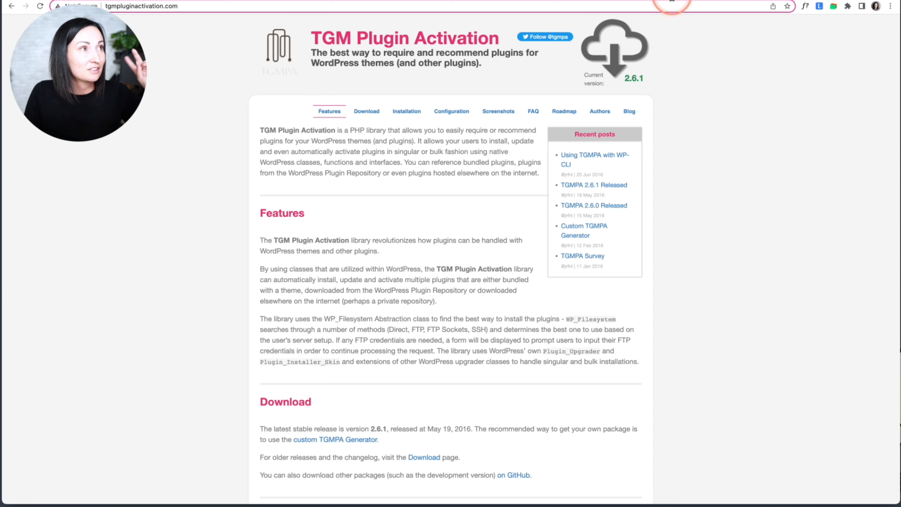
Switch to the Divi Community site and look through its home page, including the latest topics and badge activity
click(673, 2)
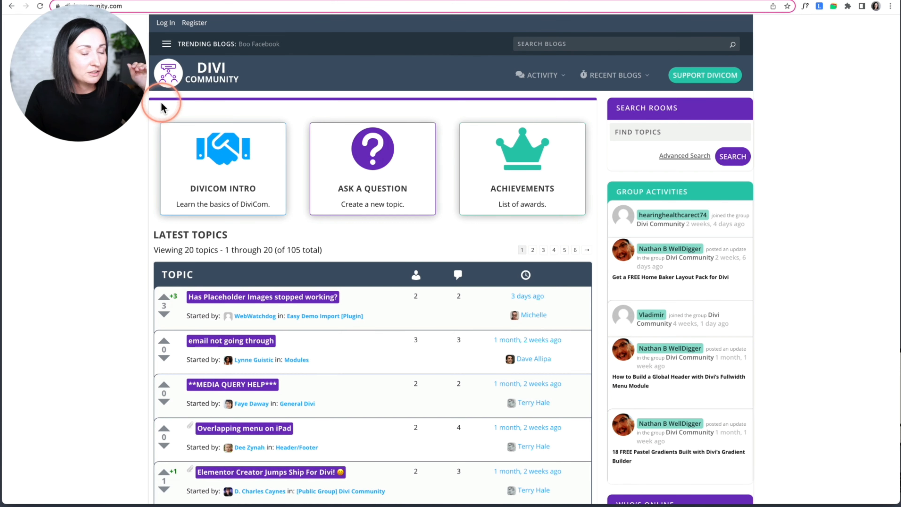
scroll(161, 101, down, 20)
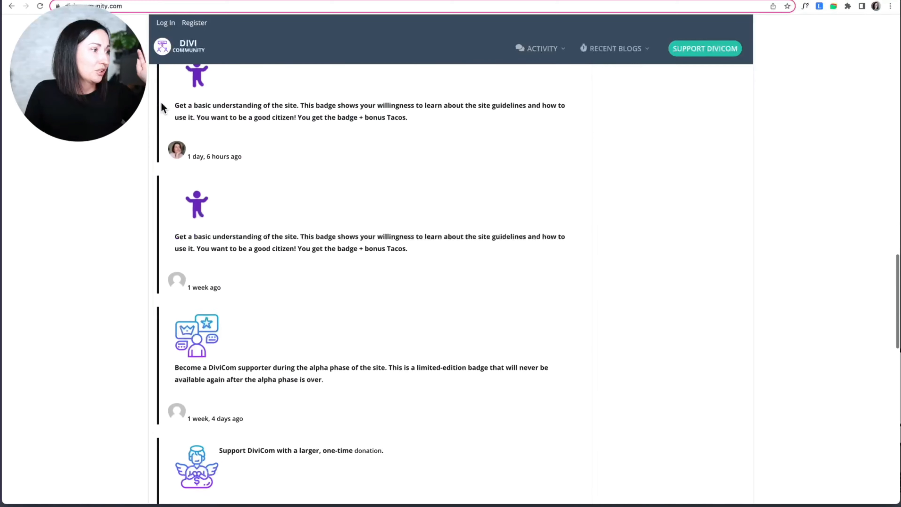
scroll(160, 101, up, 20)
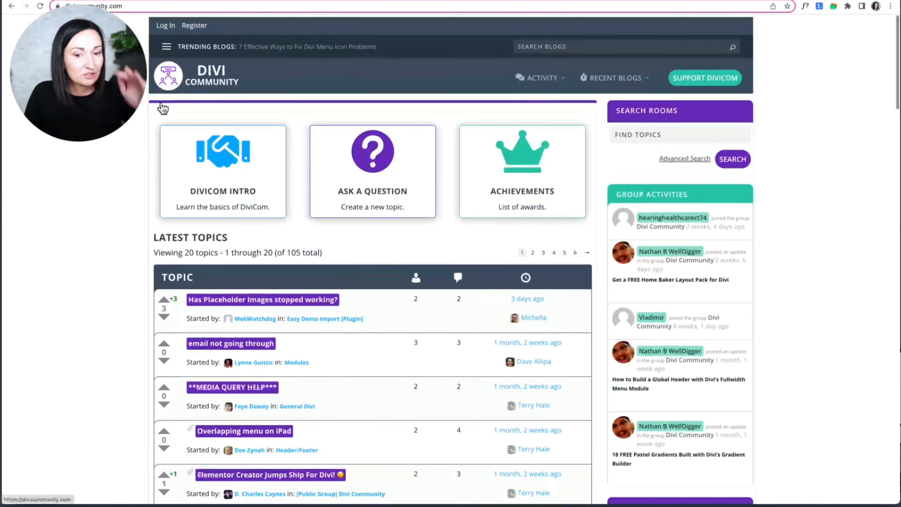
click(545, 93)
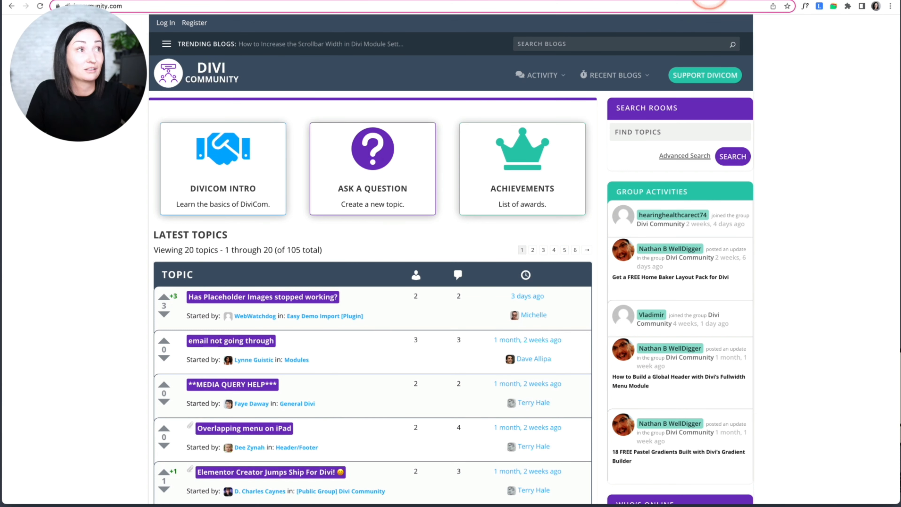
View the SitePresser home page with its Selling Child Themes popup dismissed, and return to the Divi Theme Builder
click(718, 2)
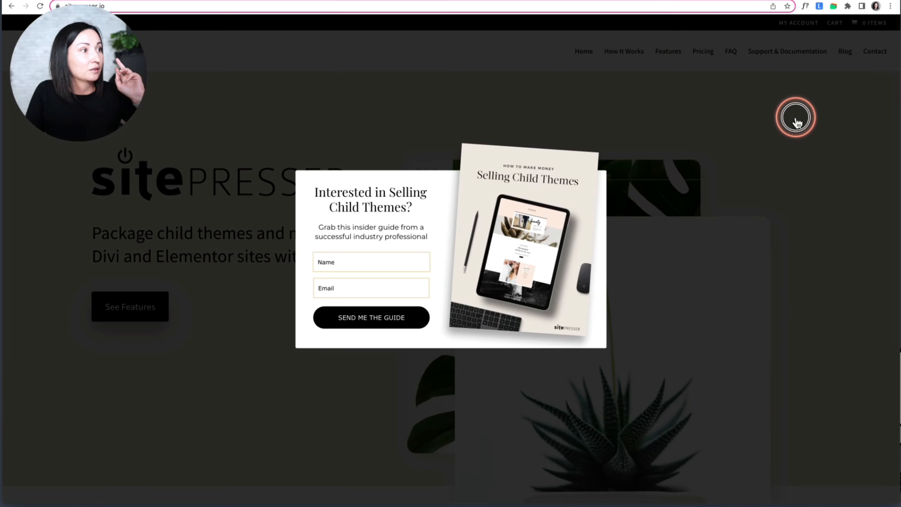
click(690, 141)
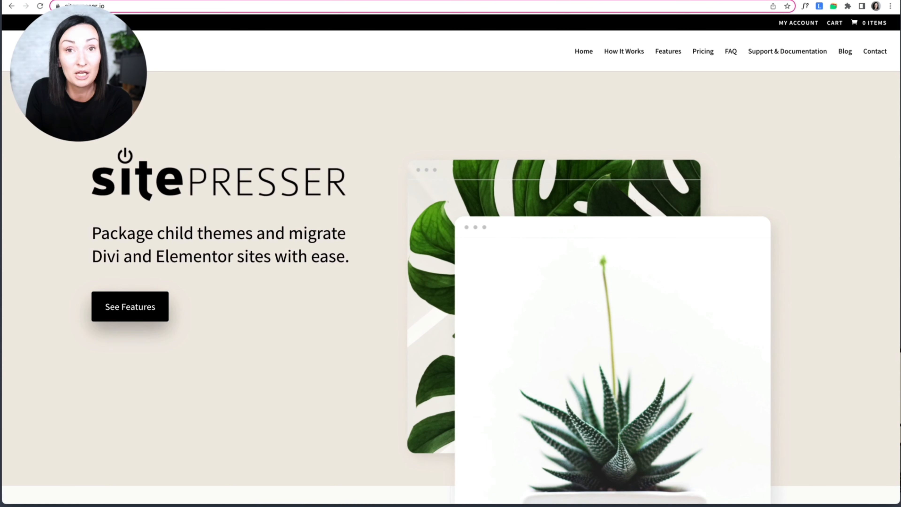
click(315, 0)
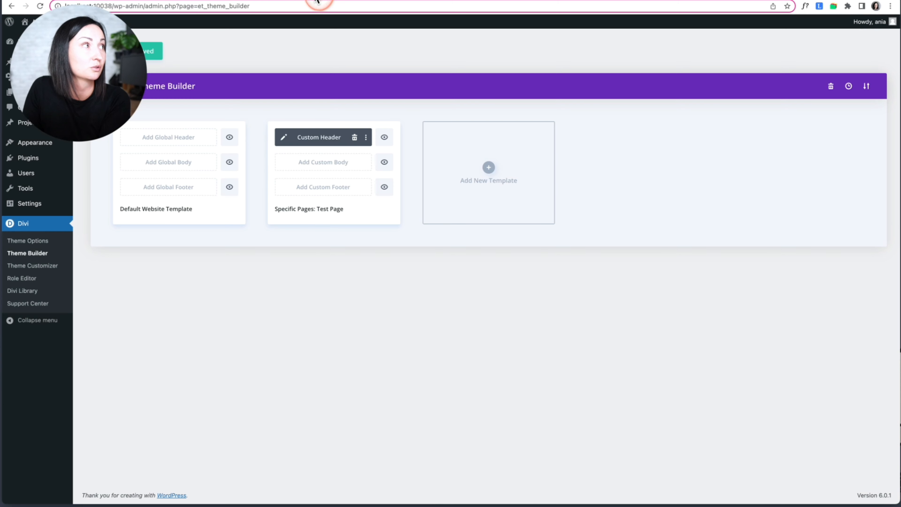